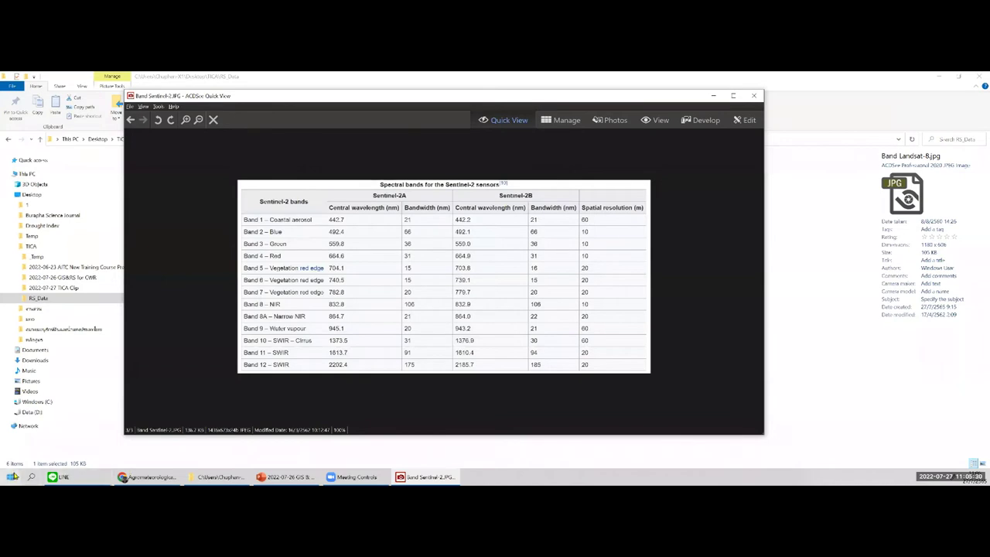
Look through the Sentinel-2 2020-02-21, MODIS 2020-01-01 and Landsat-8 2020-01-07 p129r050 image folders inside RS_Data
key("super")
key("Escape")
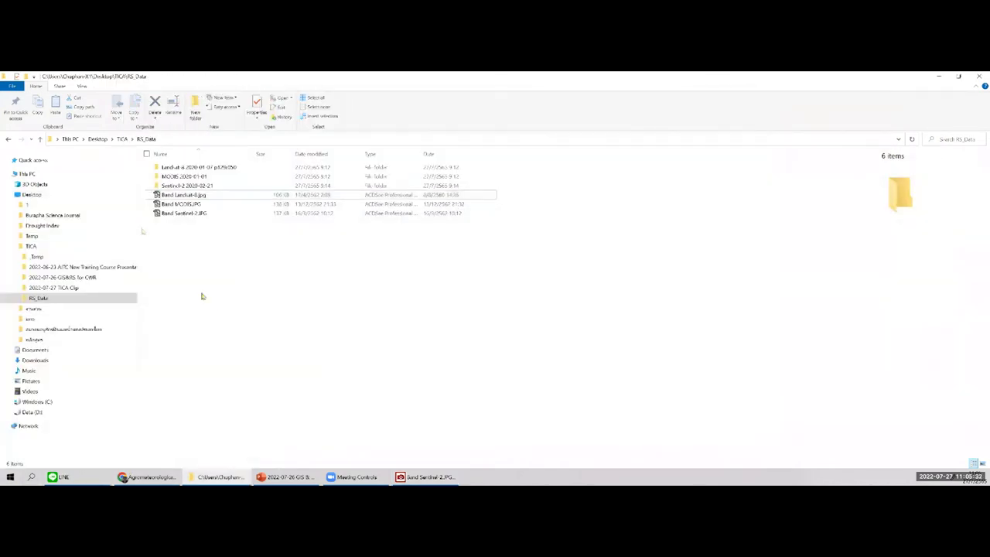
left_click(191, 187)
double_click(192, 187)
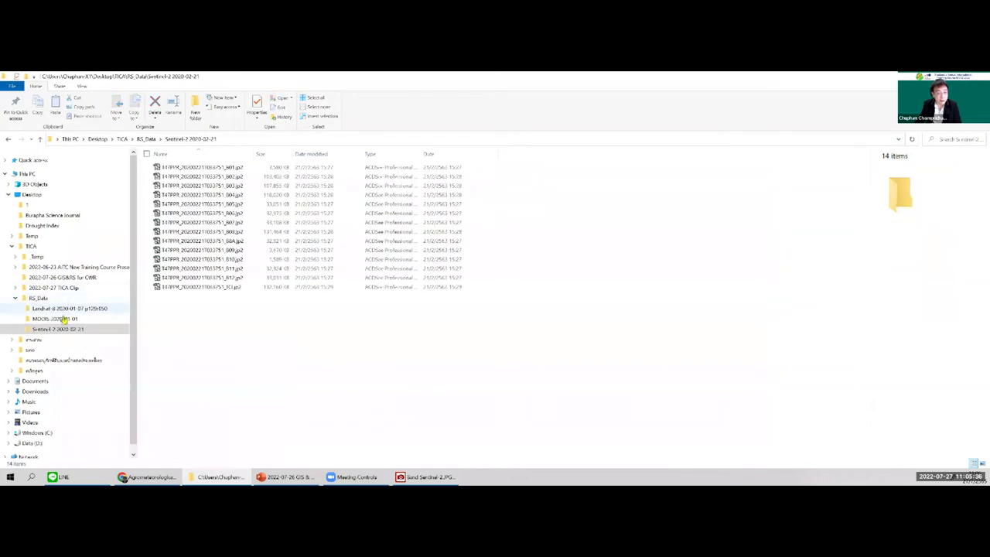
left_click(65, 319)
left_click(73, 308)
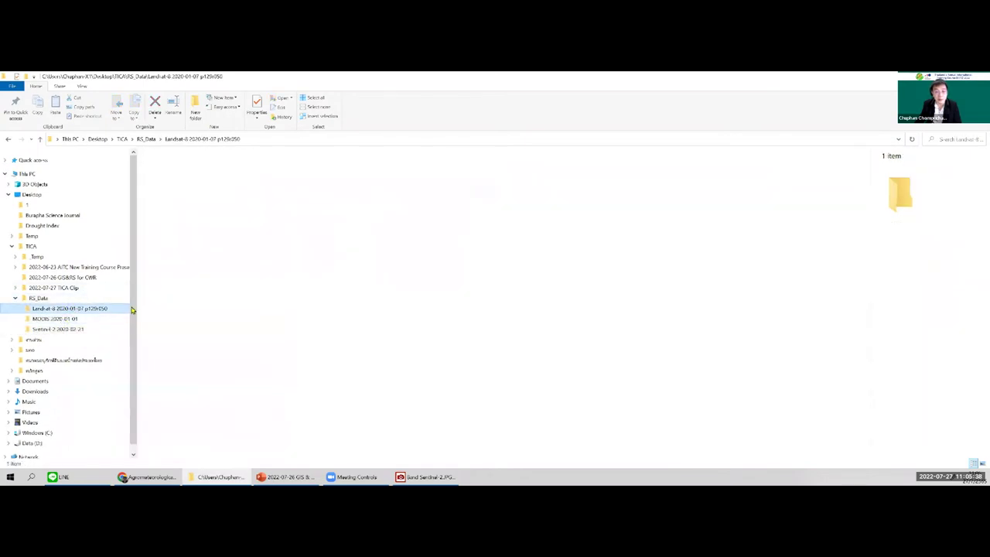
left_click(67, 299)
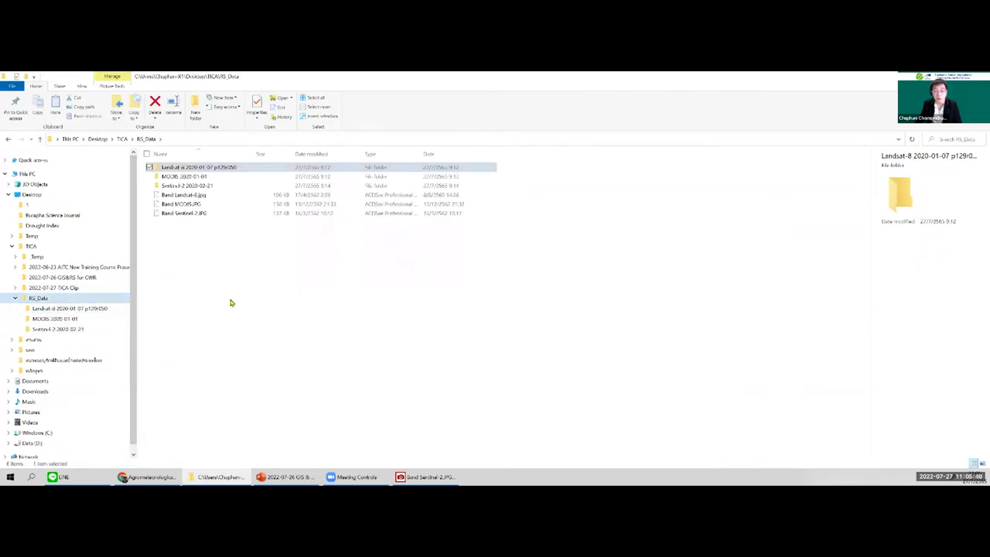
double_click(192, 187)
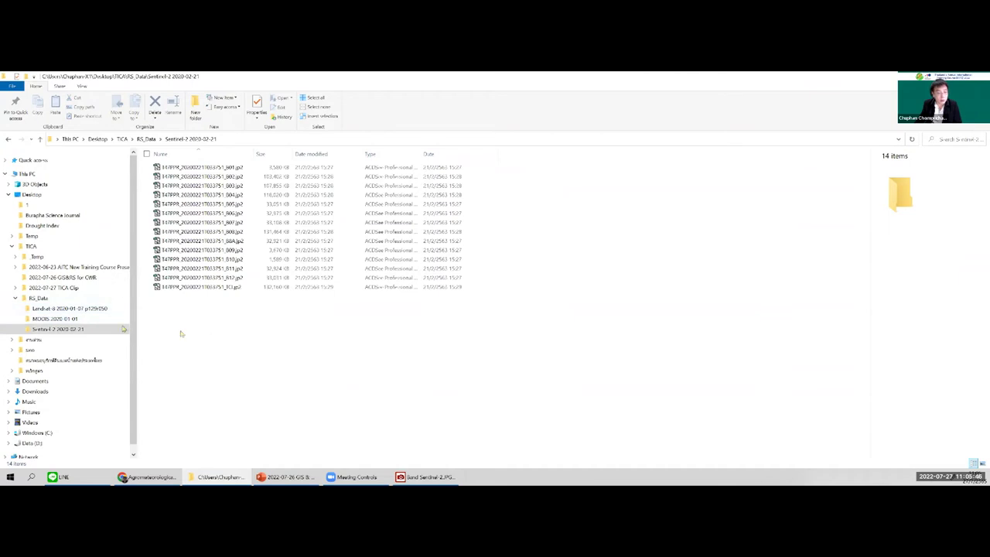
left_click(102, 308)
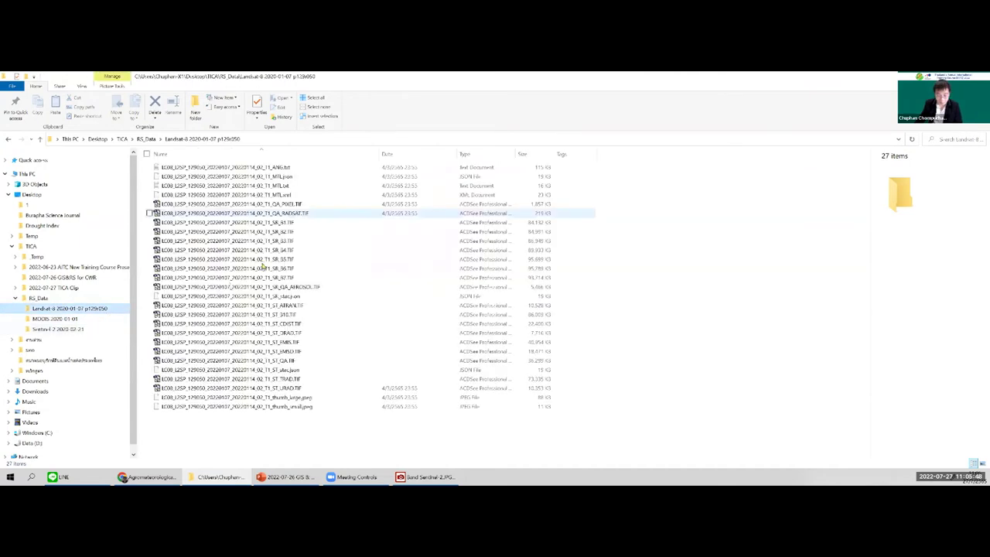
Launch QGIS Desktop and maximize its window
left_click(10, 476)
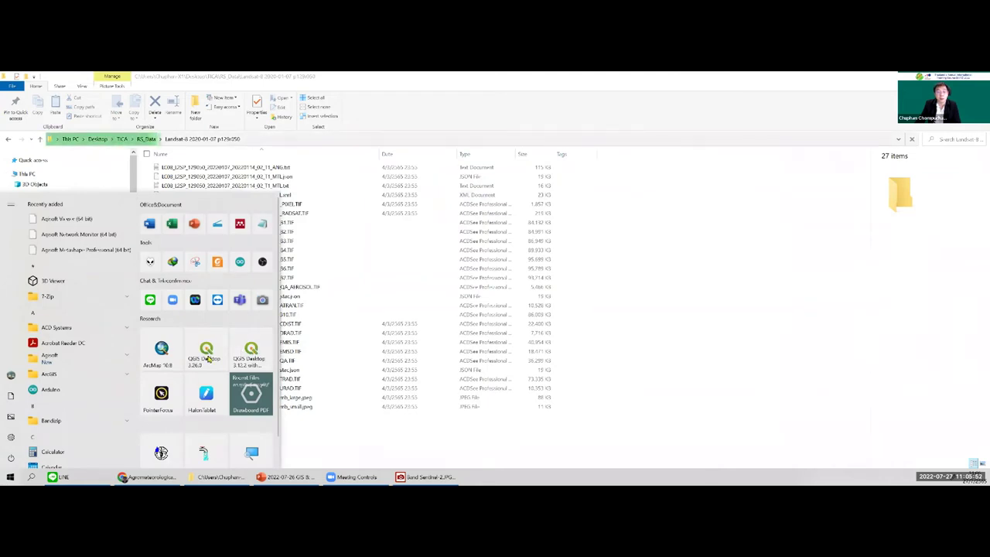
left_click(373, 424)
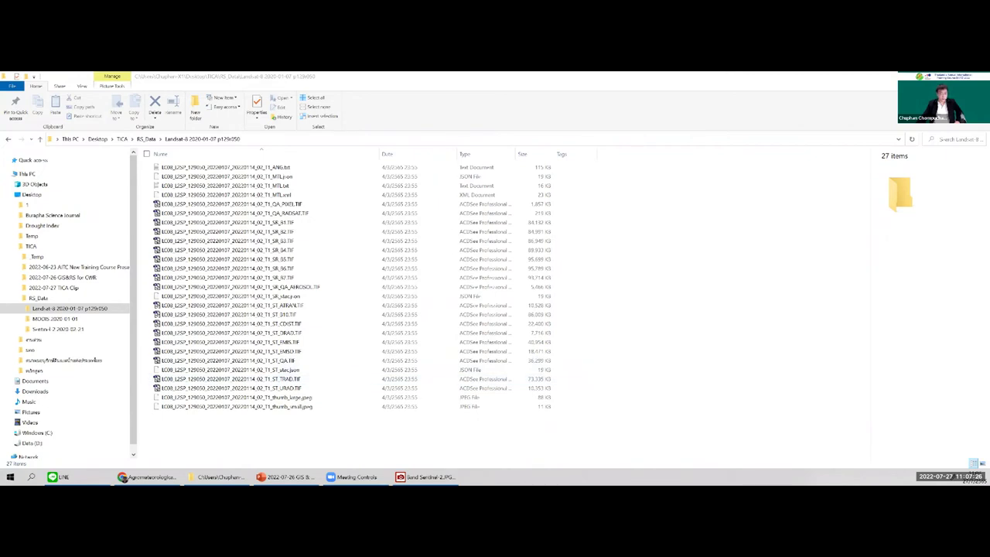
left_click(221, 450)
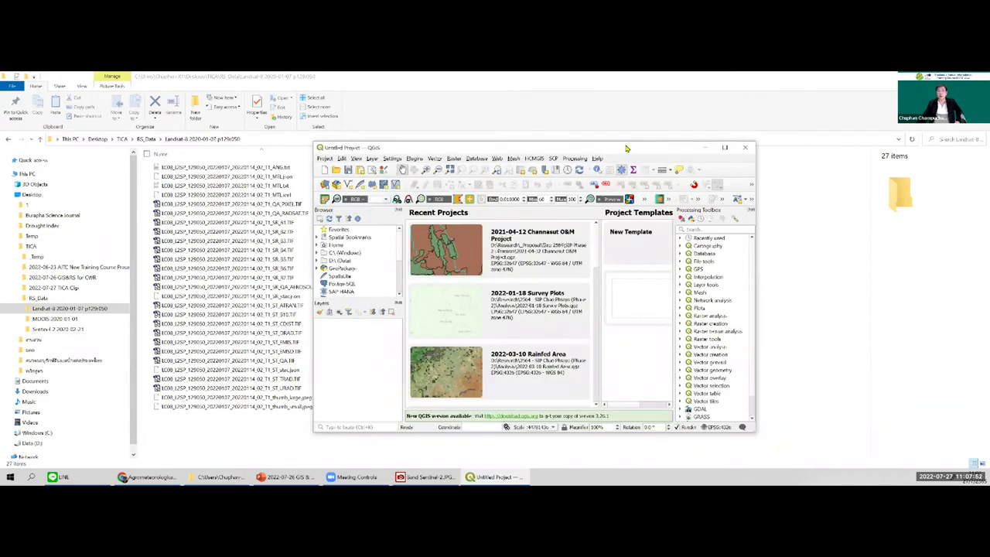
key("super+Up")
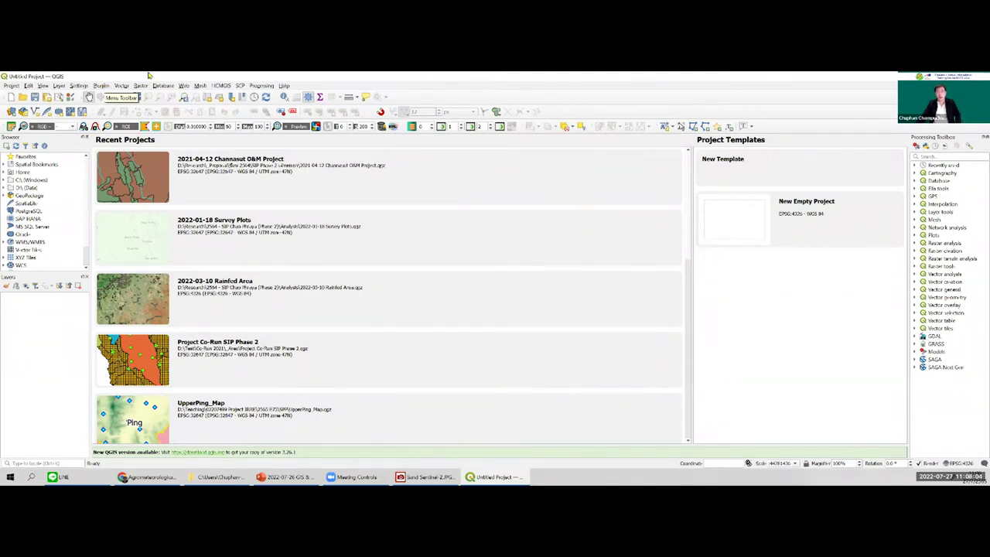
Add the Google Satellite Hybrid basemap from HCMGIS to the project, with Thailand in view
left_click(236, 85)
mouse_move(220, 86)
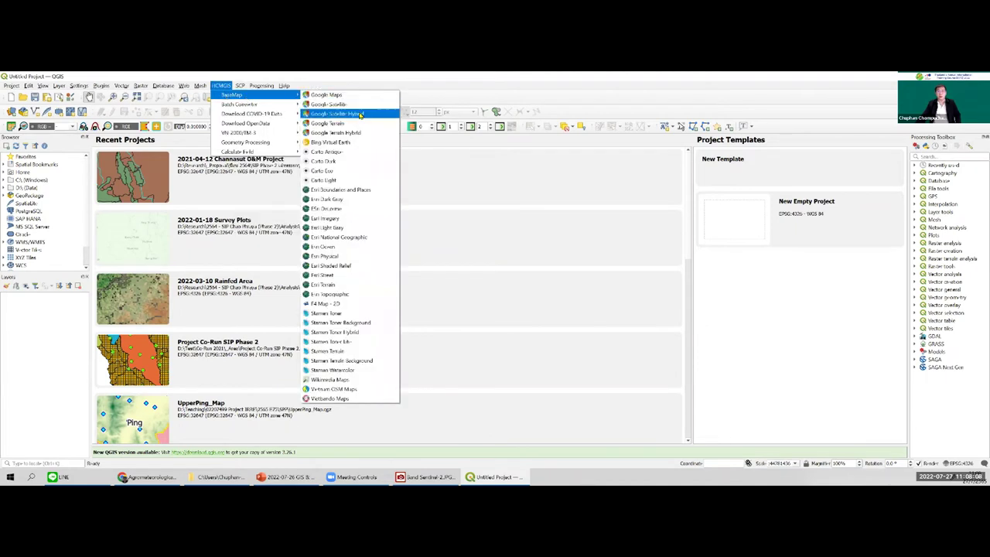
left_click(360, 114)
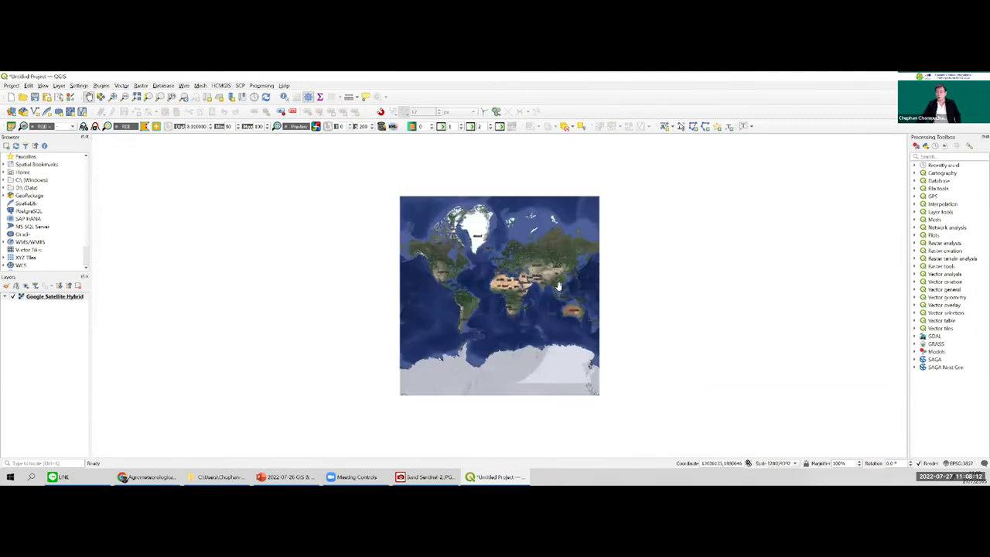
scroll(558, 286, "up", 8)
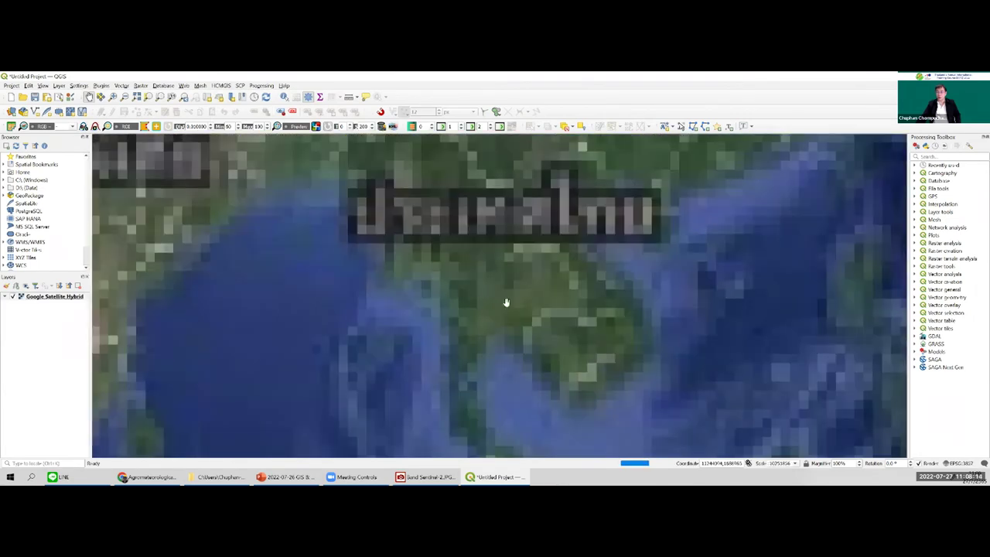
left_click_drag(505, 301, 413, 254)
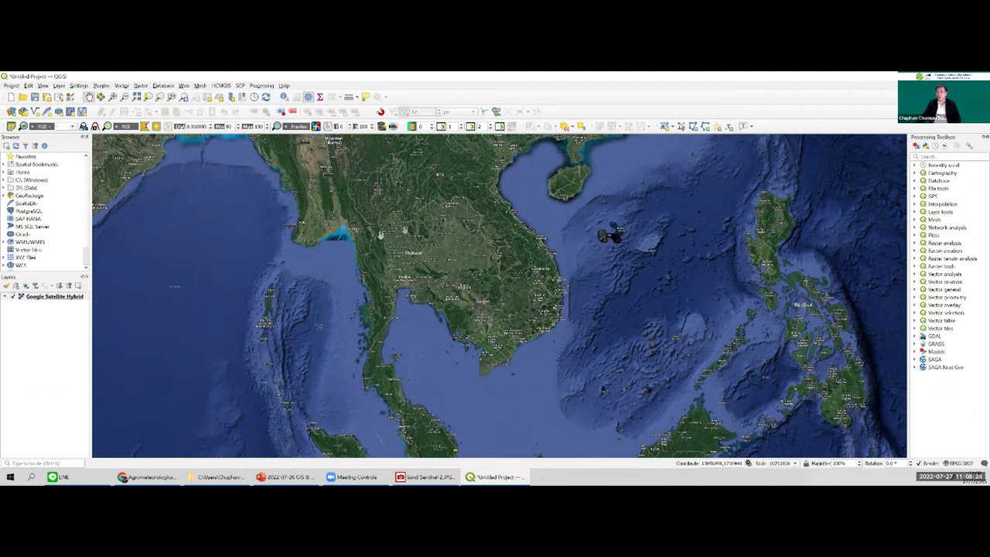
left_click_drag(402, 224, 413, 227)
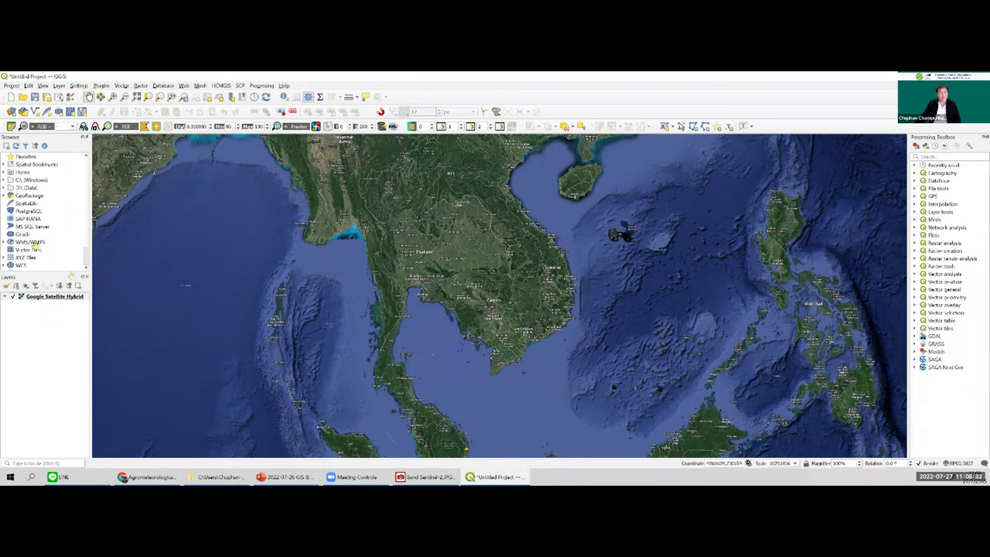
Switch to File Explorer and copy the RS_Data folder from the TICA folder to the Data (D:) drive
key("alt+Tab")
left_click(38, 298)
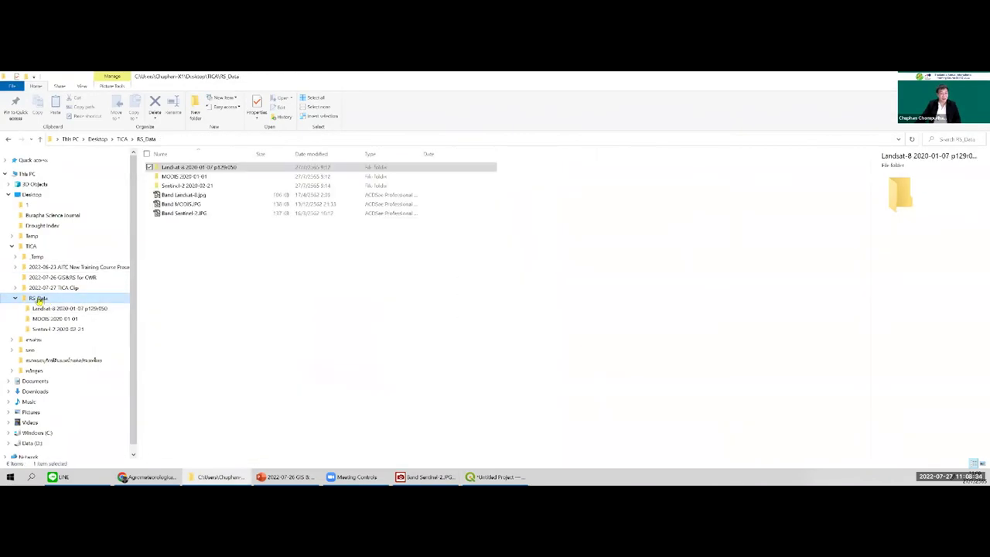
right_click(40, 365)
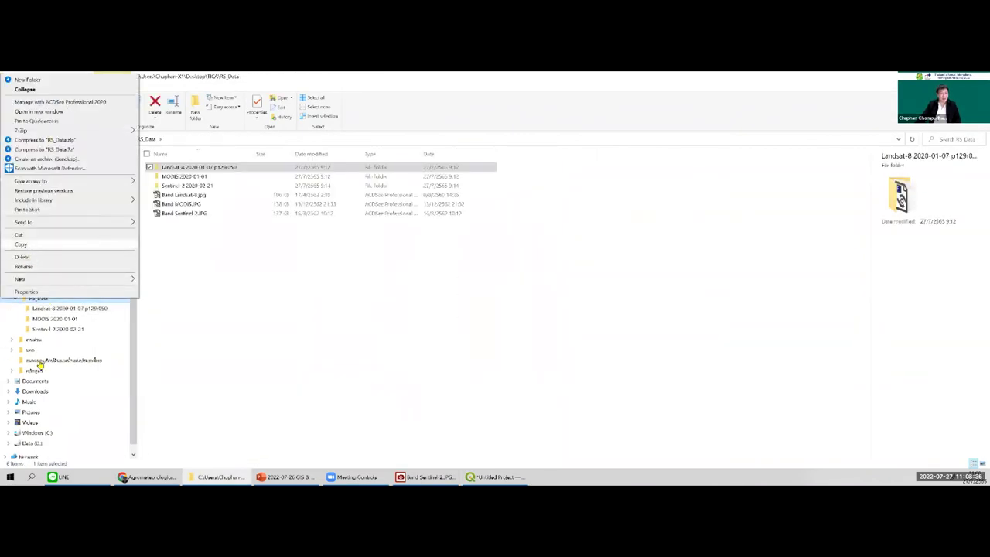
key("Escape")
left_click(42, 443)
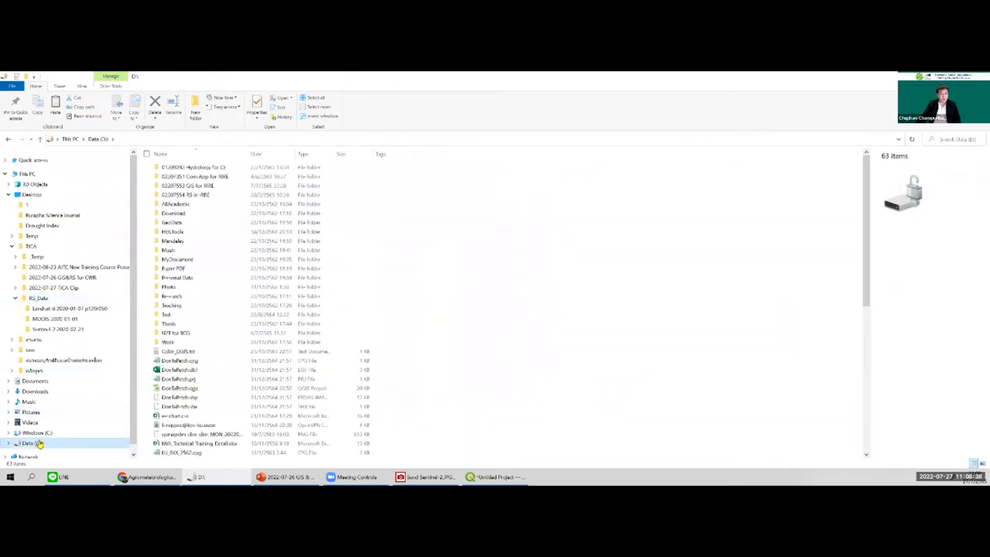
right_click(40, 442)
key("Escape")
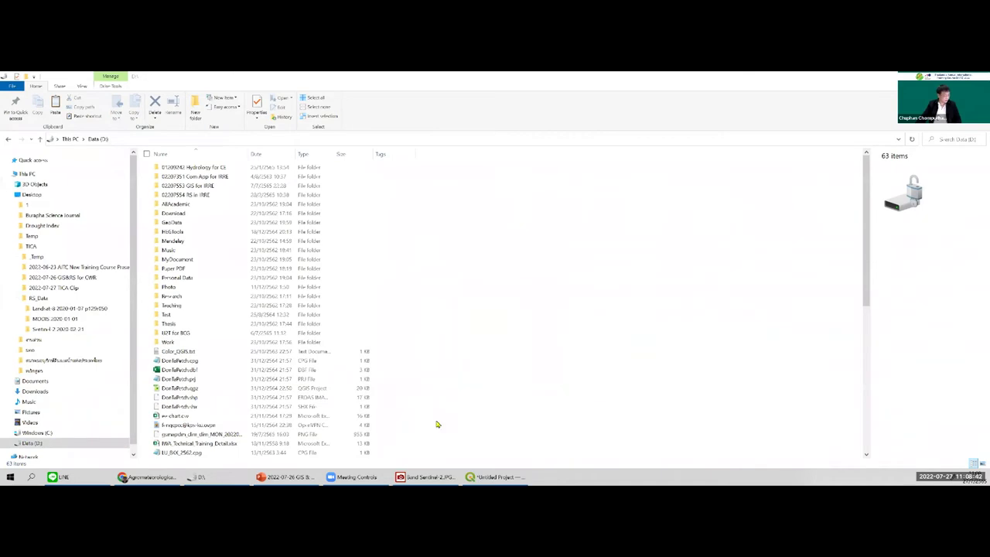
Return to QGIS, expand the Landsat-8 2020-01-07 p129r050 folder in D:'s RS_Data, and widen the browser until the file names are readable
key("alt+Tab")
double_click(66, 188)
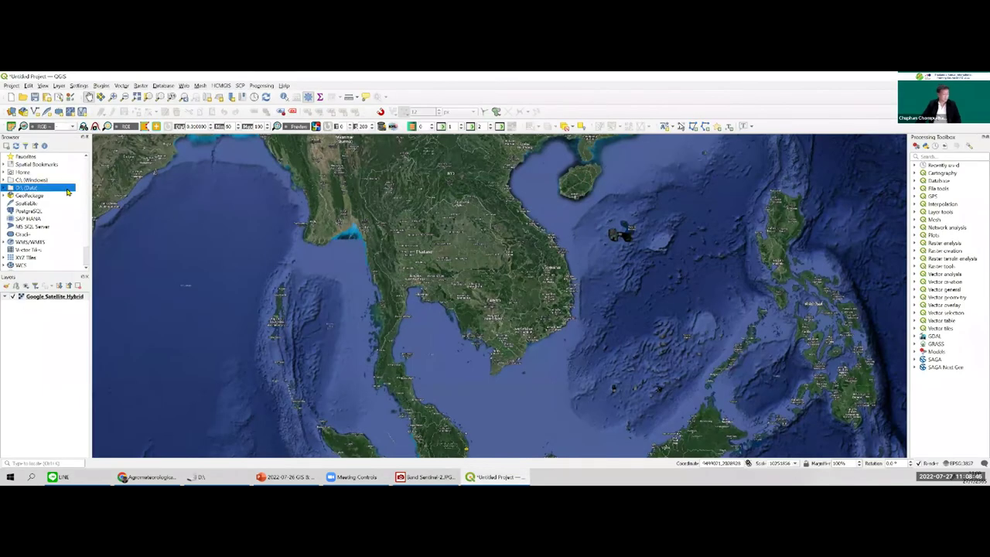
scroll(37, 226, "down", 4)
double_click(32, 219)
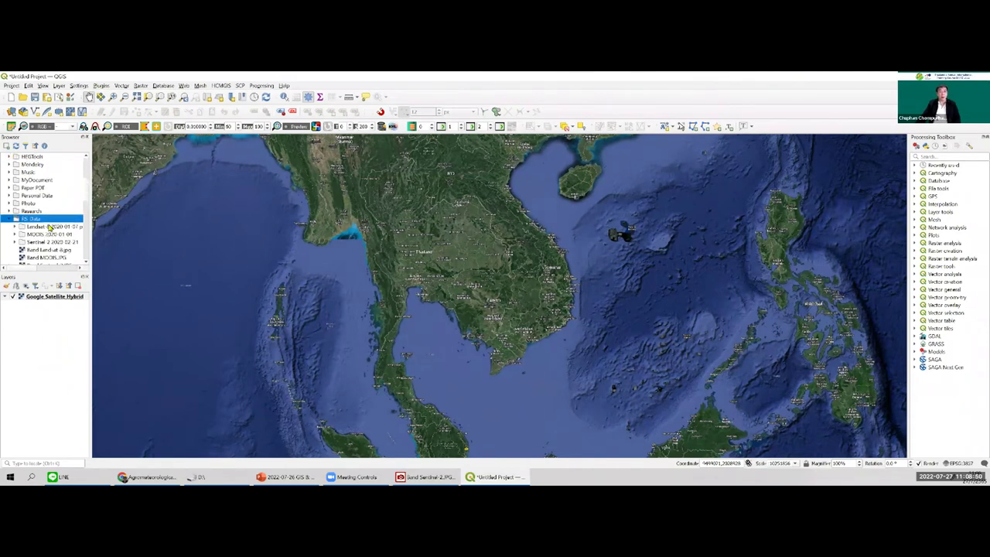
double_click(49, 225)
left_click_drag(170, 219, 207, 219)
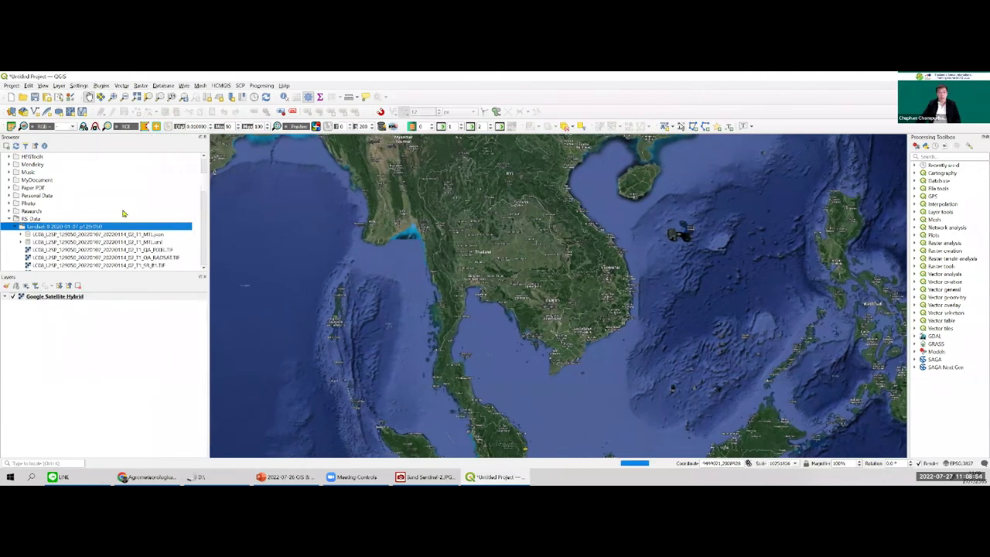
scroll(123, 213, "down", 2)
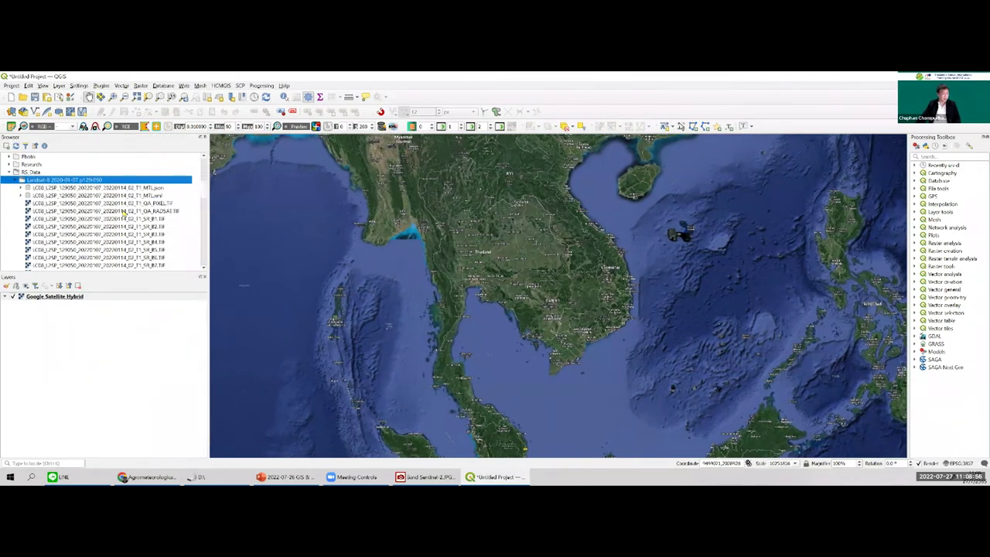
scroll(122, 214, "down", 1)
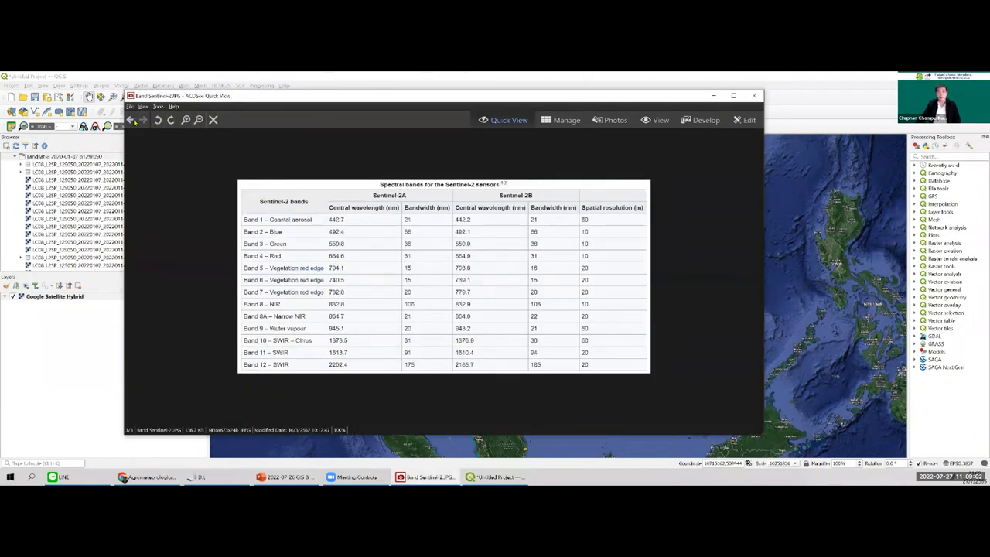
Check the Landsat 8 band table in the Band Landsat-8.jpg image, going back from the Sentinel-2 table, and return to QGIS
left_click(133, 122)
left_click(133, 122)
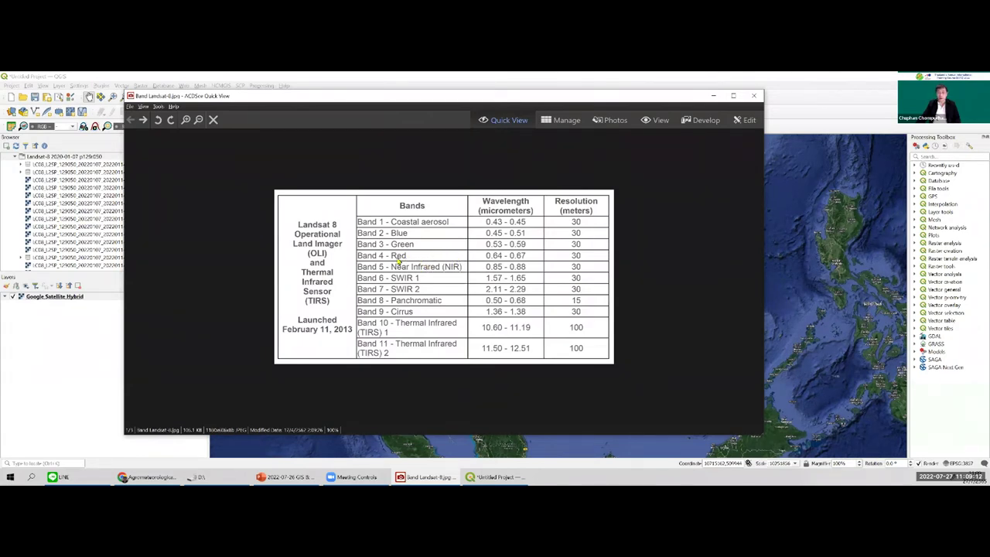
left_click(58, 328)
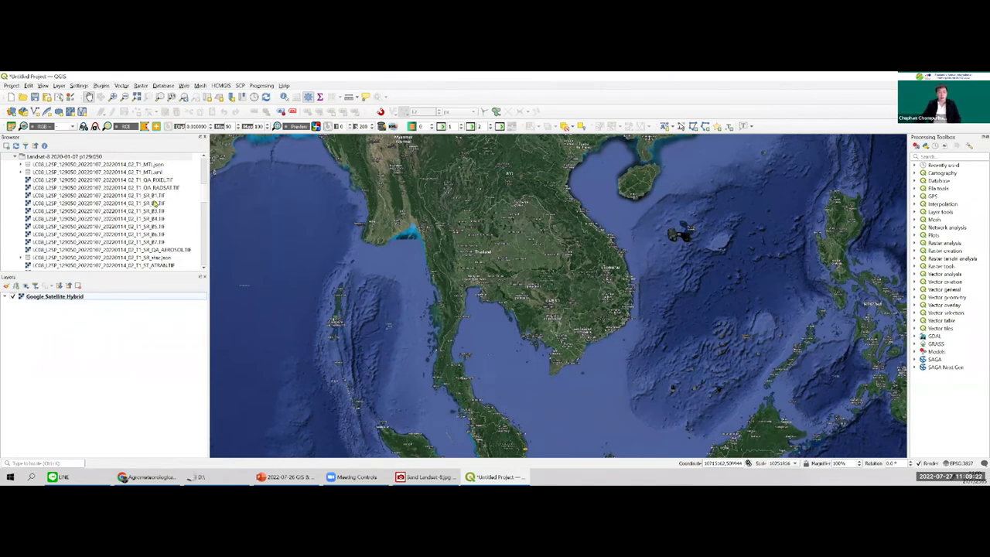
Add the Landsat-8 SR_B5 and SR_B4 TIF rasters to the map, with SR_B4 above SR_B5
left_click(159, 196)
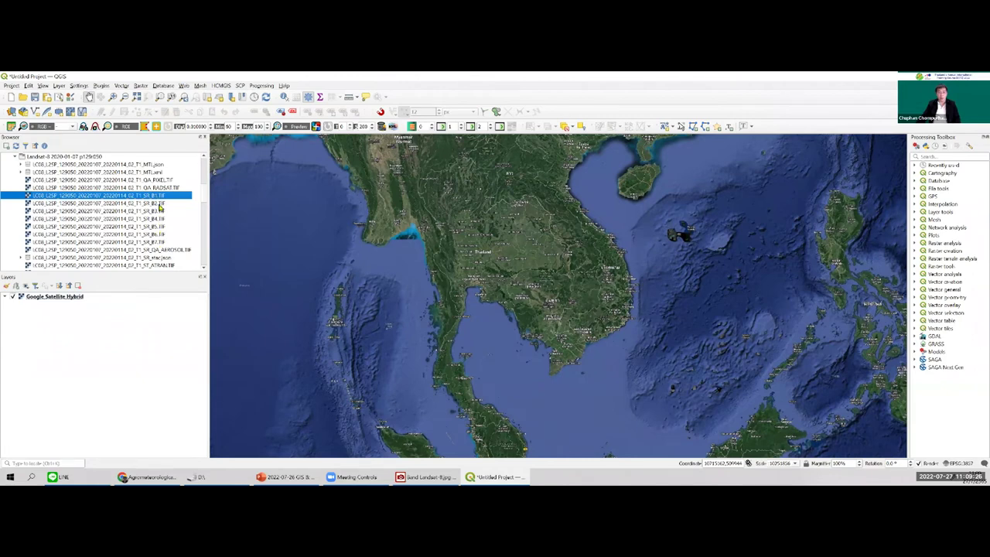
left_click(160, 226, "ctrl")
left_click_drag(160, 226, 433, 464)
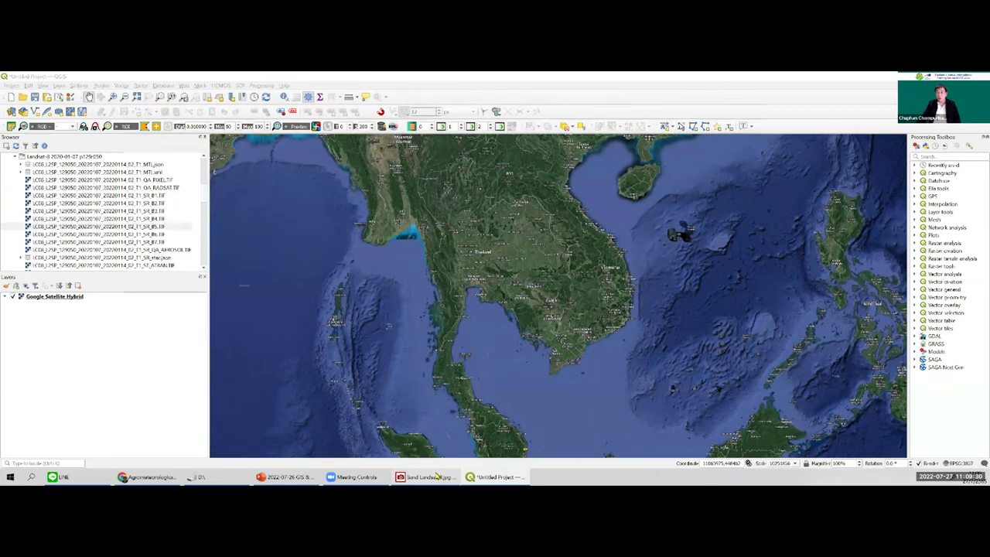
left_click(426, 476)
key("alt+Tab")
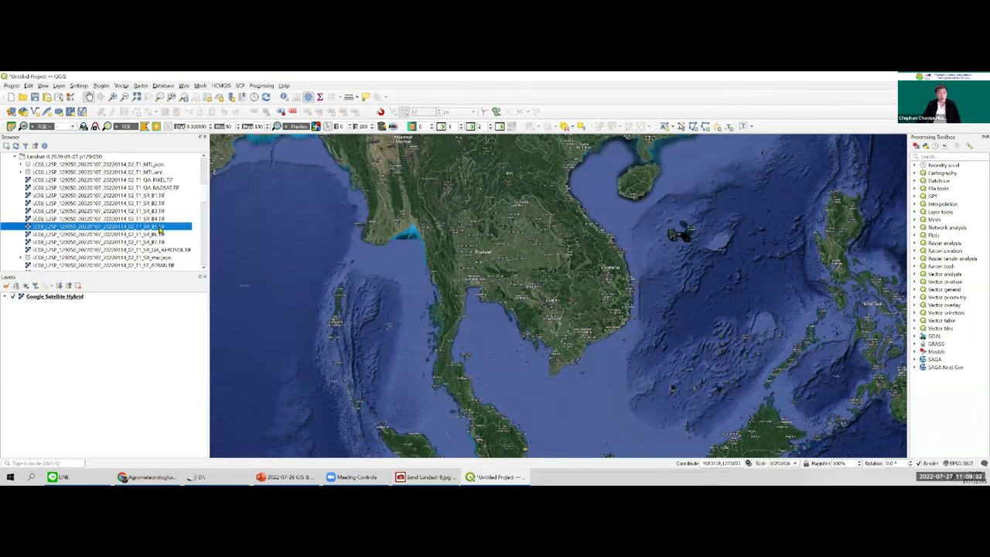
double_click(159, 226)
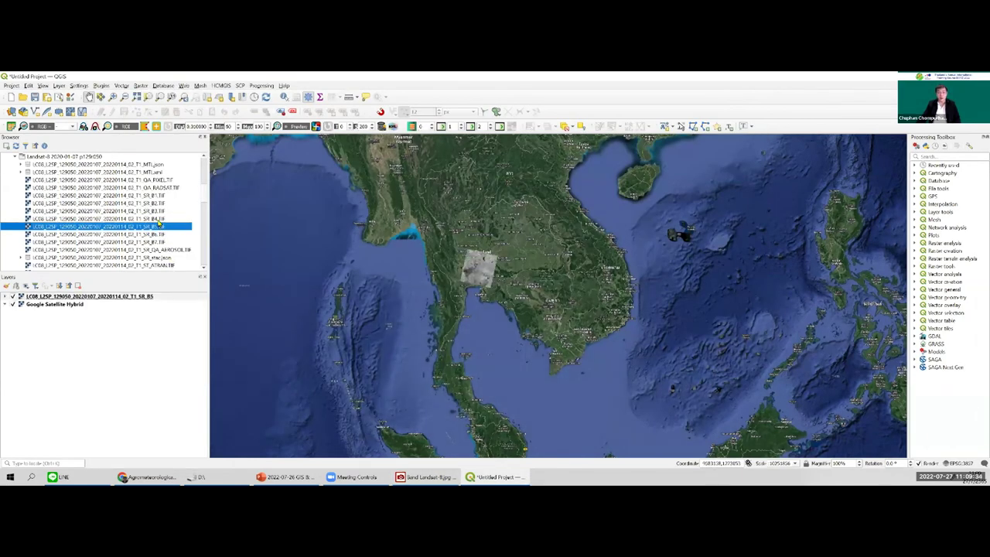
left_click_drag(177, 222, 484, 262)
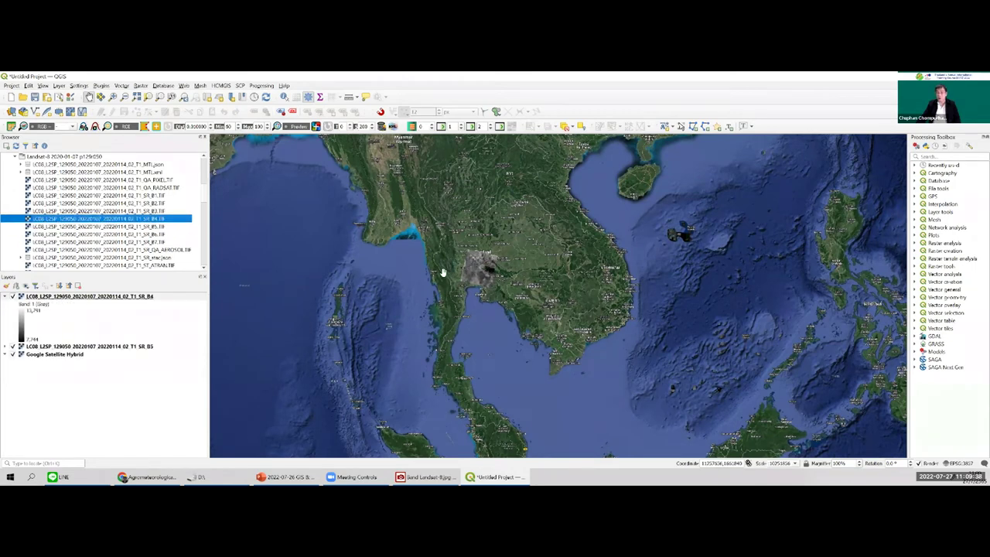
Expand the legend of the SR_B5 layer and select the SR_B4 layer for the Landsat scene over central Thailand
scroll(443, 273, "up", 1)
scroll(443, 284, "up", 2)
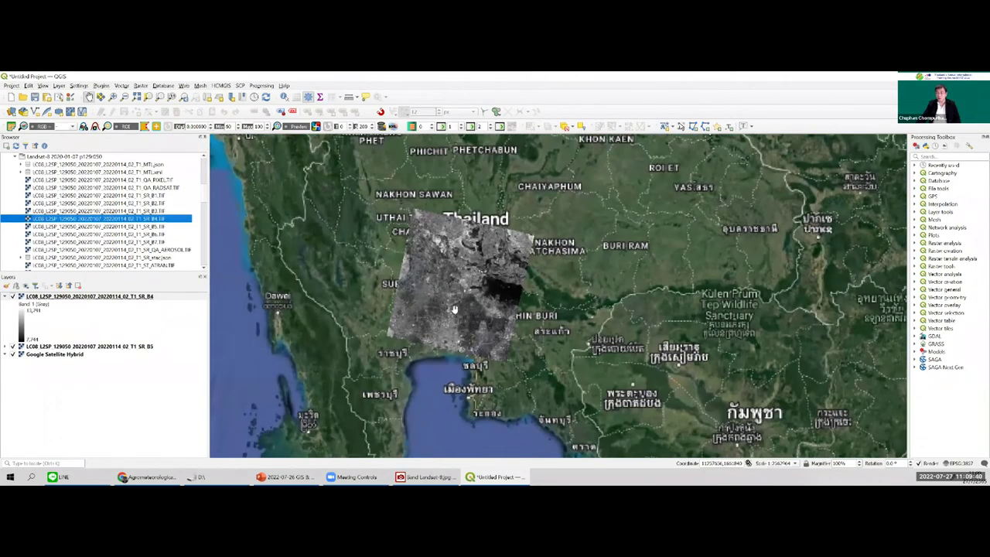
scroll(465, 263, "up", 1)
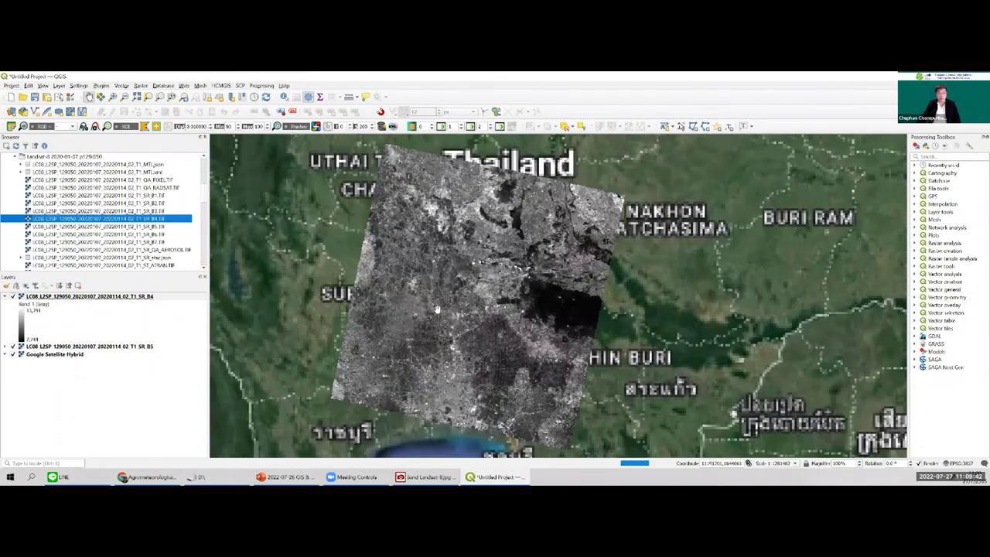
left_click_drag(250, 283, 235, 260)
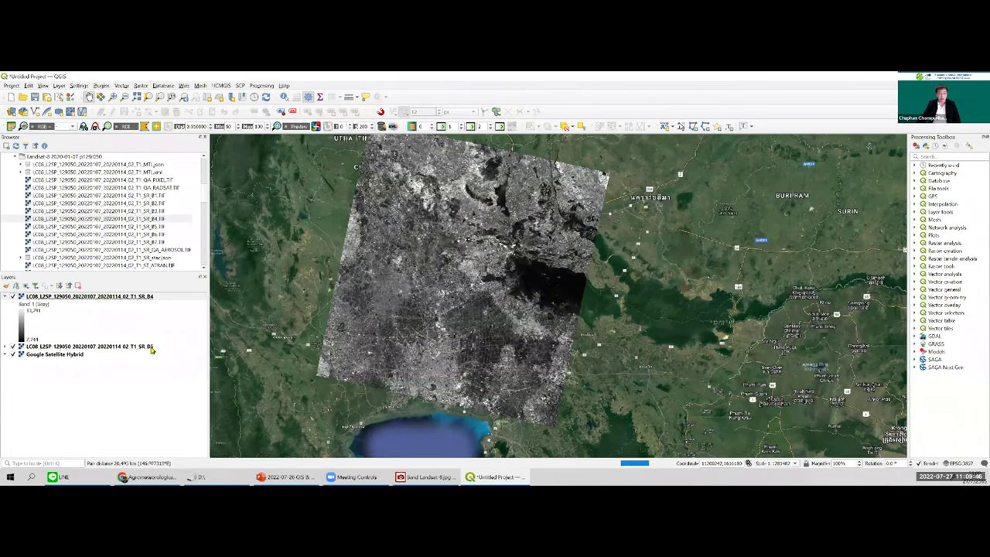
left_click(155, 300)
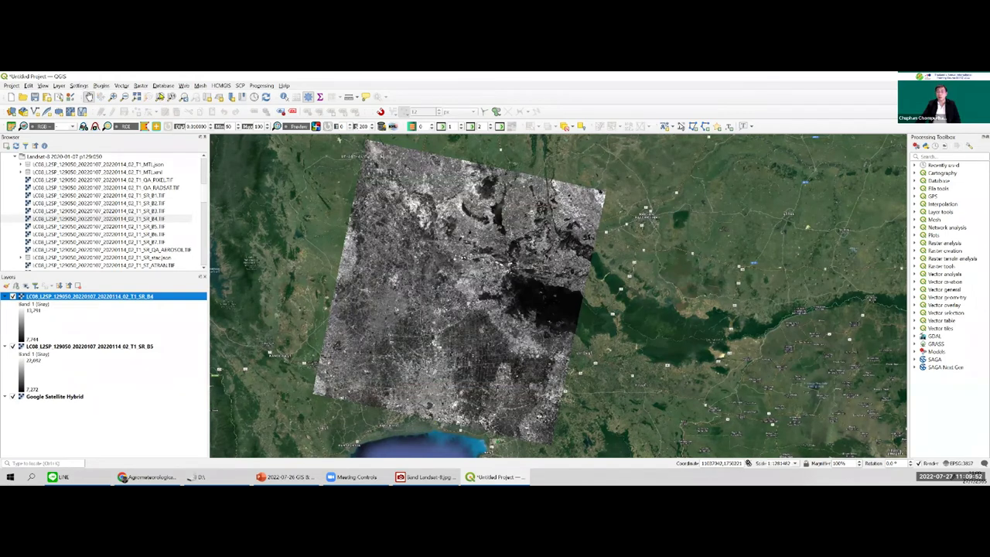
Calculate NDVI with the Raster Calculator as (SR_B5 - SR_B4) / (SR_B5 + SR_B4), saving it as GeoTIFF NDVI-LS8 in D:\RS_Data
left_click(140, 85)
left_click(163, 95)
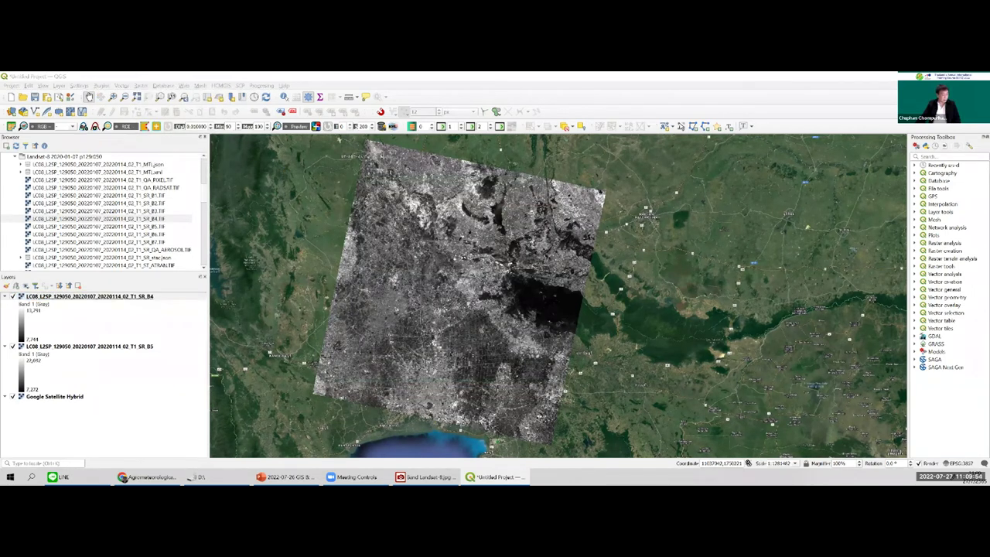
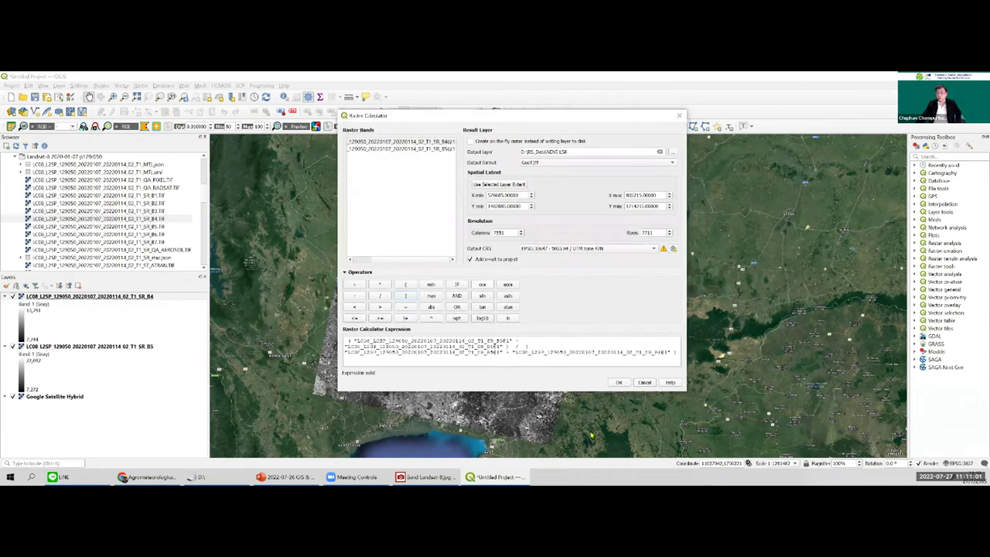
left_click(620, 383)
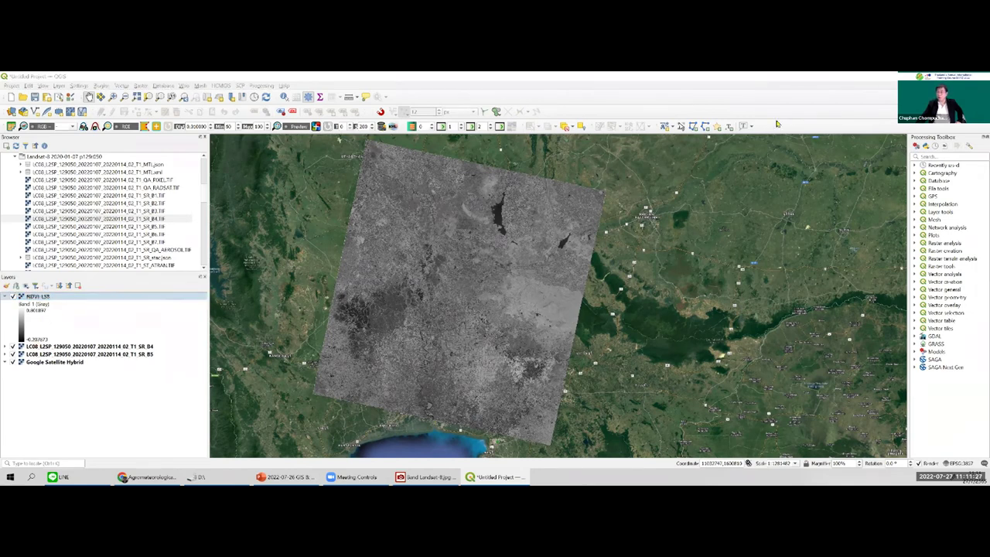
Render the NDVI-LS8 layer as singleband pseudocolor with the BrBG colour ramp and apply it to the map
left_click(707, 136)
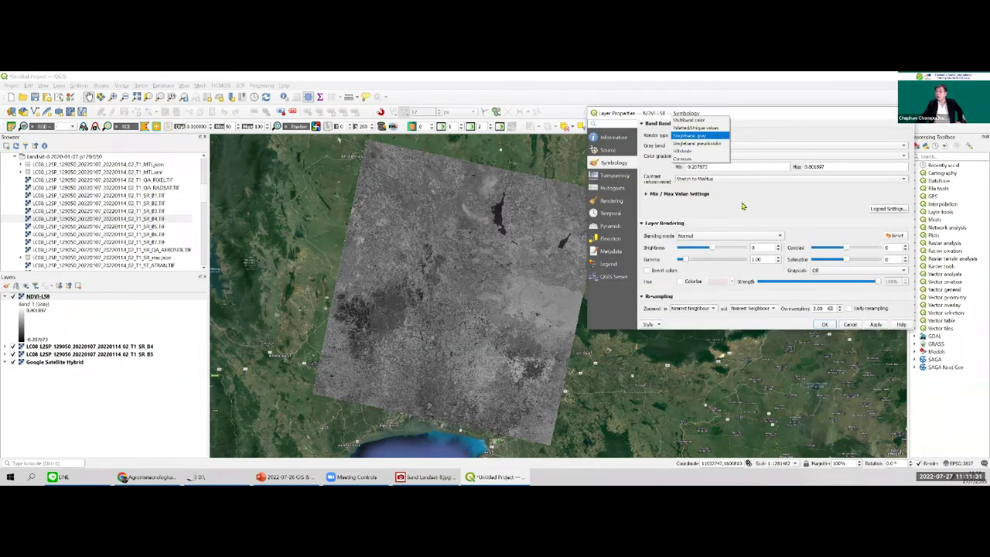
key("Down")
key("Return")
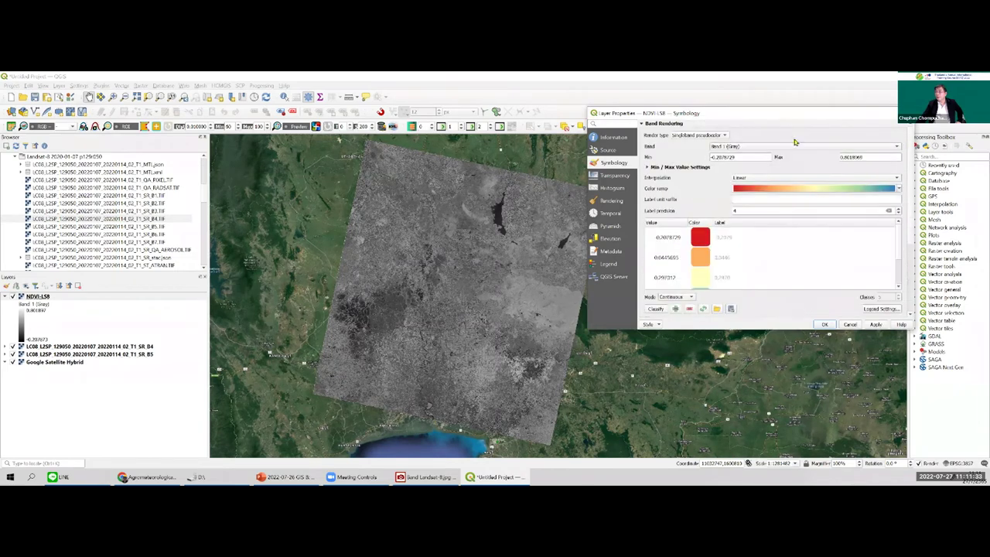
left_click(854, 194)
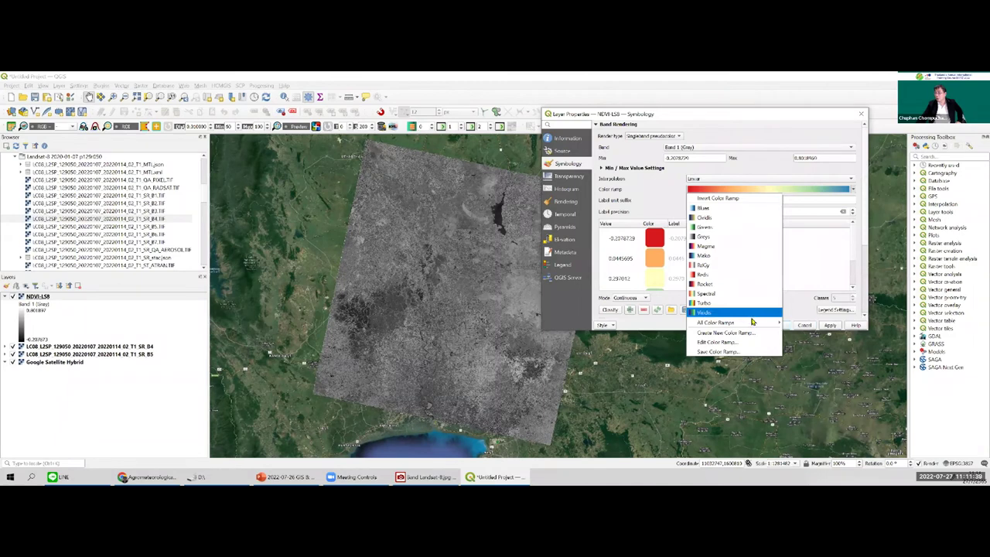
mouse_move(754, 322)
left_click(801, 167)
left_click(829, 326)
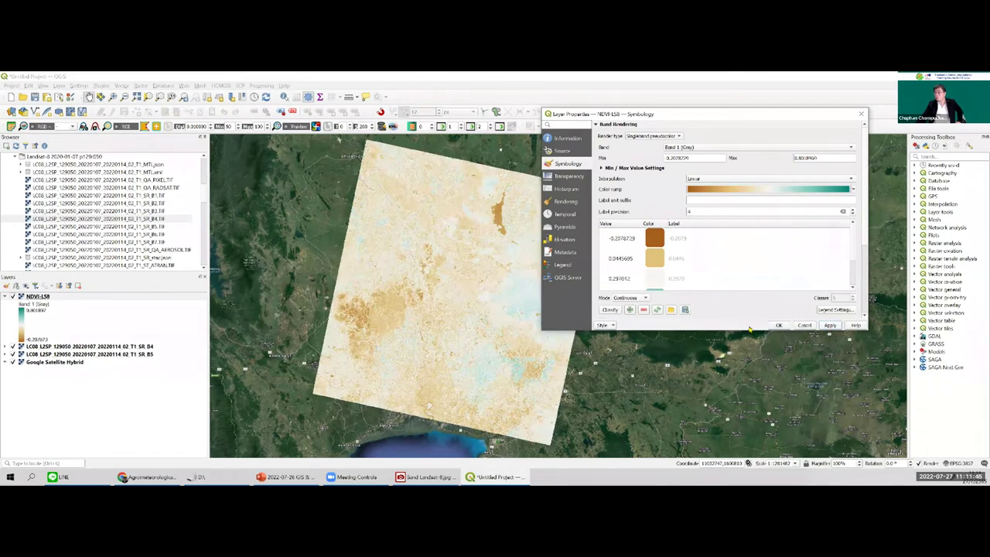
Try the PRGn colour ramp with Quantile classification on the NDVI-LS8 layer and apply it
left_click(851, 189)
mouse_move(742, 322)
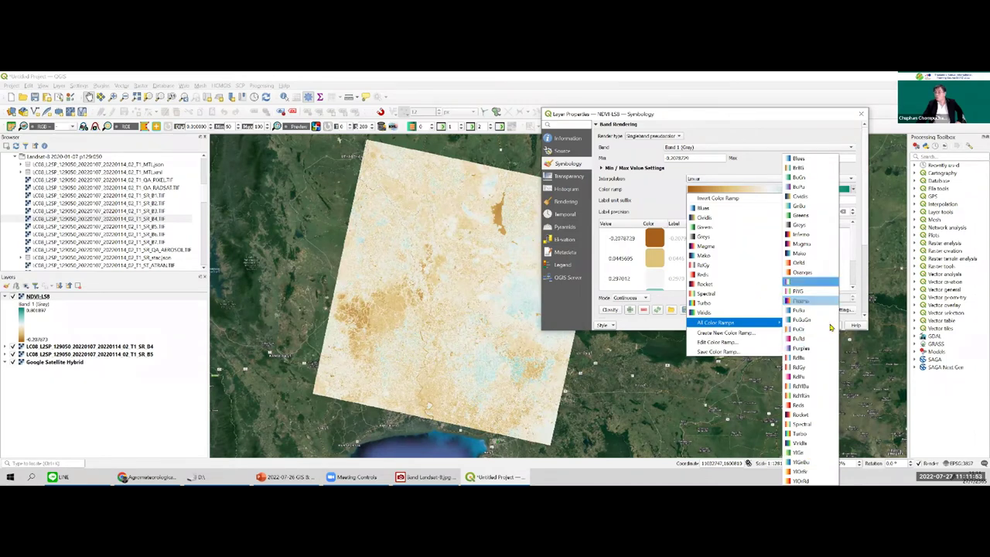
left_click(800, 281)
left_click(816, 325)
left_click(643, 298)
left_click(633, 315)
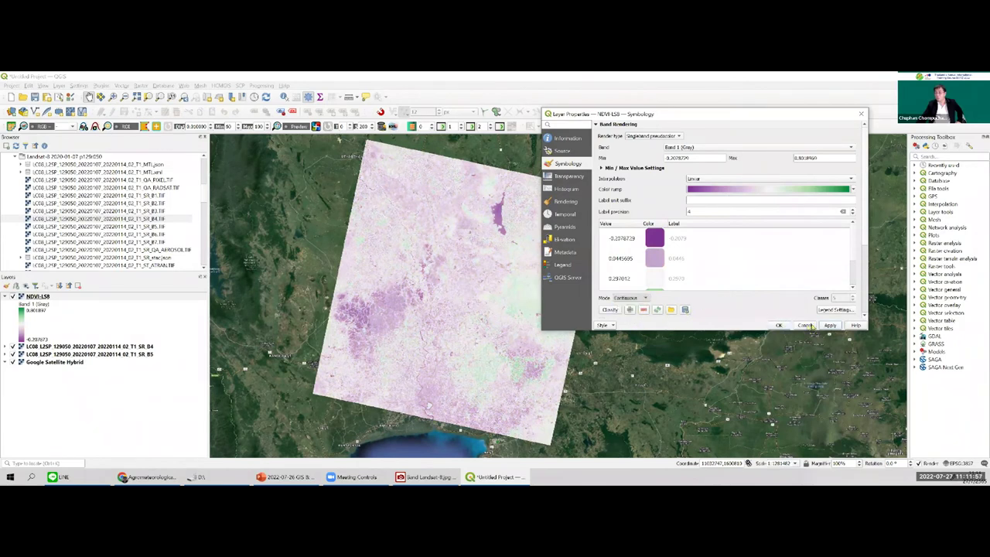
left_click(829, 325)
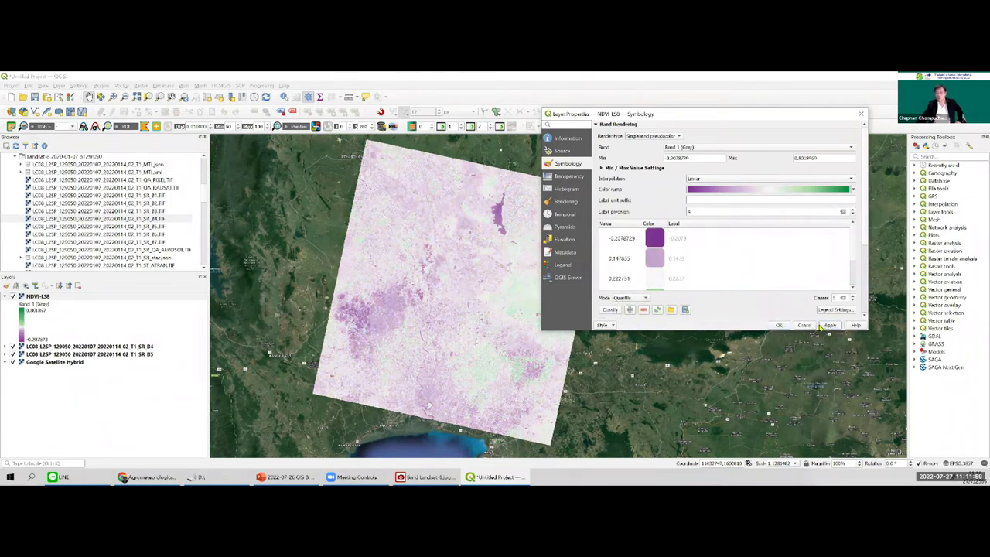
Return the NDVI-LS8 layer to the BrBG ramp with Equal Interval mode and 5 classes, and accept the symbology
left_click(856, 190)
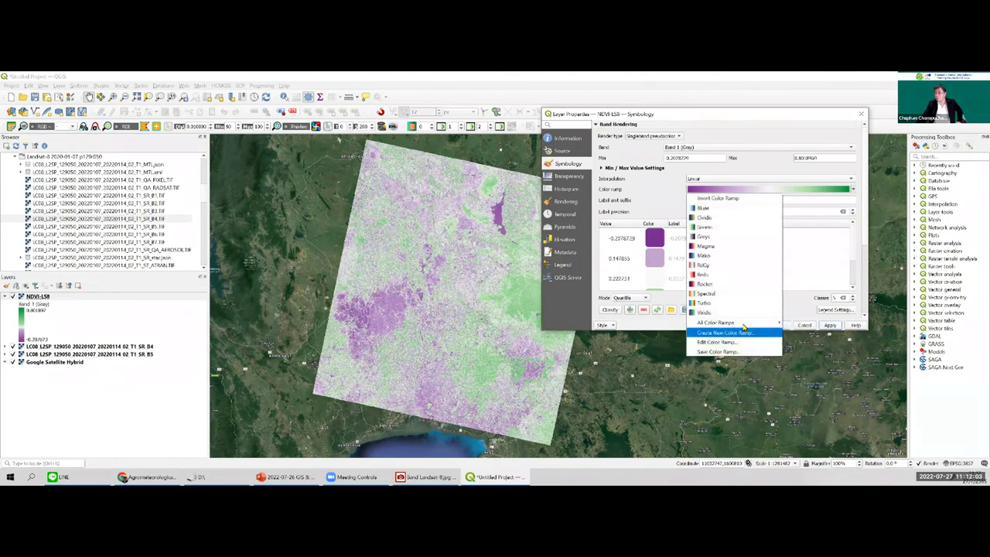
left_click(801, 170)
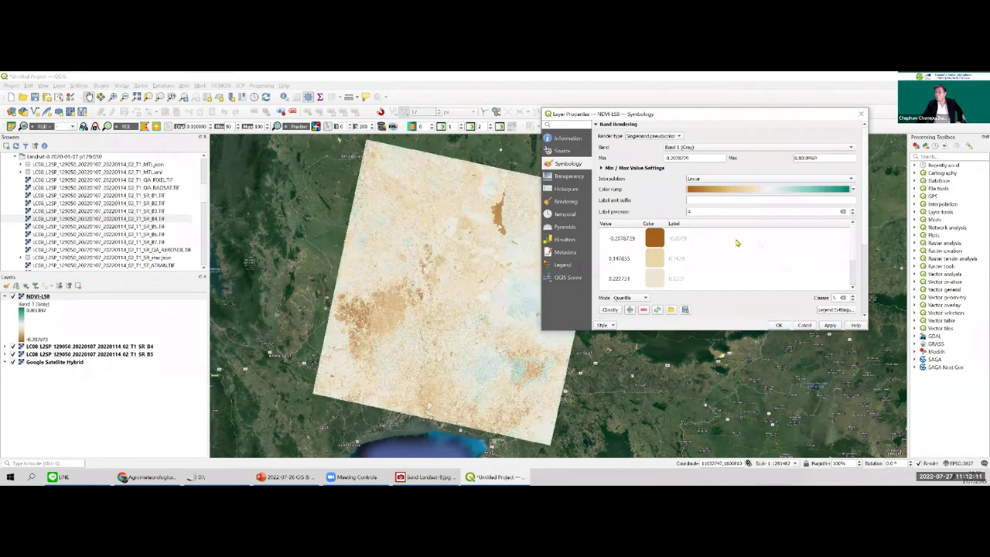
scroll(852, 238, "down", 1)
scroll(852, 238, "up", 1)
scroll(633, 297, "up", 1)
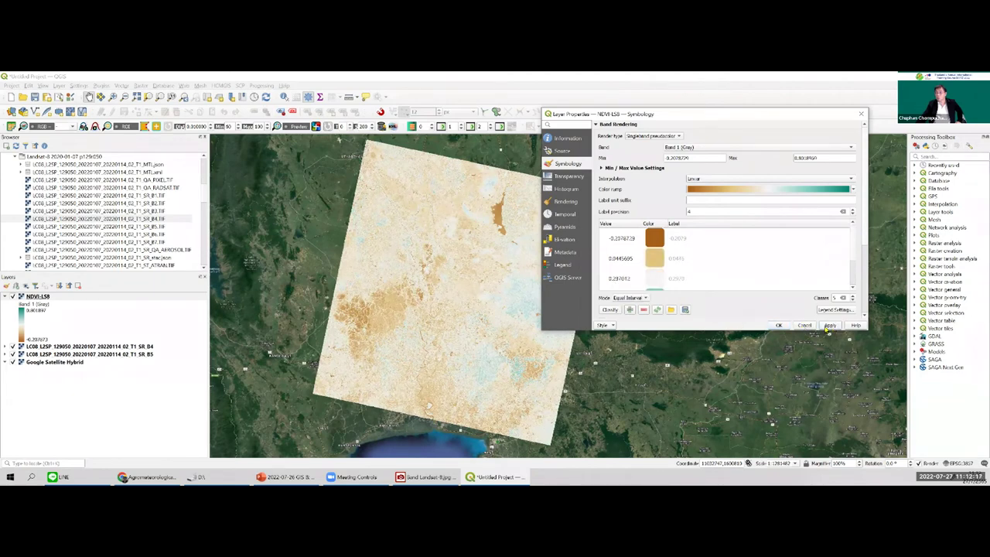
left_click(779, 325)
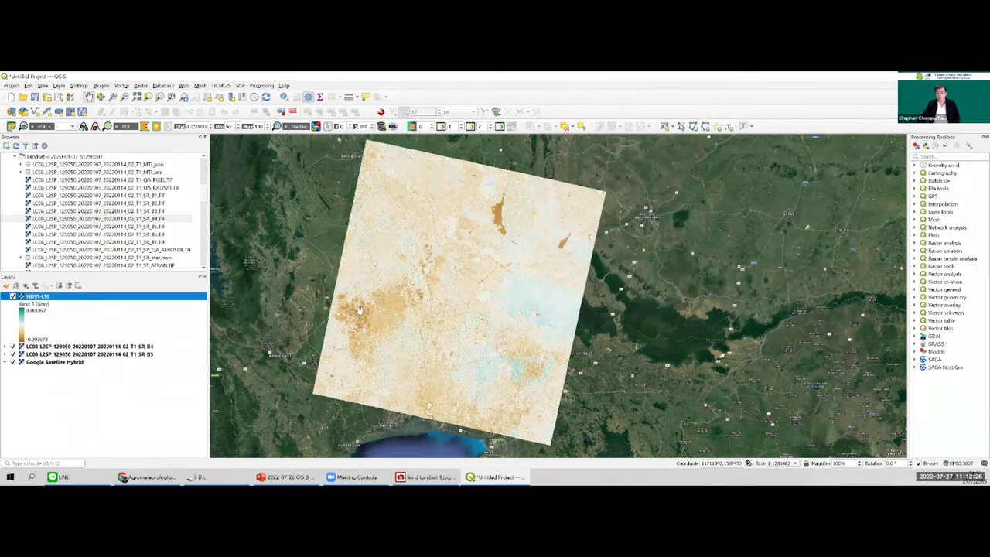
Reopen the NDVI-LS8 layer's symbology and set the colour interpolation to Discrete
left_click_drag(348, 298, 319, 275)
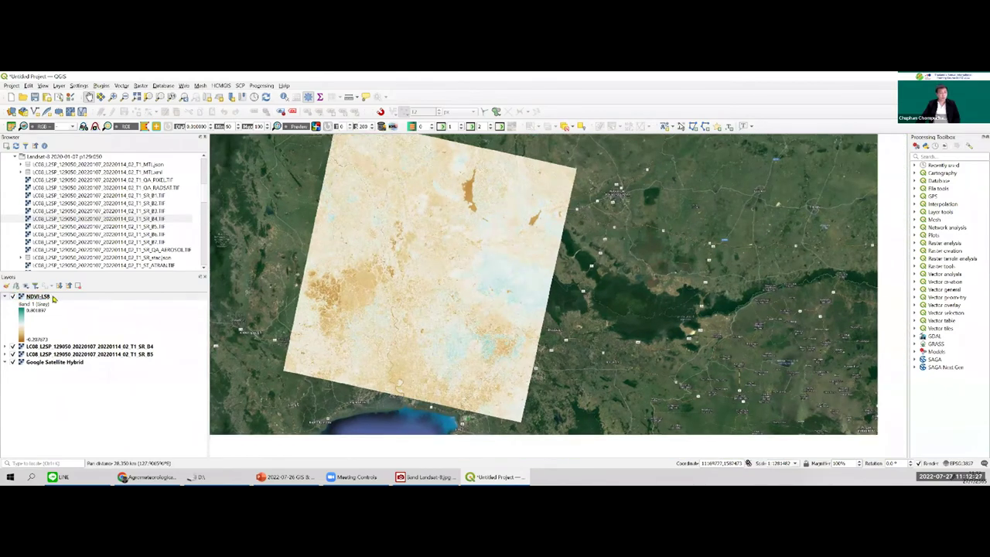
scroll(453, 285, "up", 3)
left_click(37, 297)
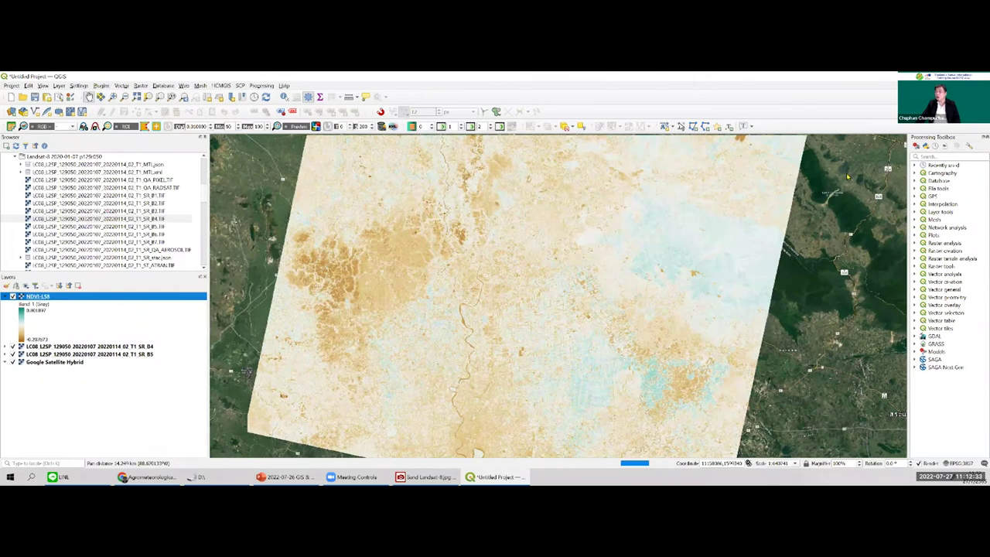
left_click(814, 176)
left_click(813, 171)
left_click(759, 245)
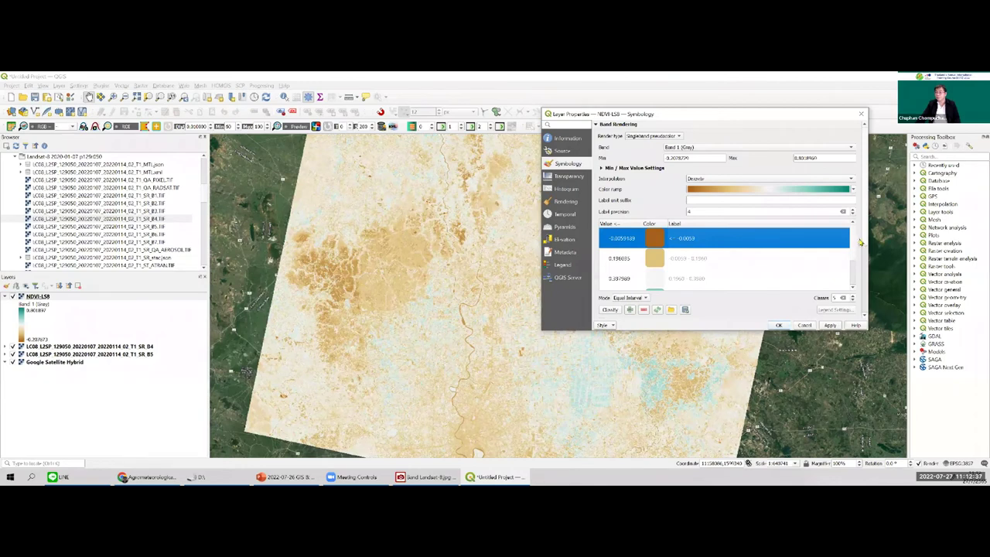
scroll(853, 263, "down", 1)
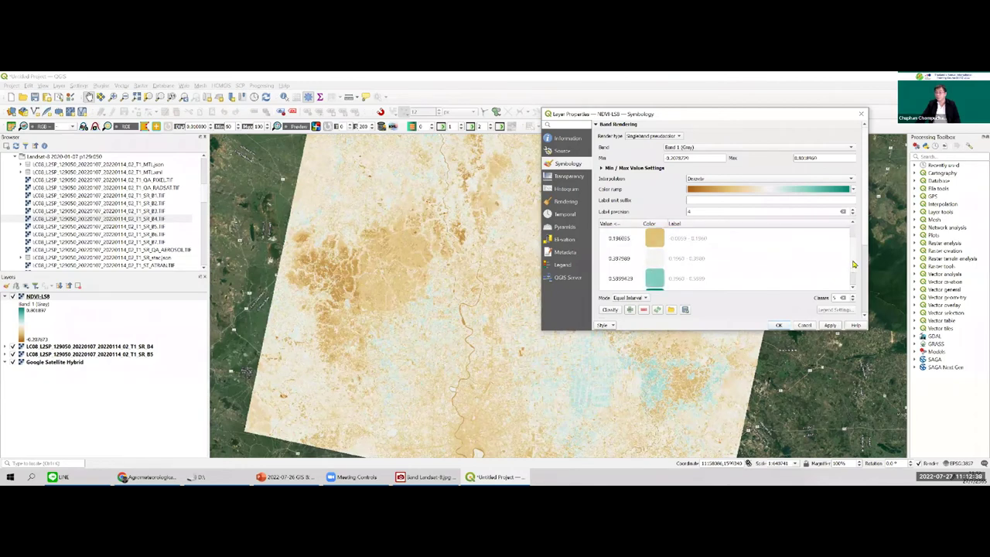
Set the upper limits of the first four NDVI classes to -0.1, 0, 0.4 and 0.6
left_click(628, 278)
left_click(623, 260)
double_click(622, 260)
type("2.4")
key("Return")
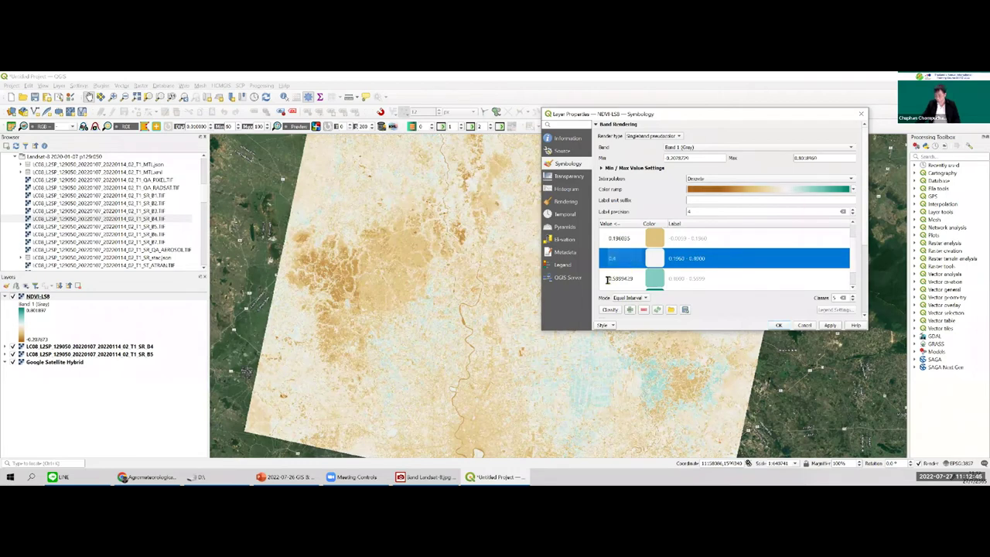
key("Down")
key("F2")
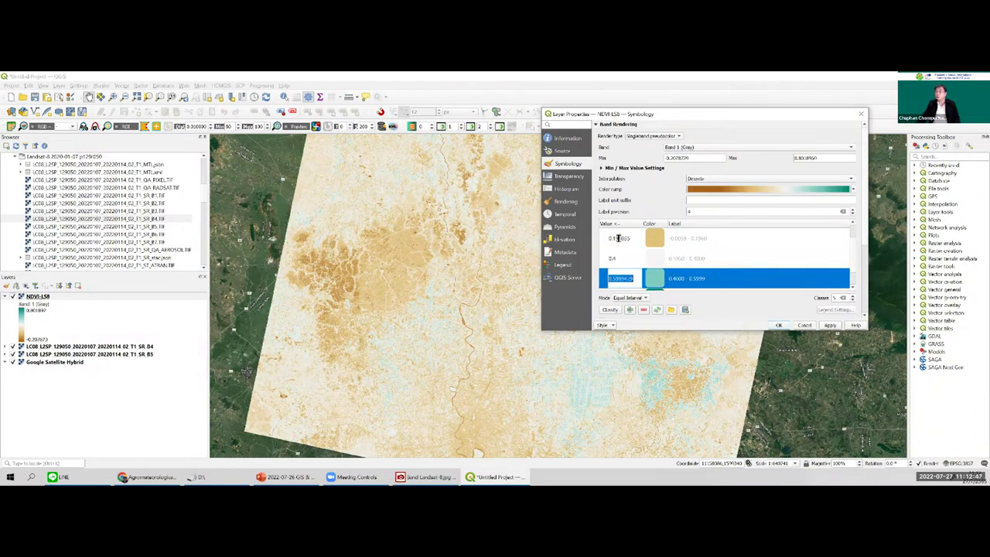
type("0.6")
key("Return")
type("0")
key("Return")
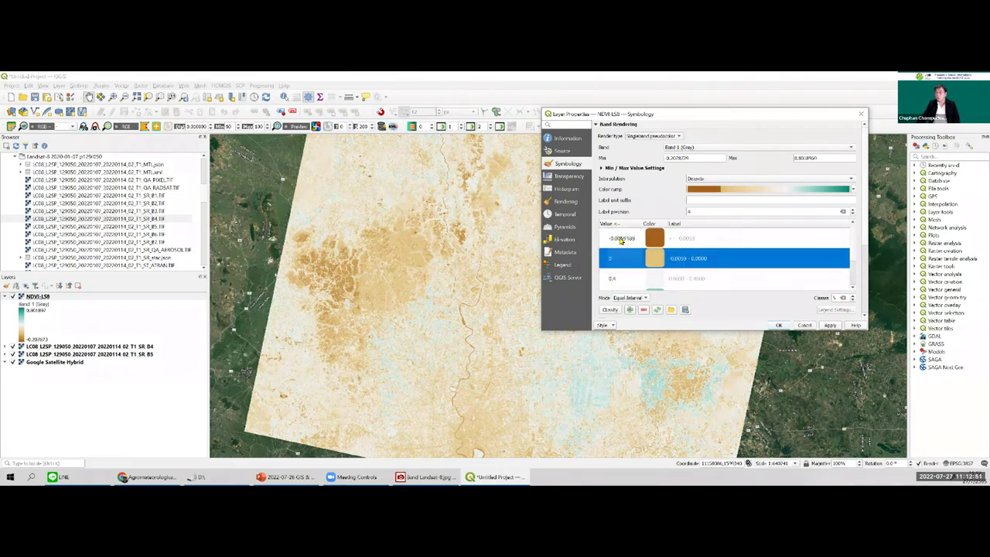
double_click(624, 238)
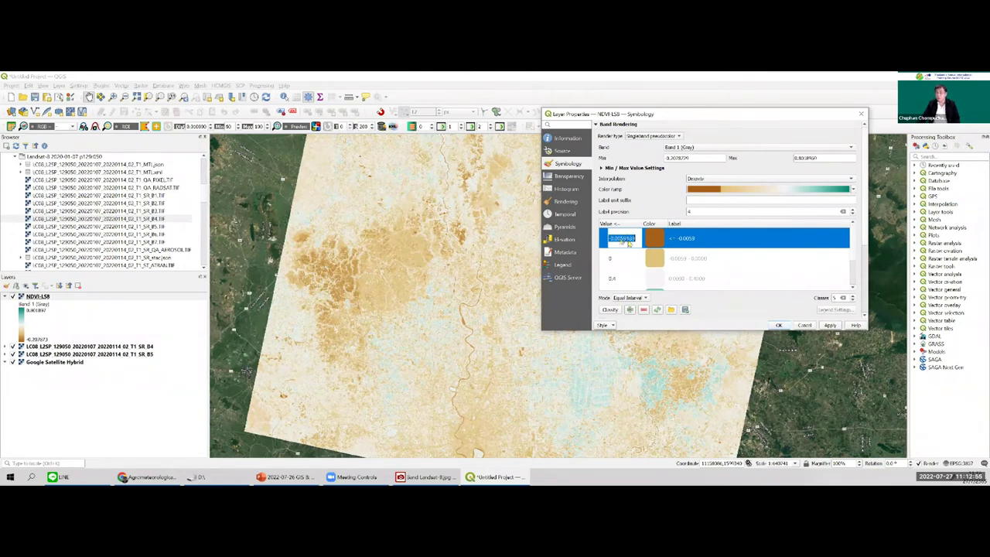
type("-0")
Colour the 0.4 class yellow-green and the 0.6 class green (#34b720), and apply the discrete styling to the map
scroll(712, 255, "down", 2)
left_click(655, 238)
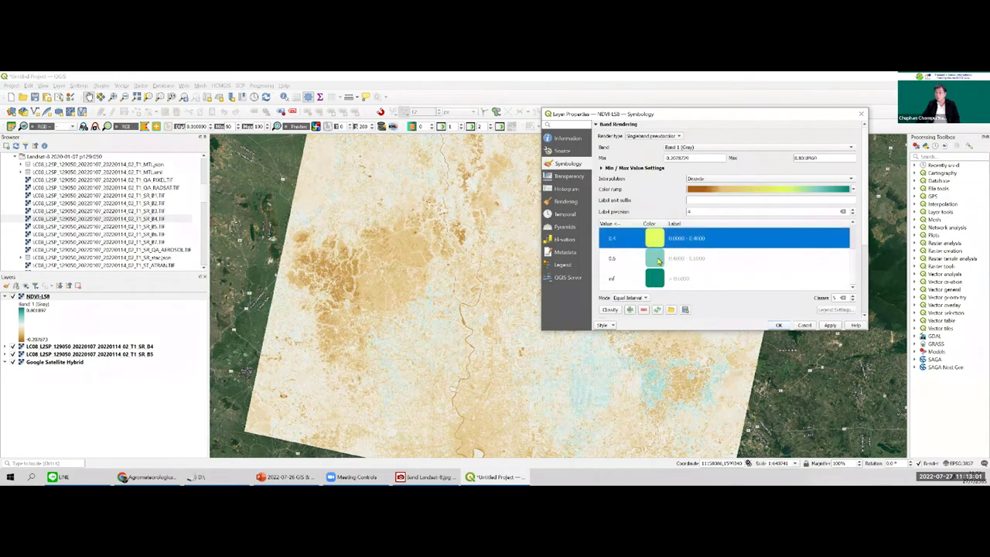
left_click(658, 261)
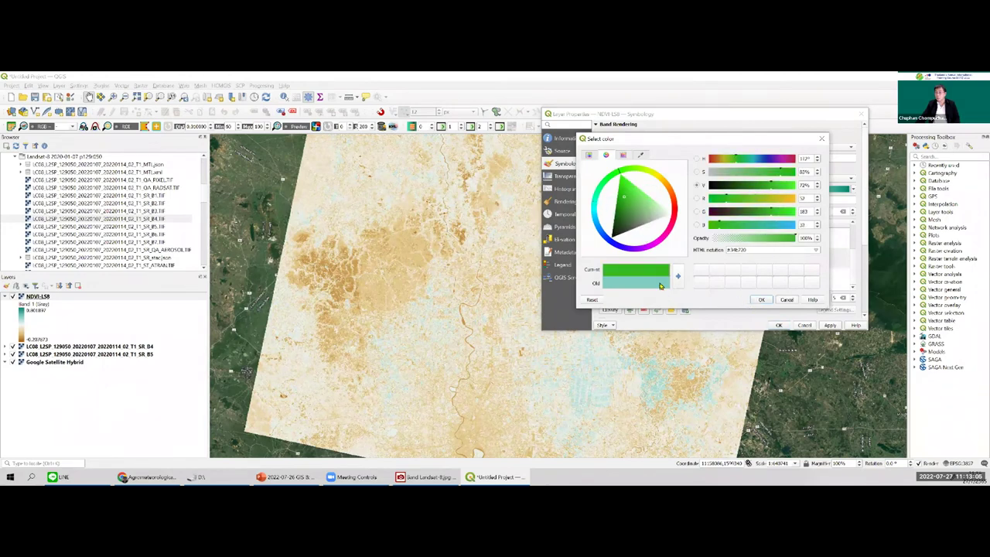
left_click(761, 299)
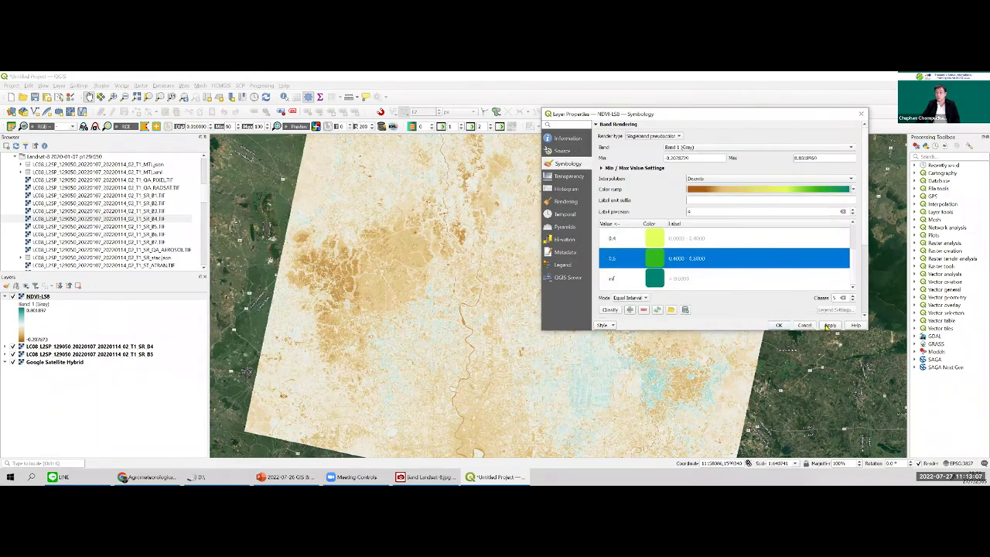
left_click(667, 278)
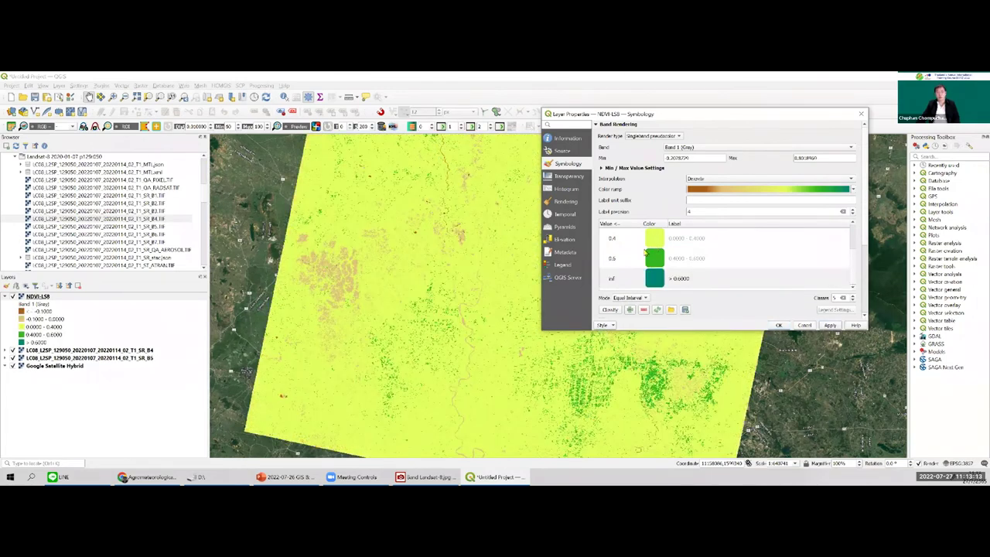
Switch the interpolation to Linear, set the three highest colour stops to 0.4, 0.5 and 0.6, and apply the styling
scroll(692, 261, "up", 2)
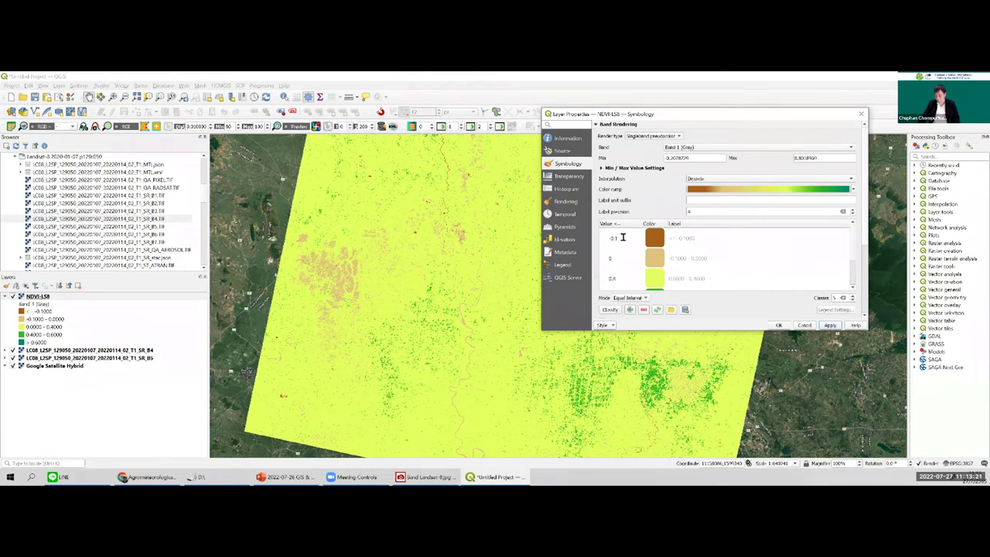
key("Down")
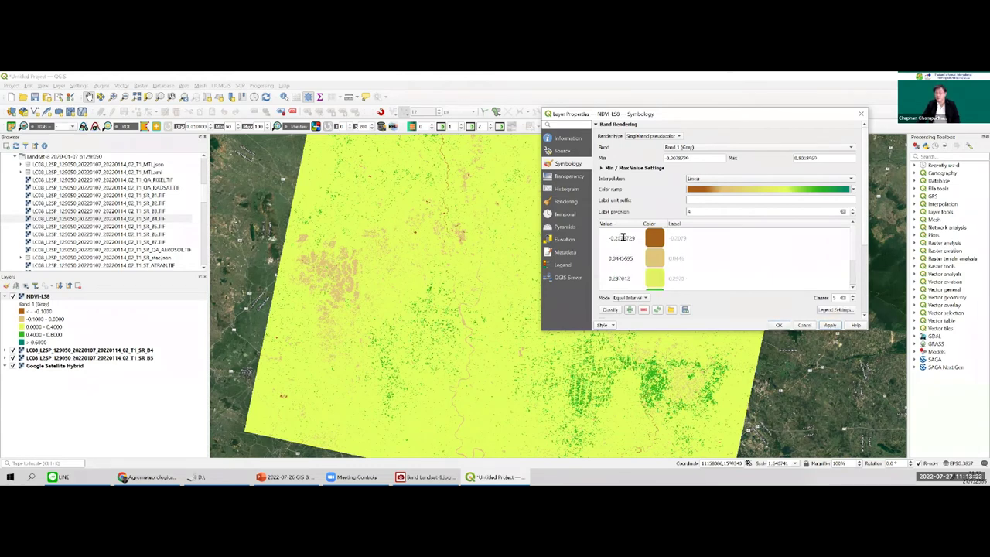
left_click(622, 237)
type("0")
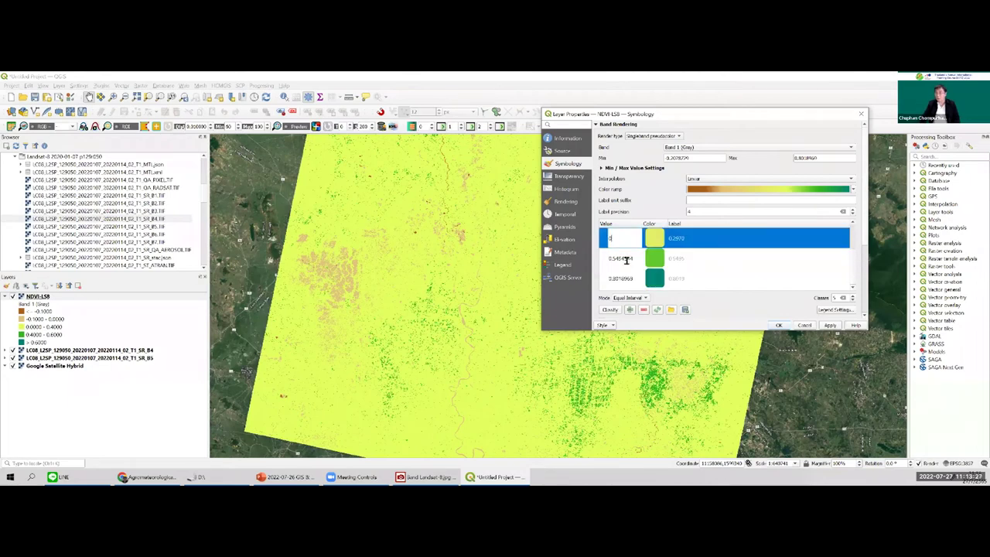
type(".4")
double_click(625, 258)
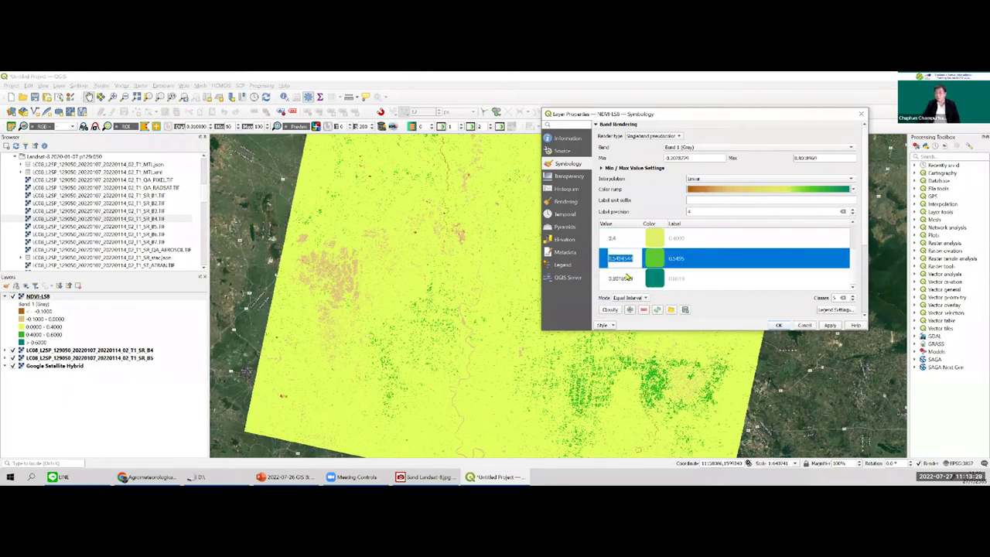
type("0.5")
double_click(625, 277)
type("0.6")
key("Return")
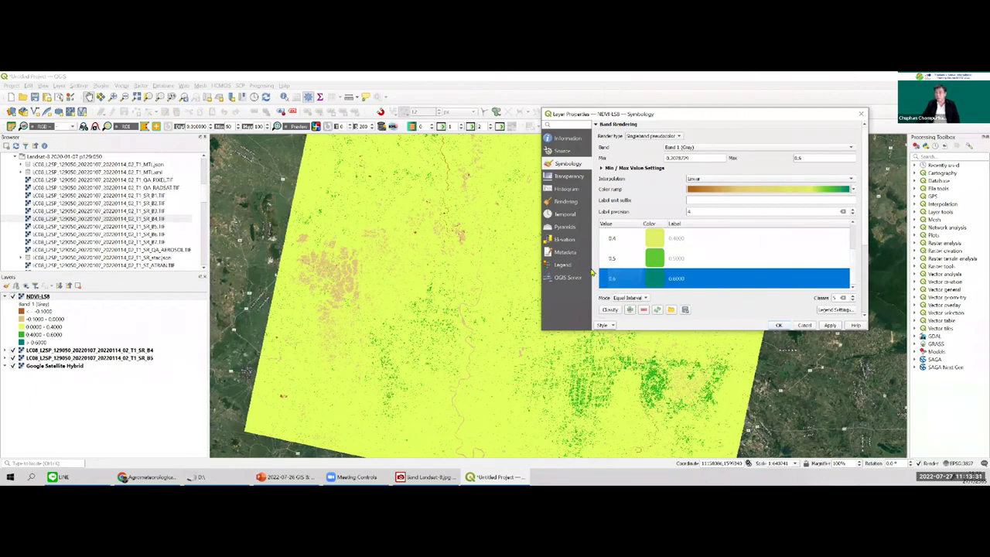
left_click(829, 325)
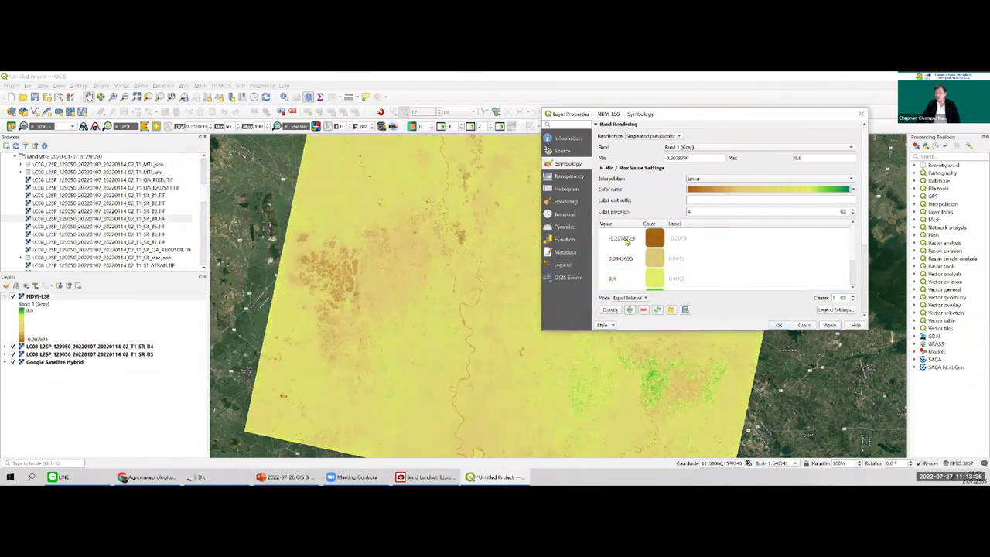
Set the lowest colour stop of the NDVI-LS8 ramp to -0.1 and accept the symbology
left_click(623, 258)
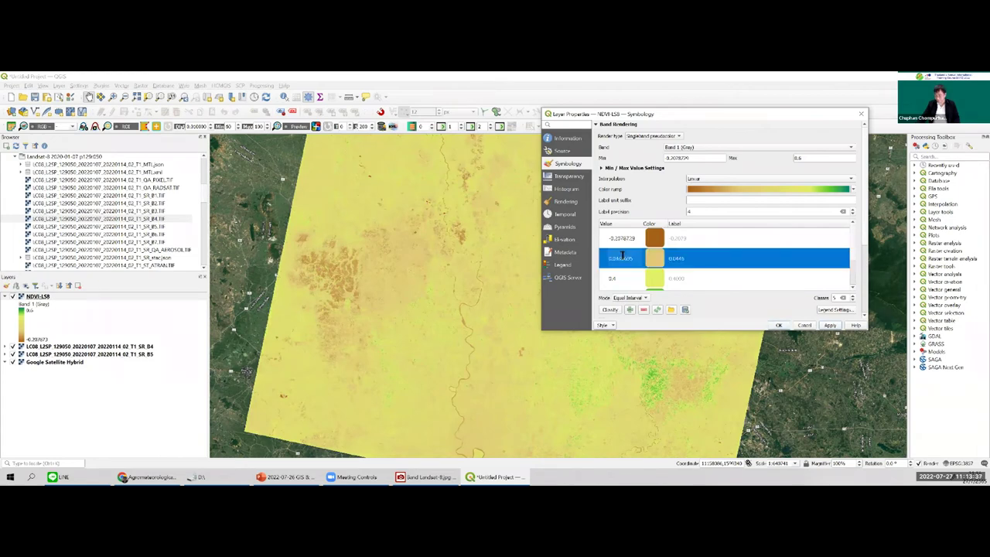
left_click(565, 227)
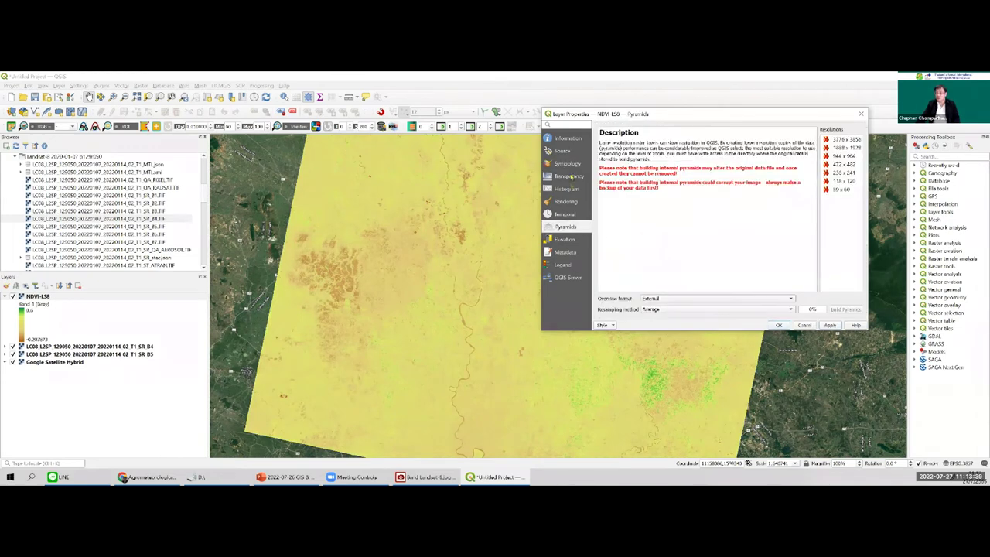
left_click(567, 163)
double_click(617, 238)
type("-0.1")
key("Return")
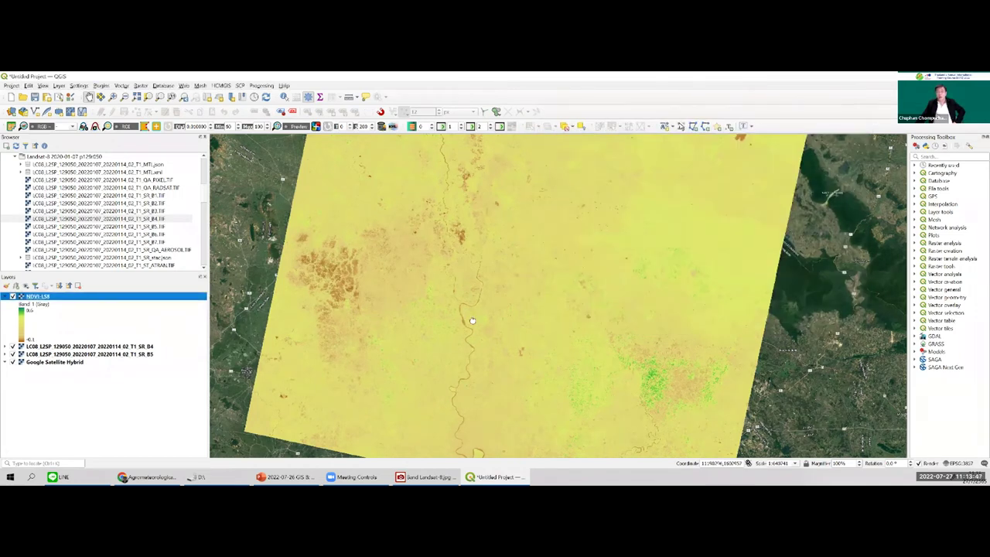
Recolour the -0.1 stop of the NDVI-LS8 colour ramp blue and accept the symbology
left_click_drag(301, 336, 285, 410)
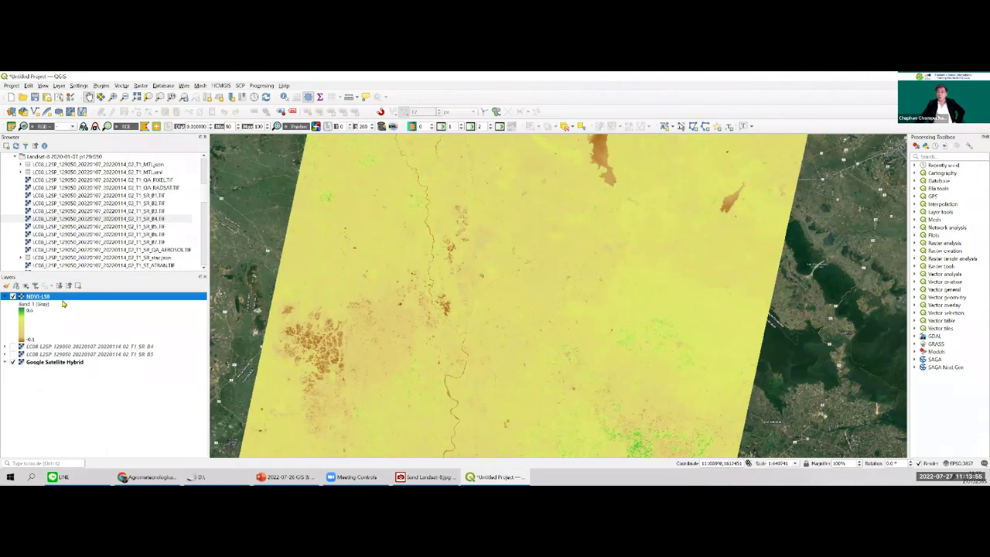
double_click(37, 296)
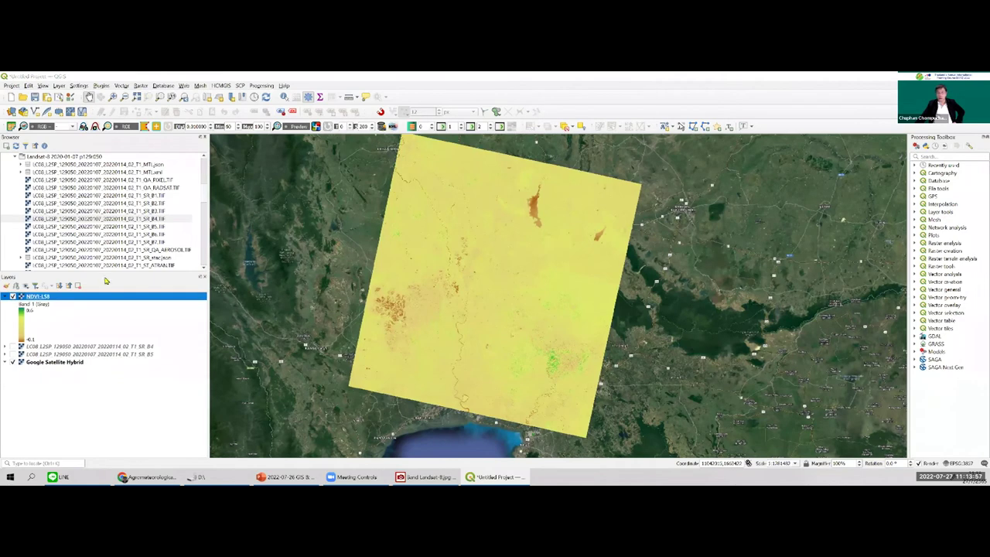
double_click(654, 237)
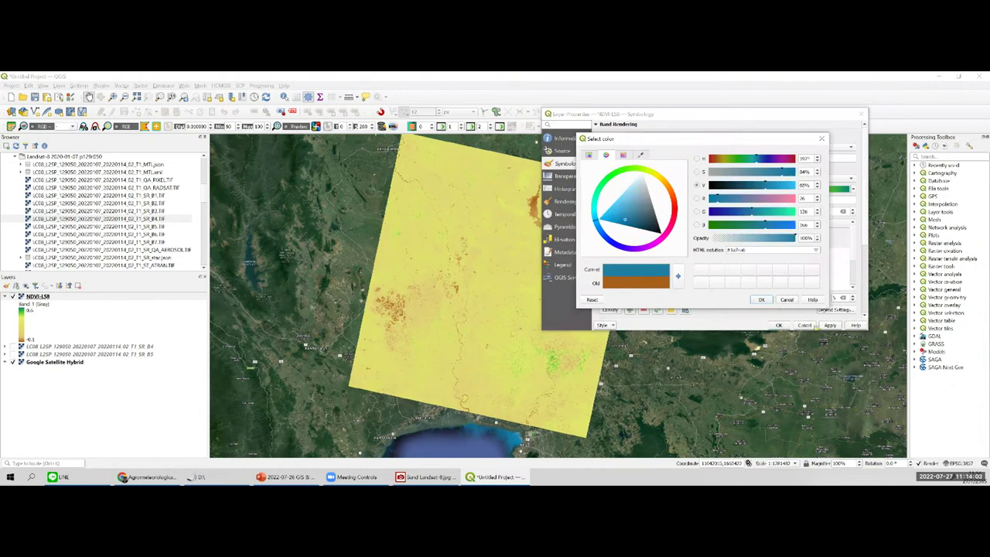
left_click(779, 325)
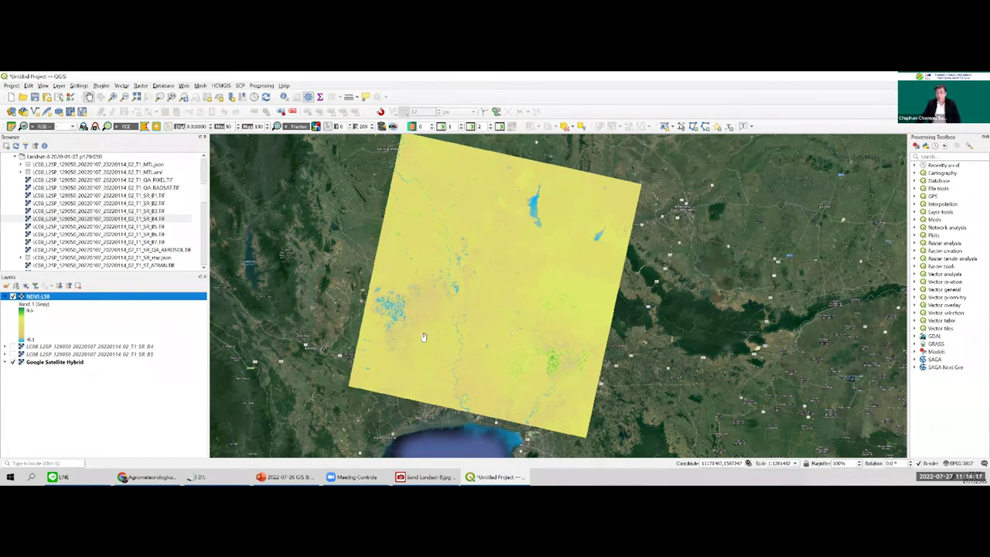
Recolour the 0 stop of the NDVI-LS8 colour ramp orange, then apply and accept the styling
scroll(426, 340, "up", 1)
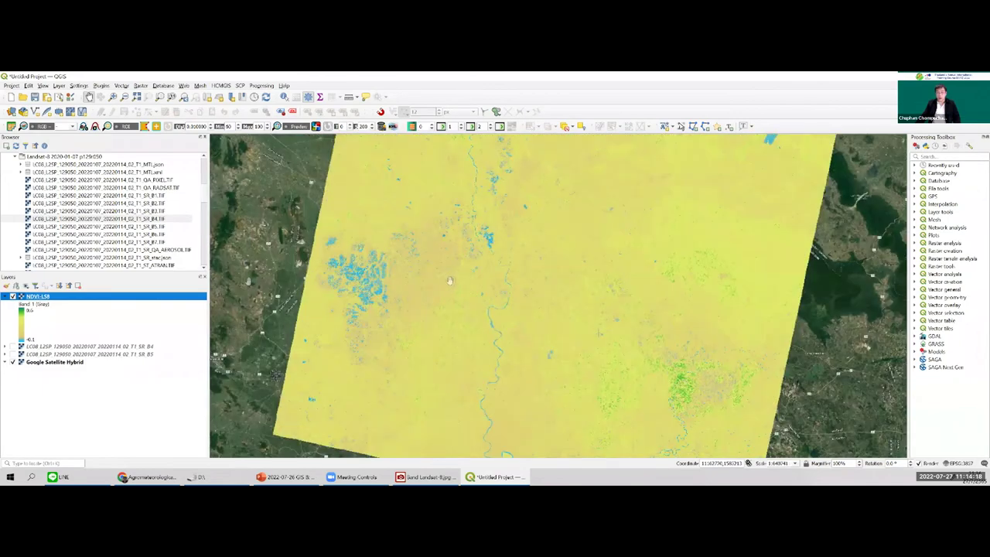
double_click(89, 301)
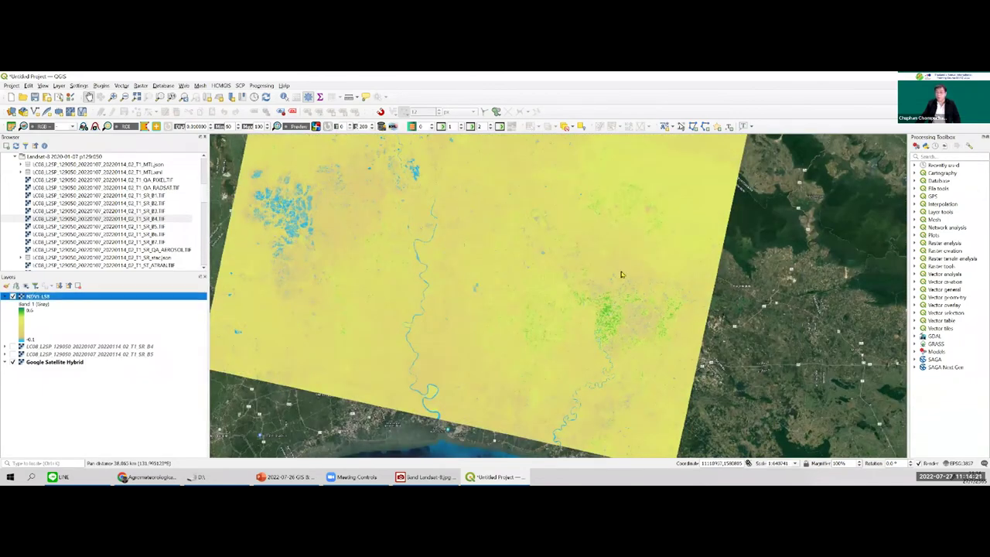
double_click(654, 258)
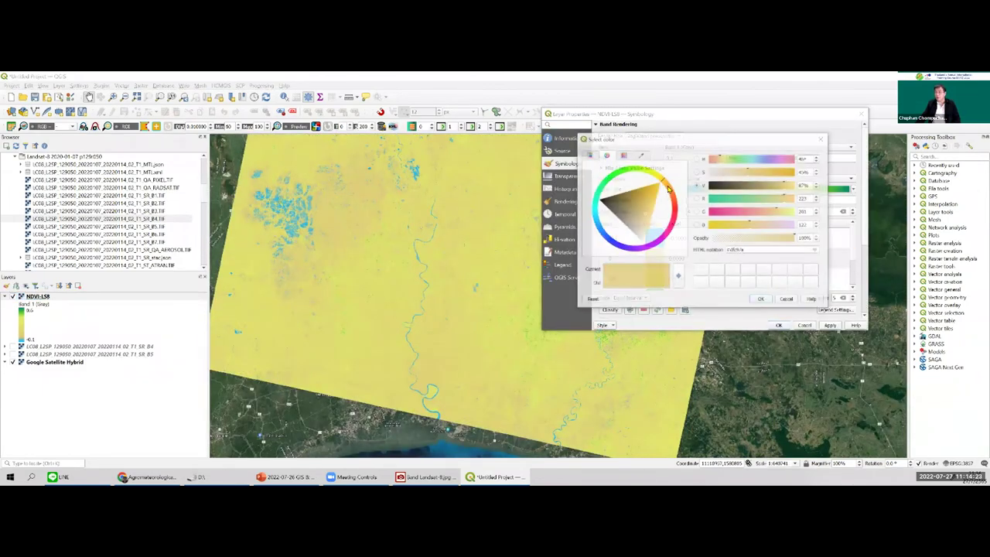
mouse_move(659, 198)
left_mouse_down()
mouse_move(656, 220)
mouse_move(668, 187)
left_mouse_up()
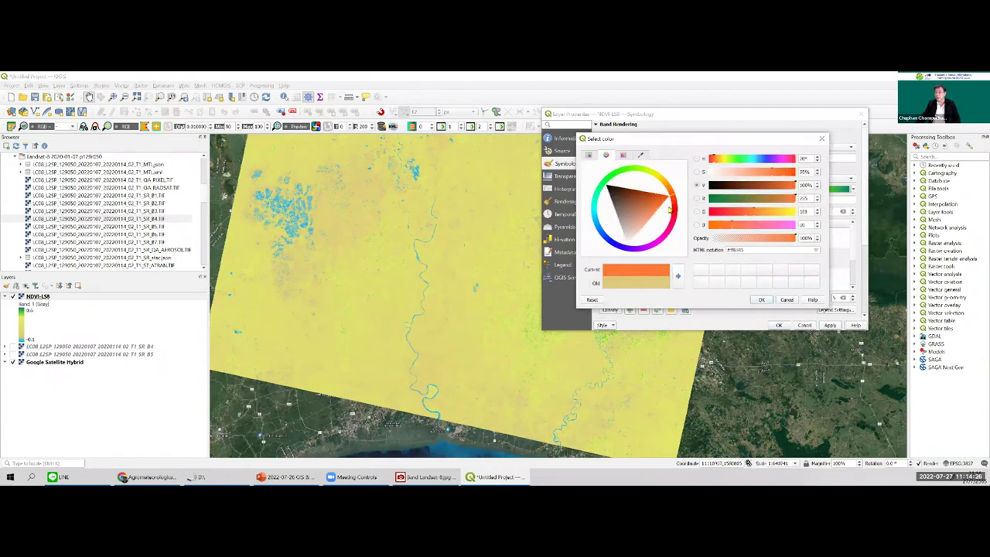
left_click(764, 299)
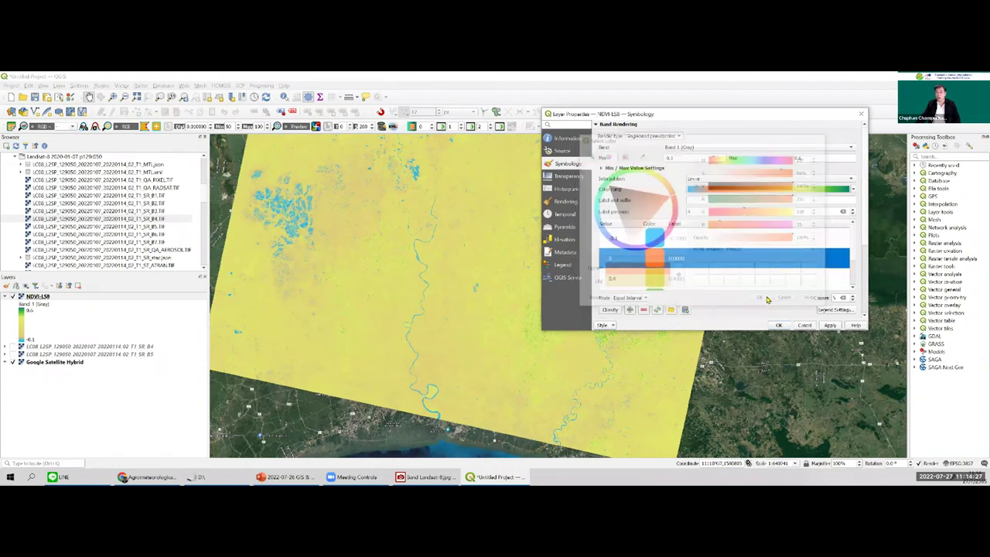
left_click(828, 326)
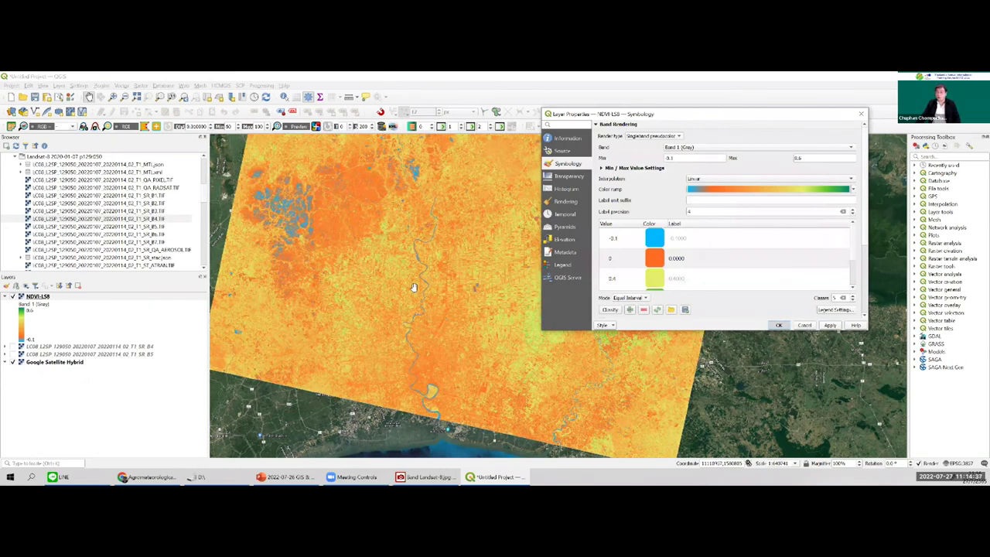
key("Return")
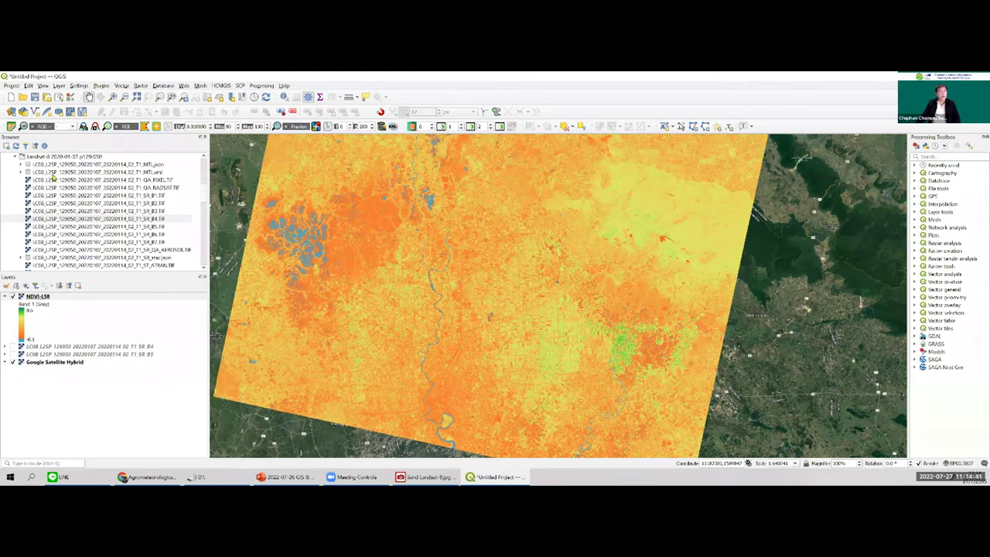
Recolour the 0.4 stop of the NDVI-LS8 colour ramp bright green and accept the styling
left_click(69, 160)
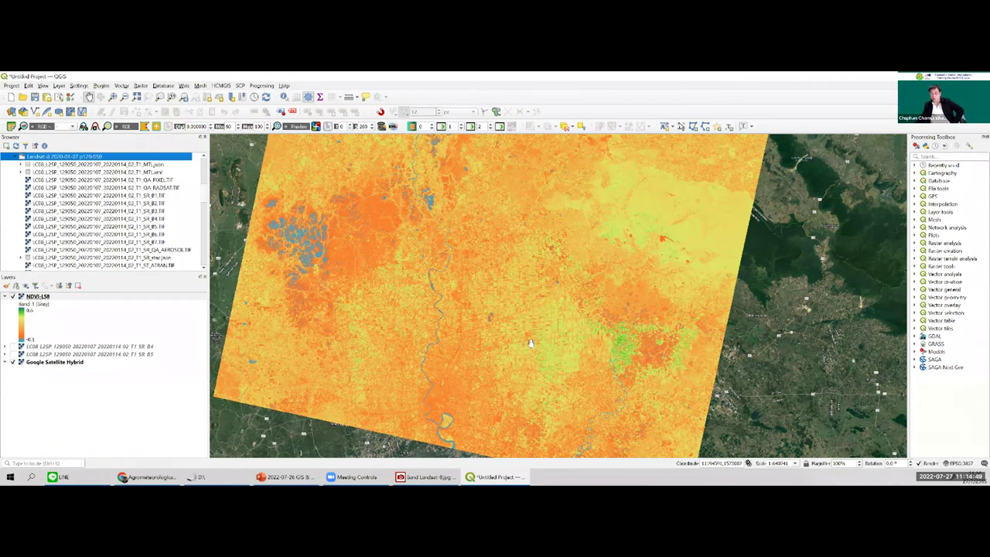
left_click(475, 320)
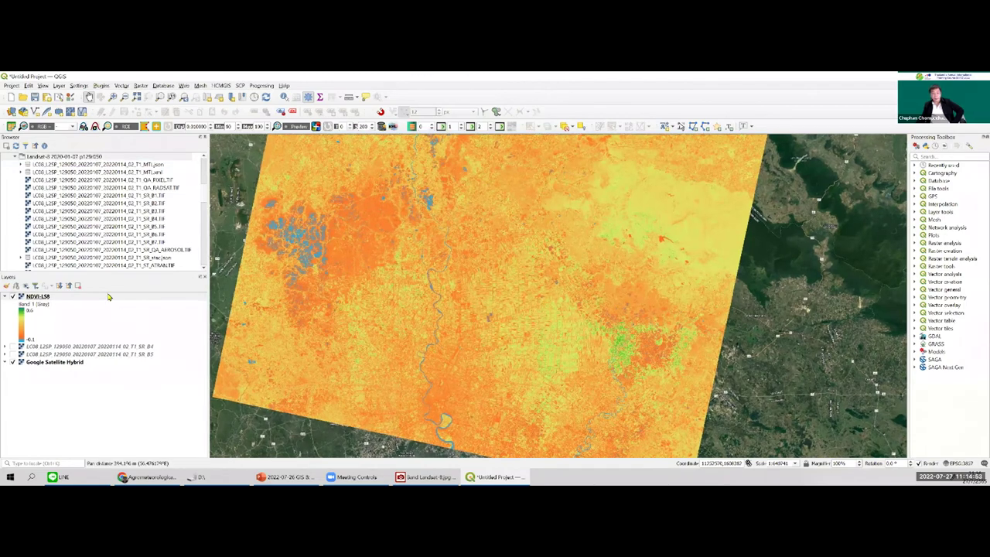
left_click_drag(532, 271, 454, 334)
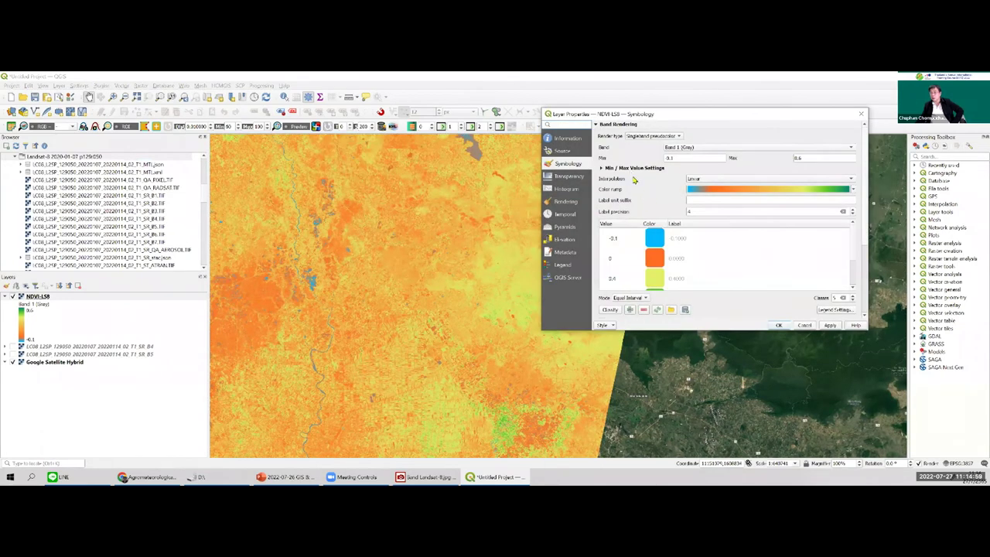
double_click(627, 277)
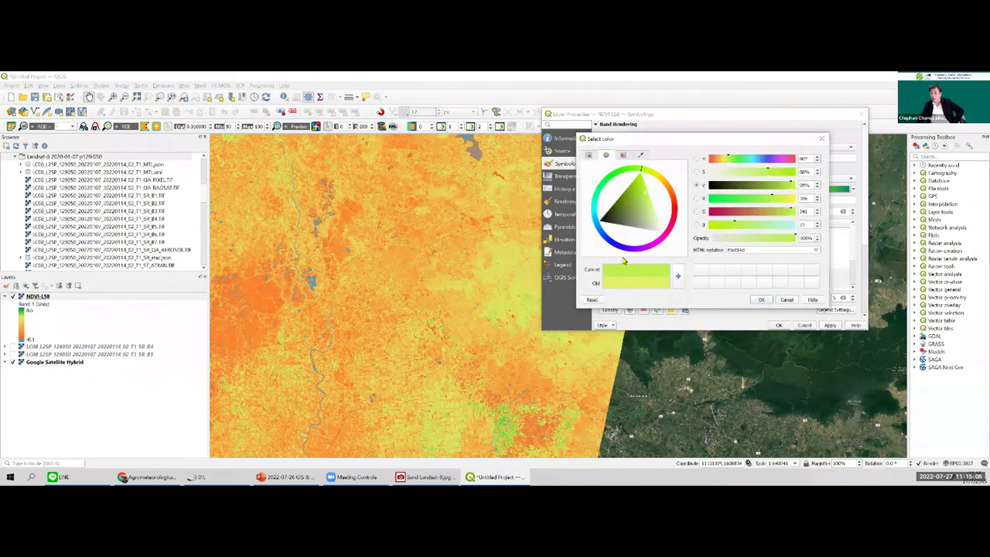
left_click(834, 326)
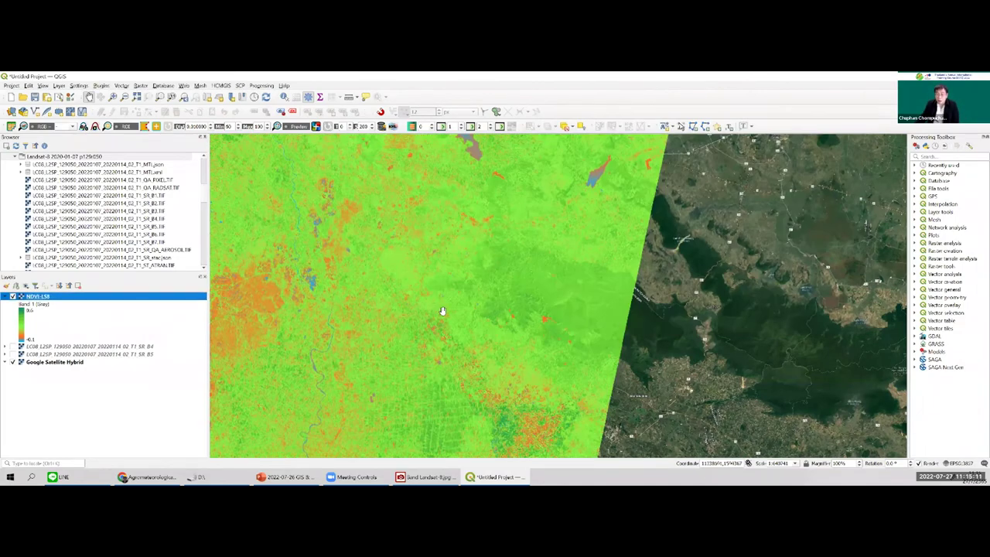
key("Return")
Examine the restyled NDVI layer across the scene and close up around the blue patches in the west
left_click(490, 195)
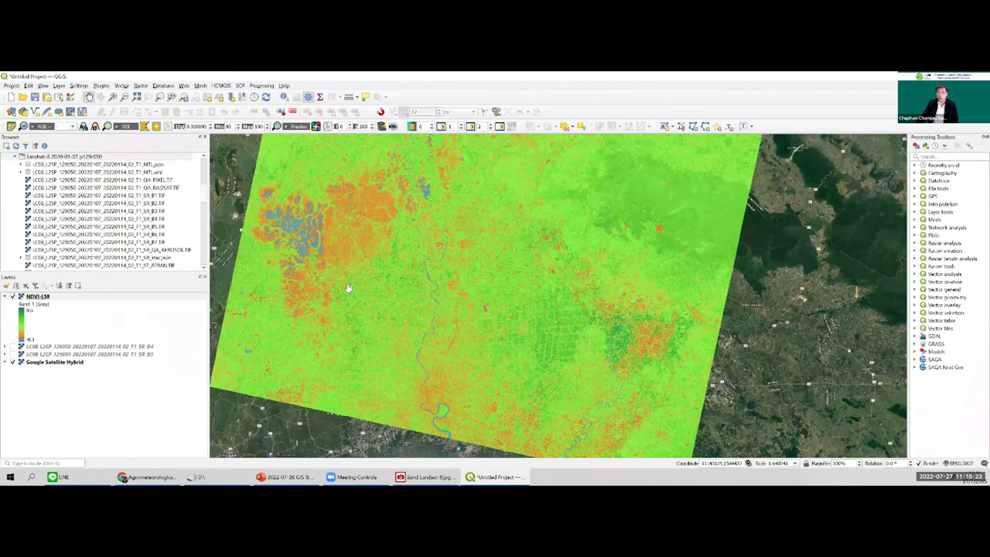
left_click_drag(348, 287, 336, 225)
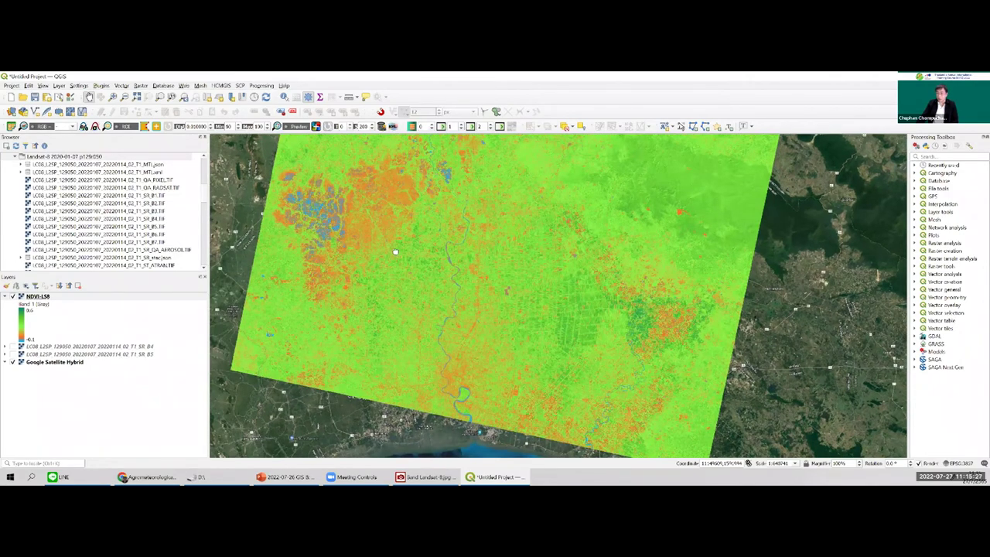
left_click_drag(394, 252, 382, 328)
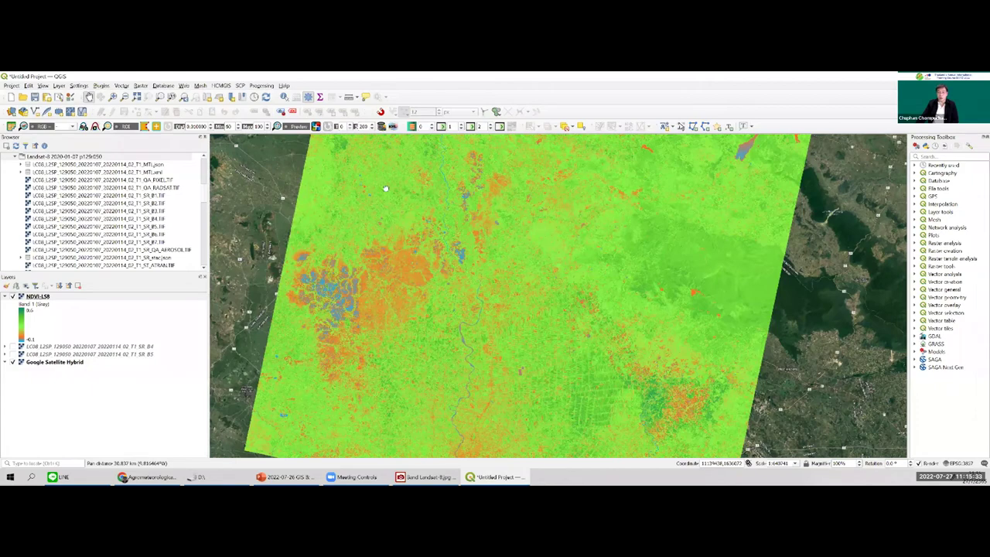
scroll(386, 205, "up", 2)
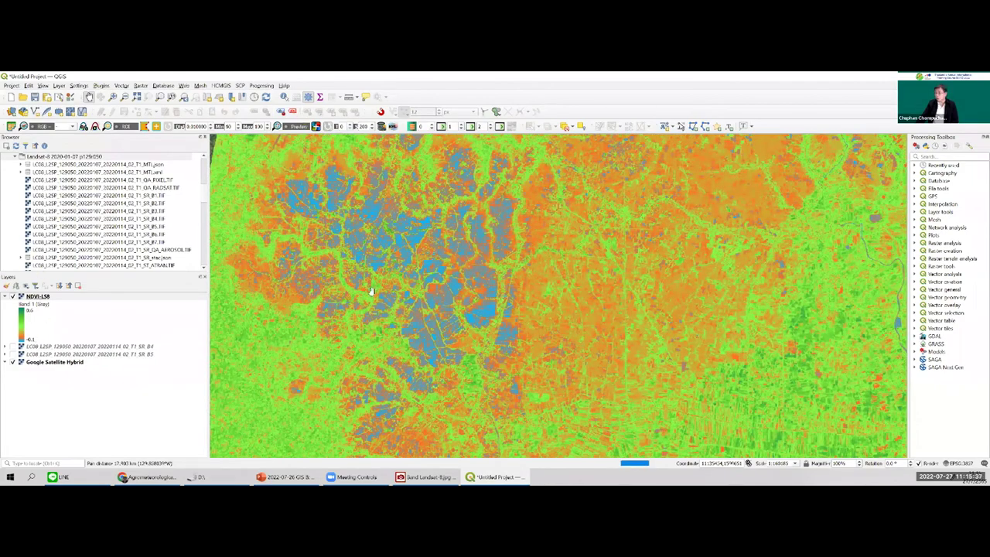
left_click_drag(418, 291, 413, 269)
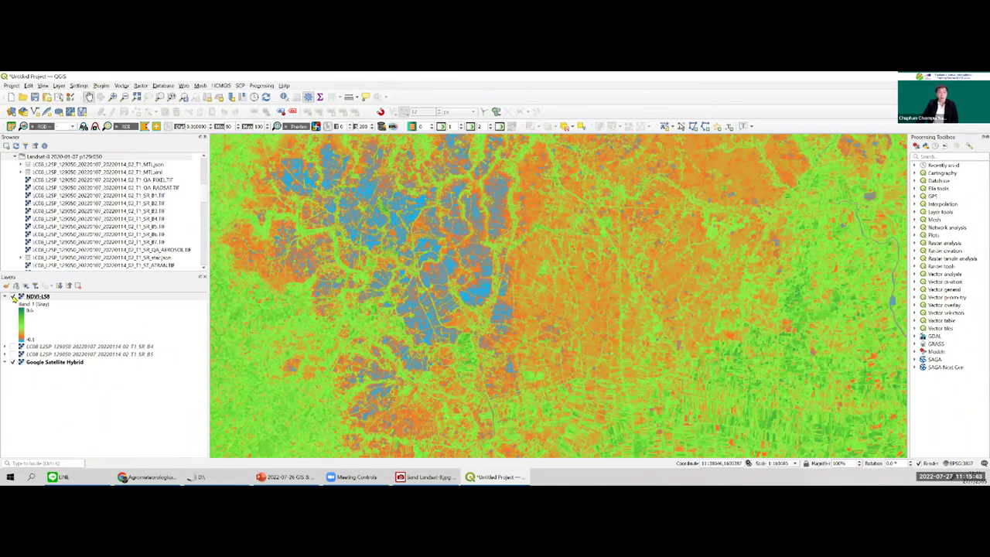
key("ctrl+alt+plus")
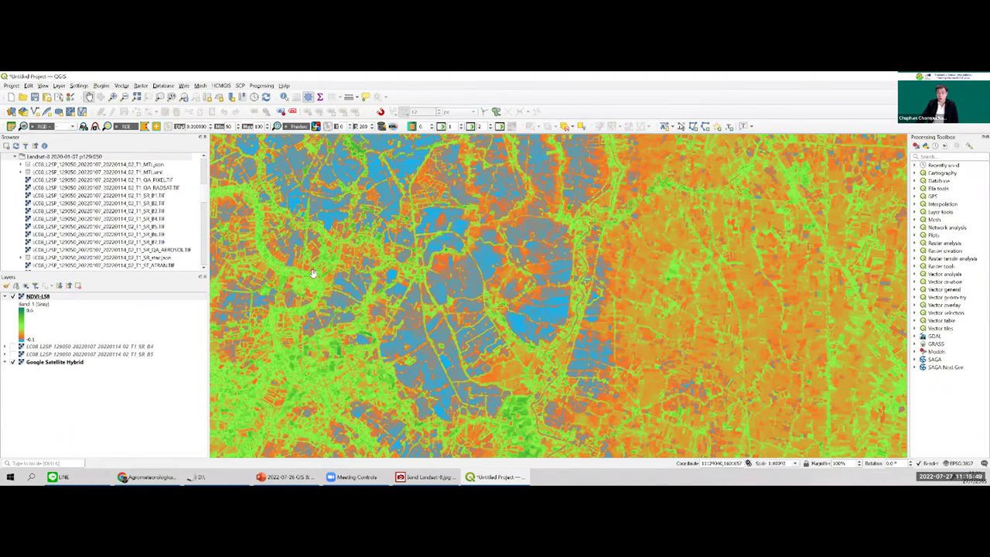
Hide the NDVI-LS8 layer and inspect the fields and ponds of the same western area on the satellite imagery
key("space")
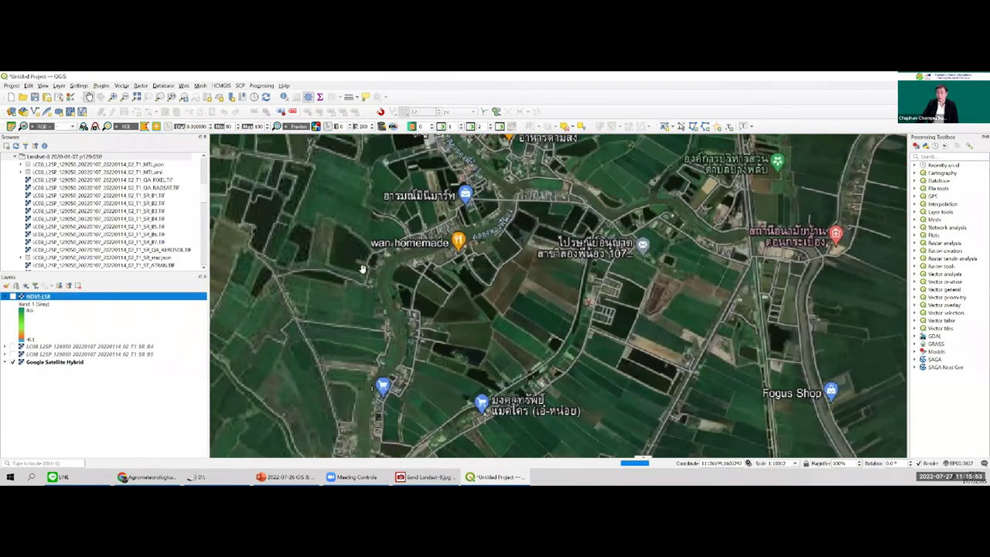
left_click_drag(364, 271, 514, 379)
scroll(549, 274, "up", 2)
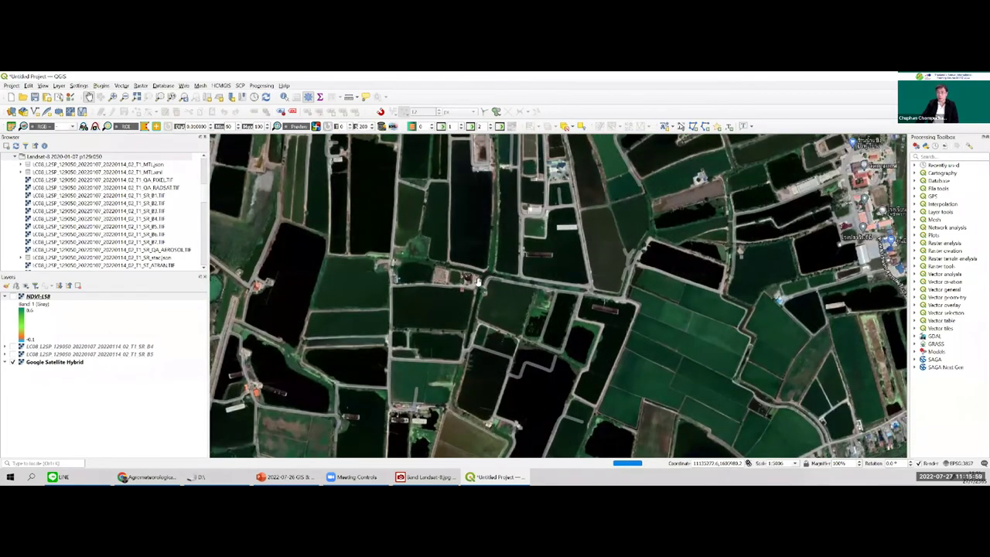
left_click_drag(477, 281, 621, 302)
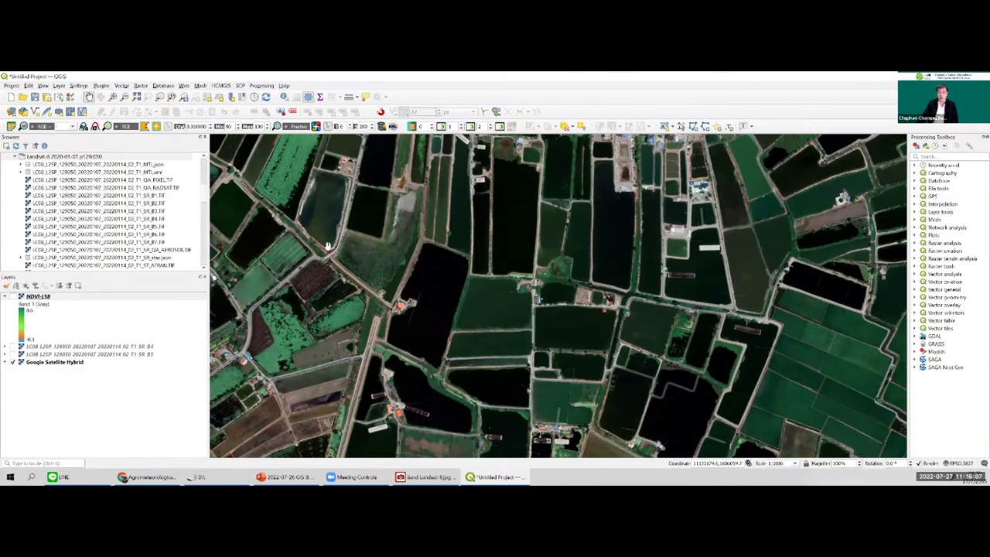
scroll(322, 245, "down", 2)
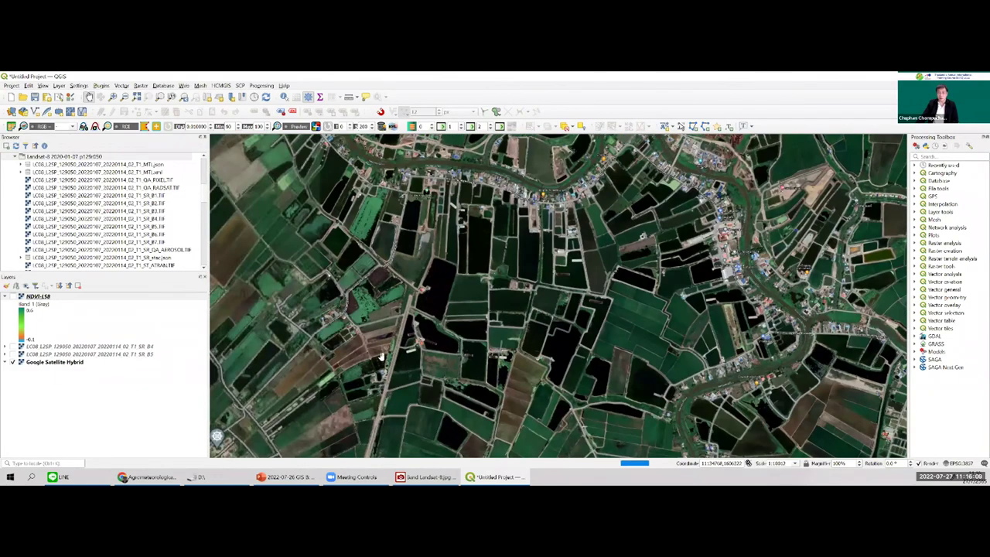
key("ctrl+minus")
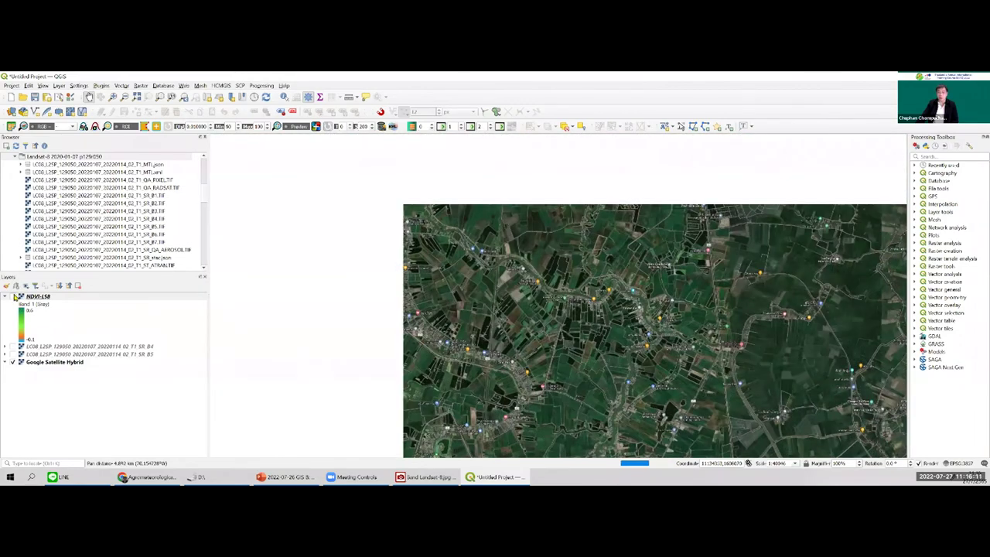
scroll(473, 314, "down", 1)
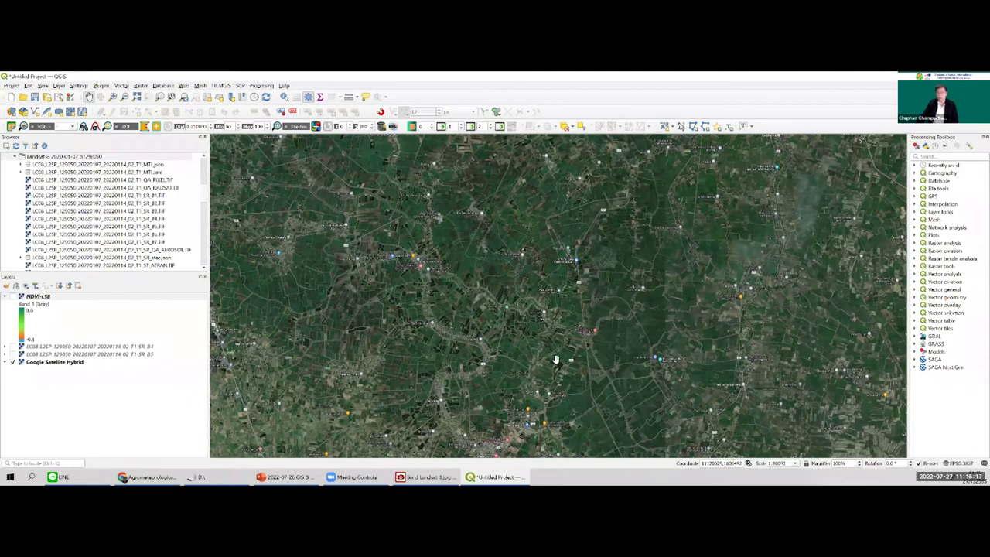
Show the NDVI-LS8 layer again and examine the western ponds and the elongated reservoir in the northeast of the scene
left_click_drag(557, 357, 556, 359)
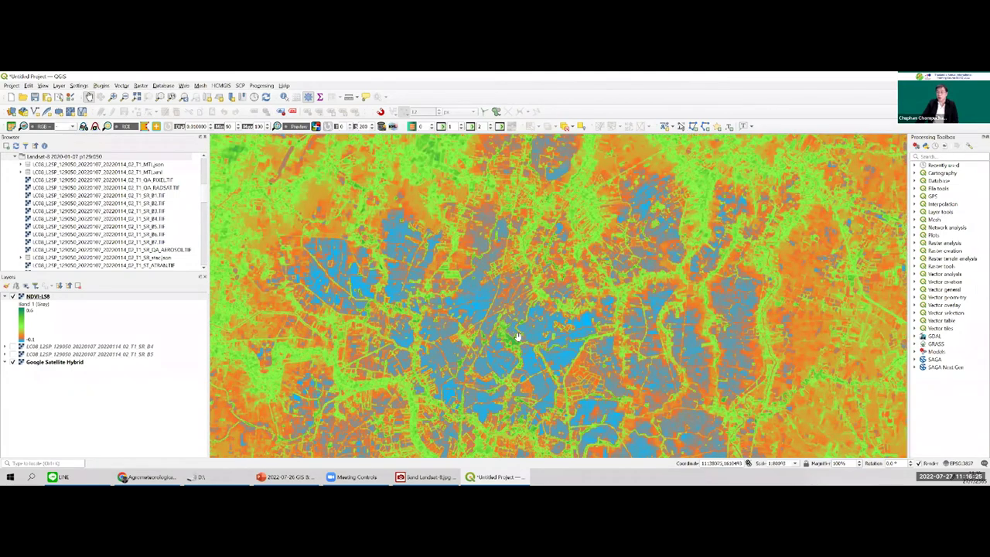
scroll(773, 323, "down", 1)
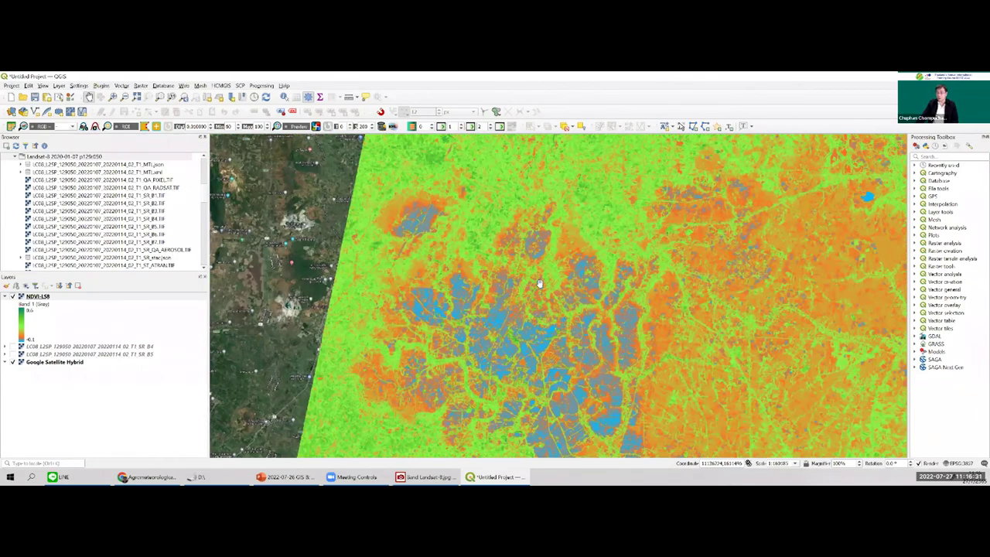
scroll(540, 284, "down", 2)
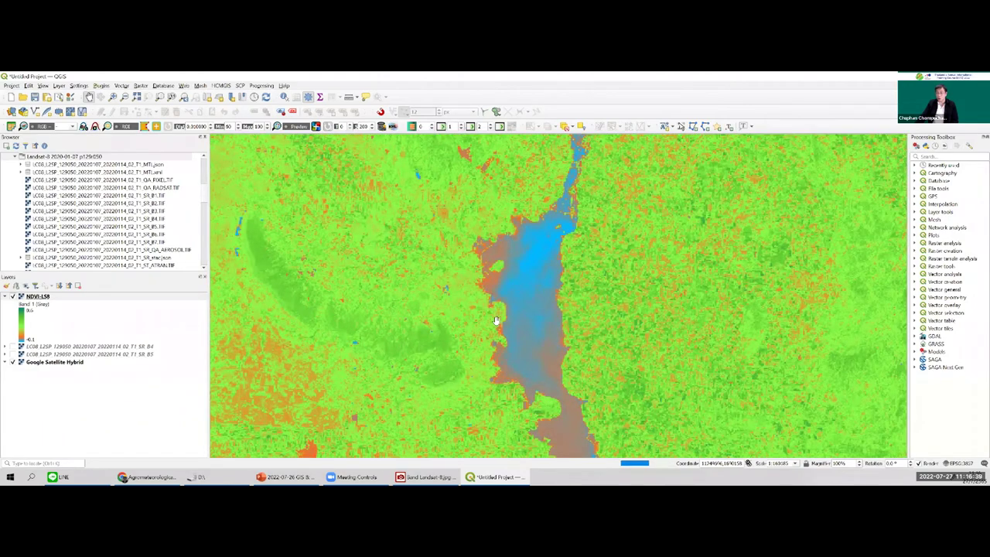
Hide the NDVI-LS8 layer and inspect the reservoir and its shoreline on the satellite imagery
left_click_drag(479, 321, 476, 340)
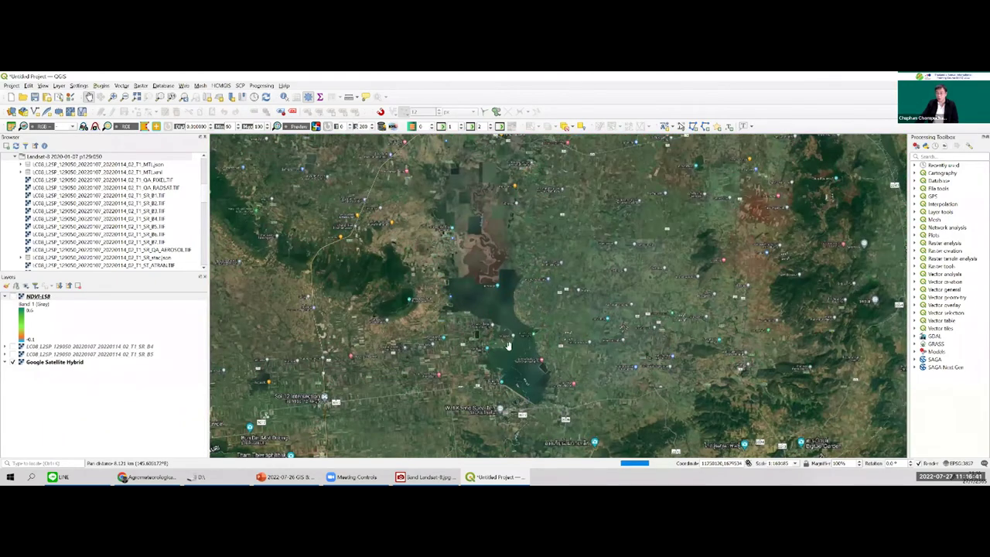
scroll(475, 340, "up", 2)
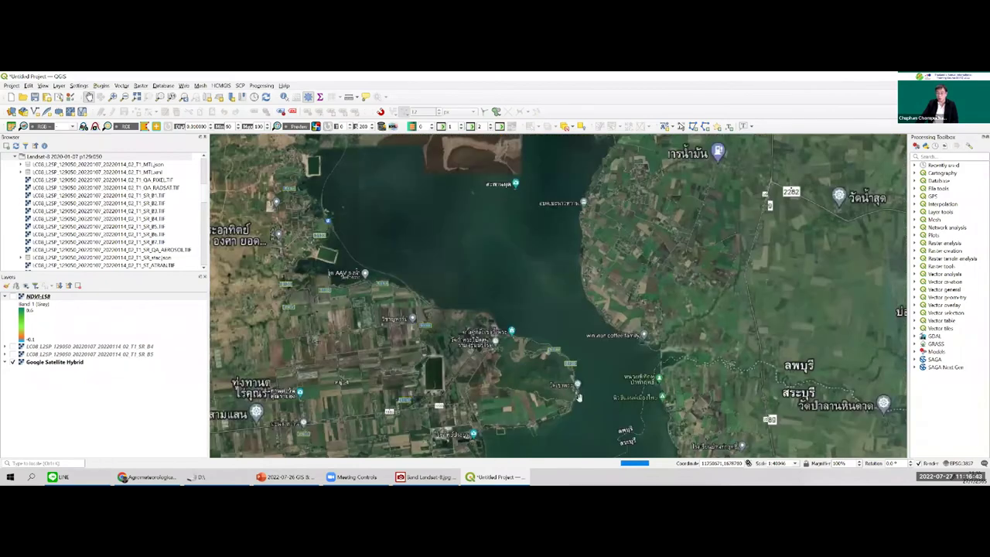
left_click_drag(676, 440, 609, 311)
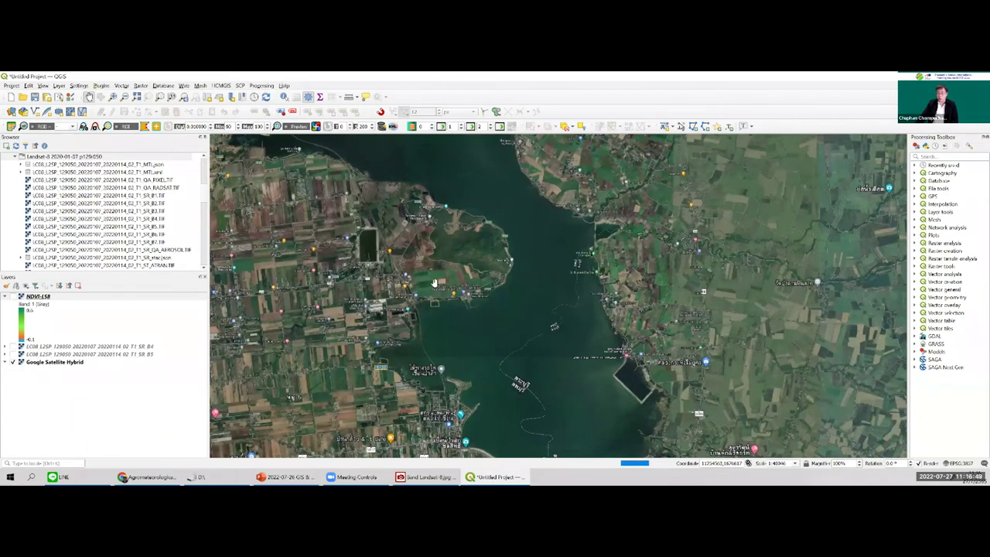
left_click_drag(434, 285, 437, 280)
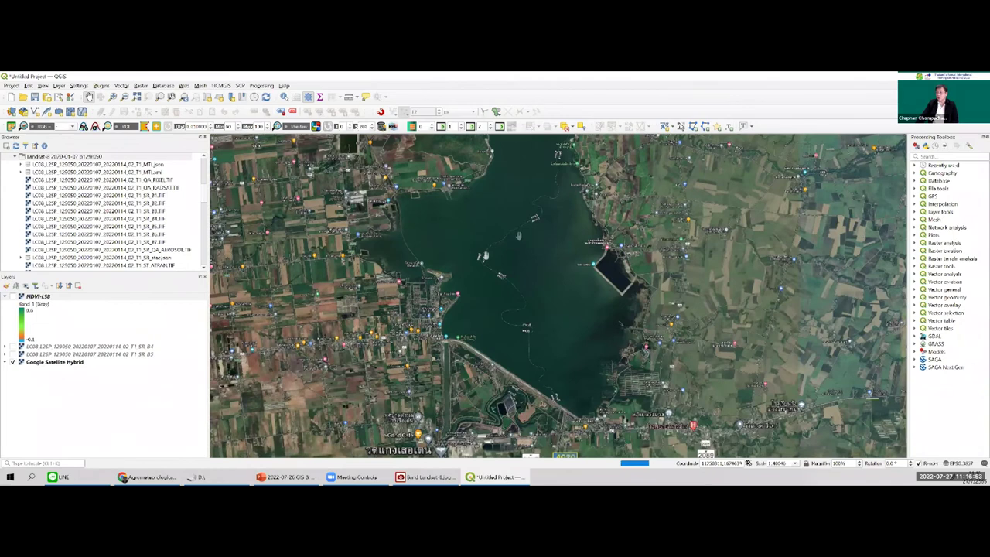
Show the NDVI-LS8 layer again and examine the large orange area and blue patches southwest of the reservoir
left_click(12, 299)
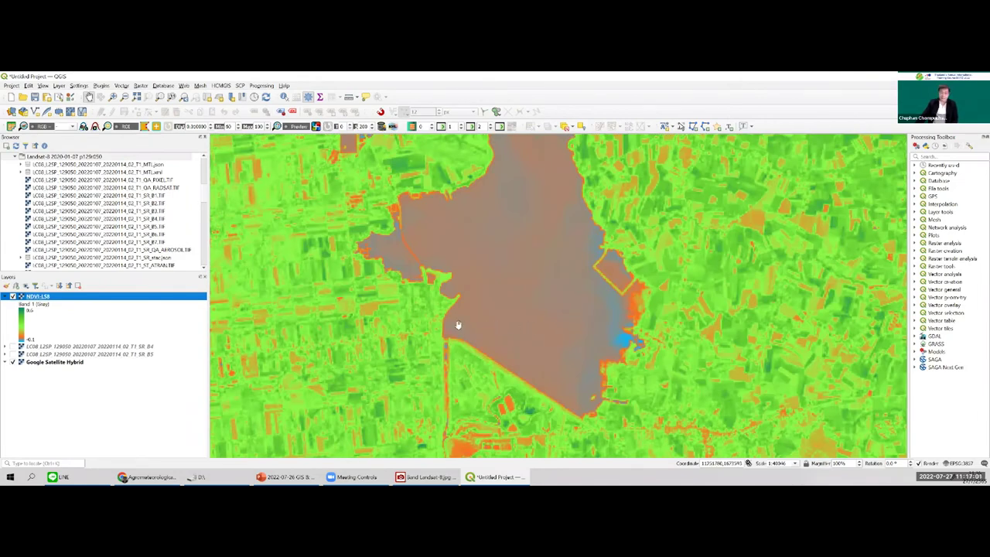
scroll(281, 390, "down", 1)
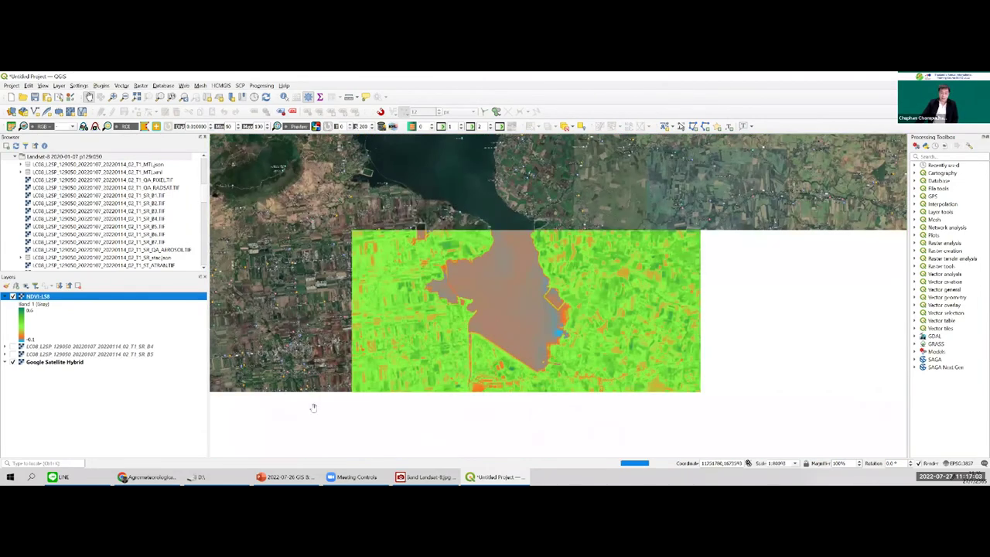
scroll(283, 427, "down", 1)
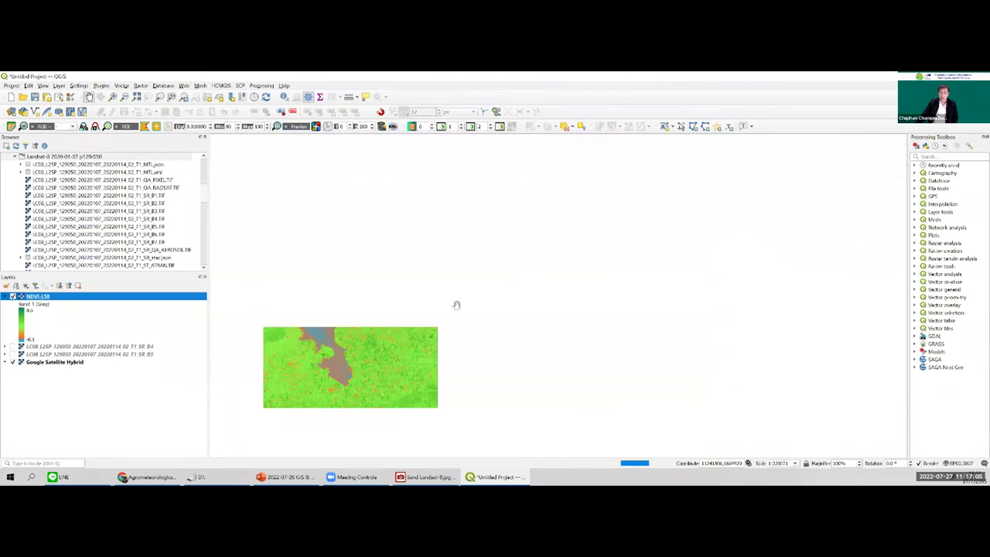
left_click_drag(456, 305, 409, 353)
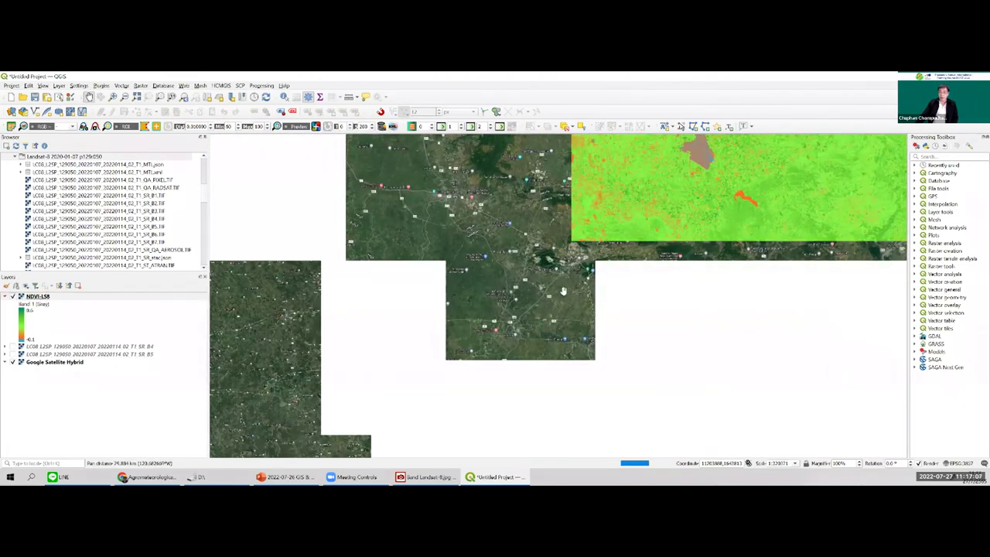
left_click_drag(630, 163, 468, 304)
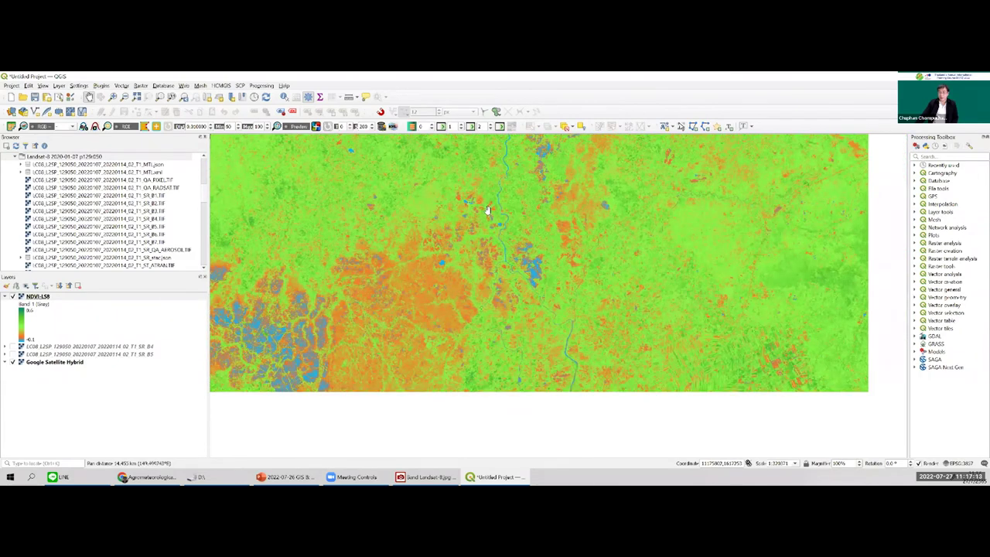
left_click_drag(495, 254, 501, 275)
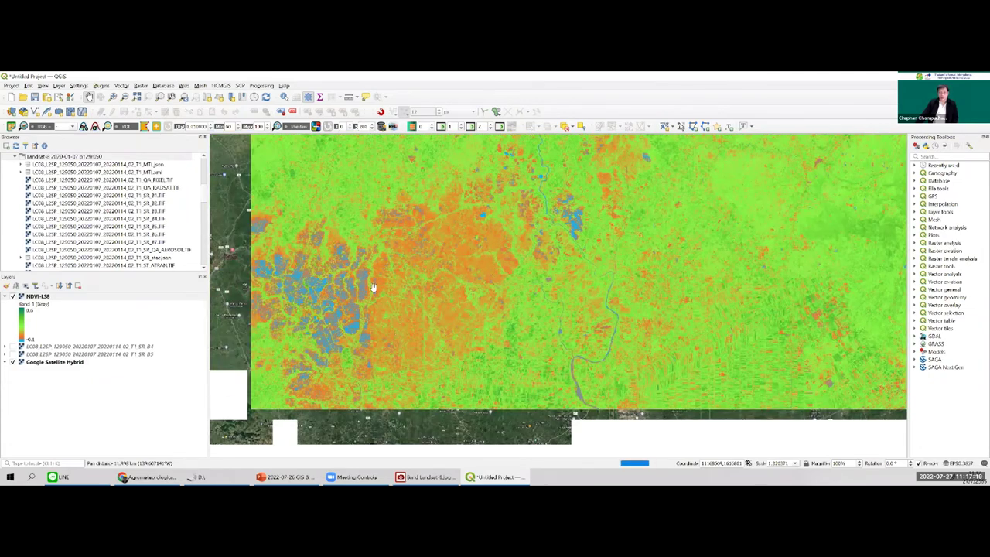
key("ctrl+alt+plus")
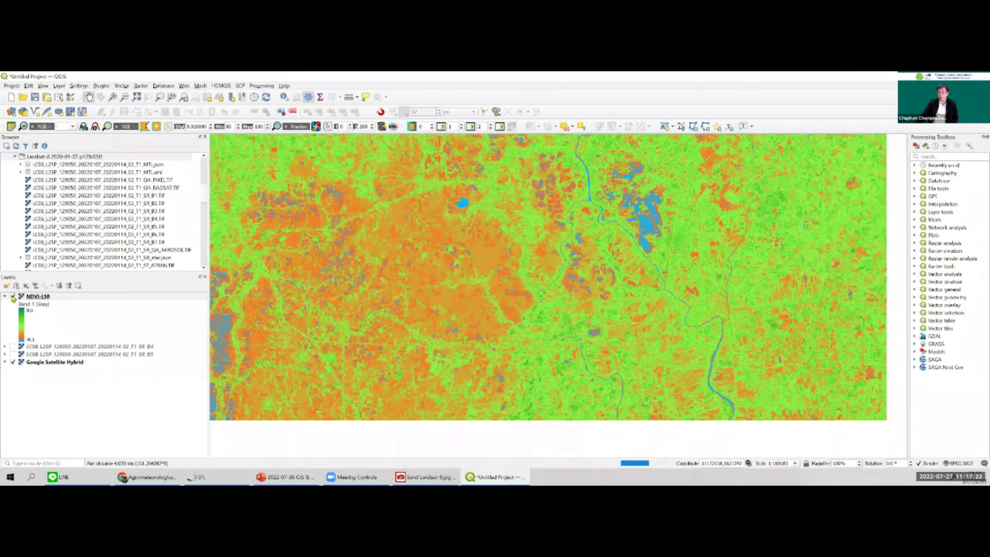
Toggle the NDVI-LS8 layer off and on to compare the orange area with the satellite imagery, and examine its western part
left_click(13, 297)
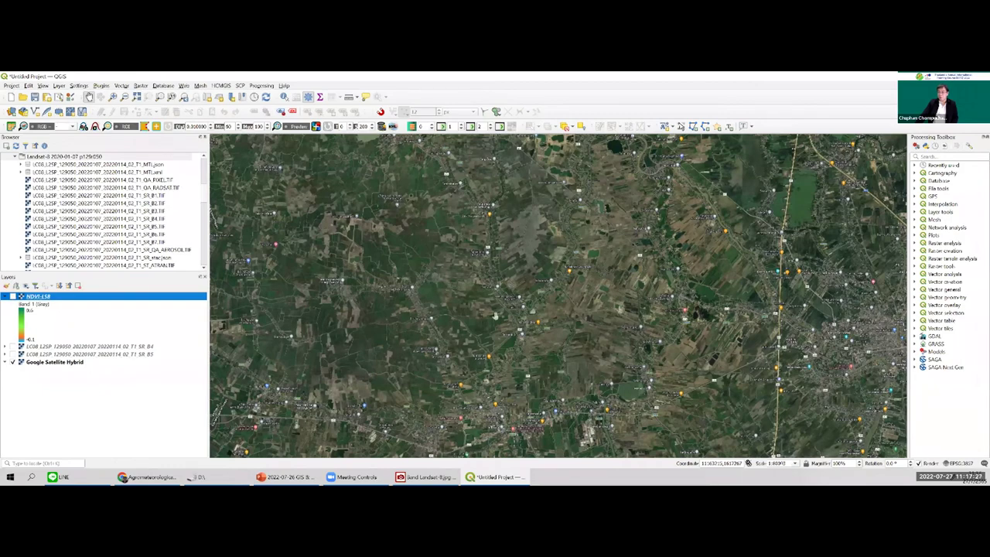
key("space")
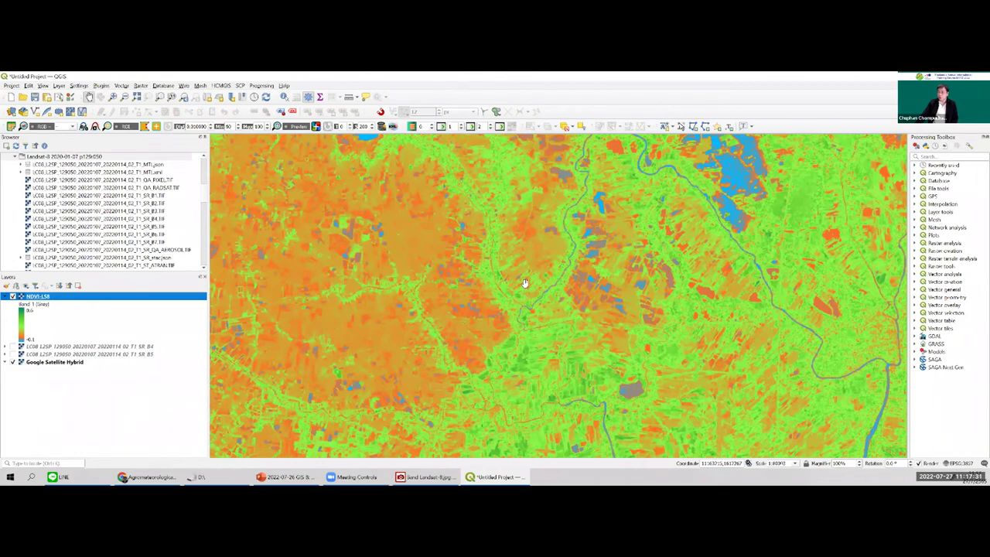
key("space")
left_click_drag(658, 250, 749, 251)
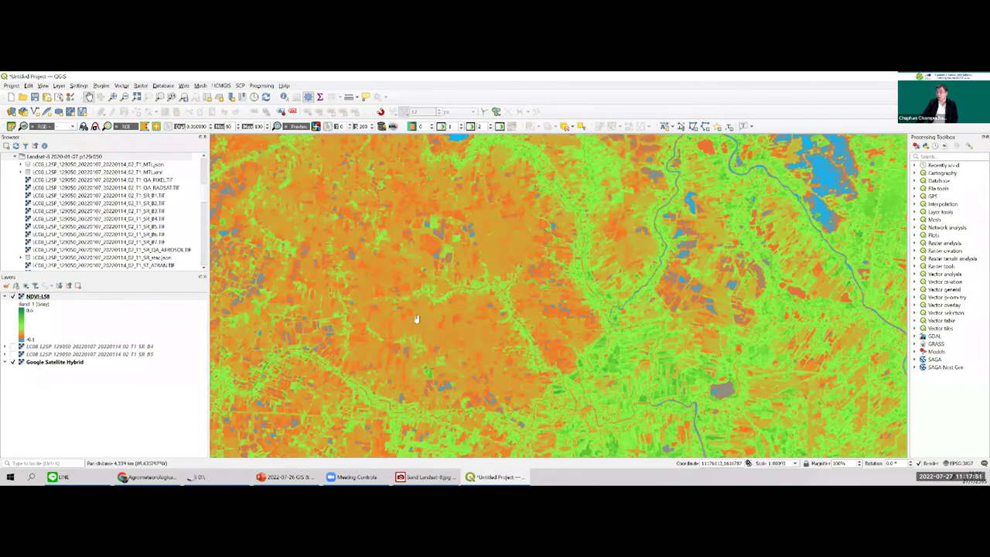
left_click_drag(417, 321, 584, 381)
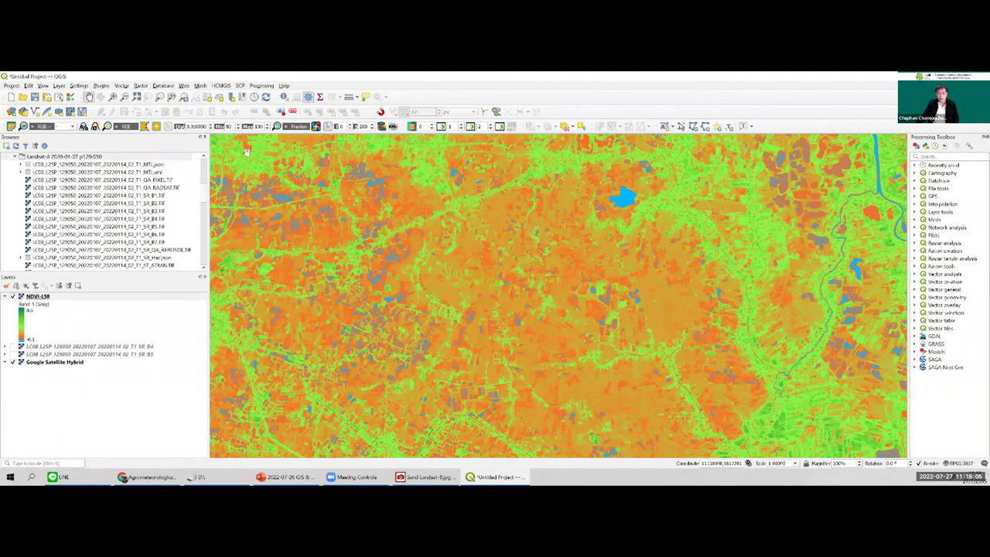
Identify the NDVI-LS8 pixel values at many points across the orange area around the small bright blue pond
key("ctrl+shift+i")
left_click(452, 293)
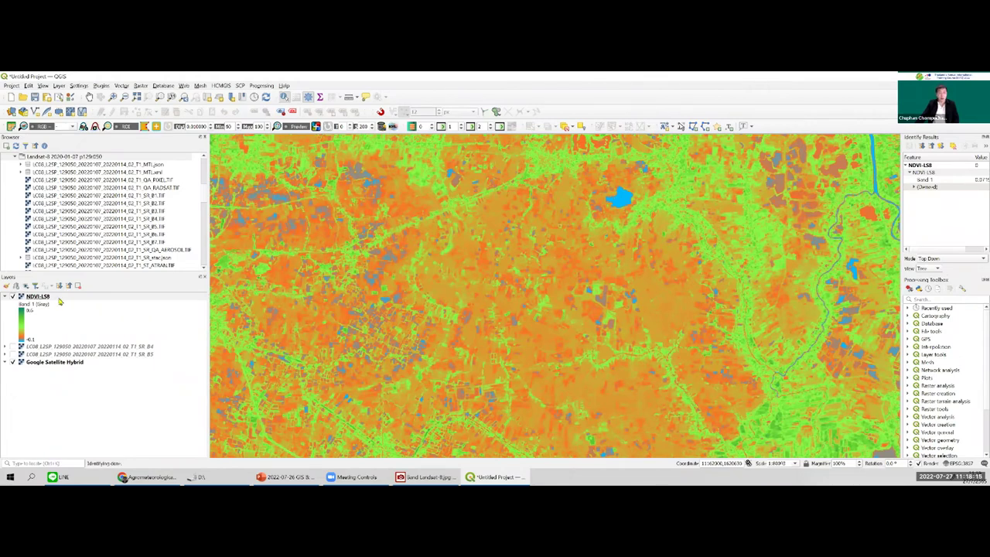
left_click(515, 306)
left_click(423, 338)
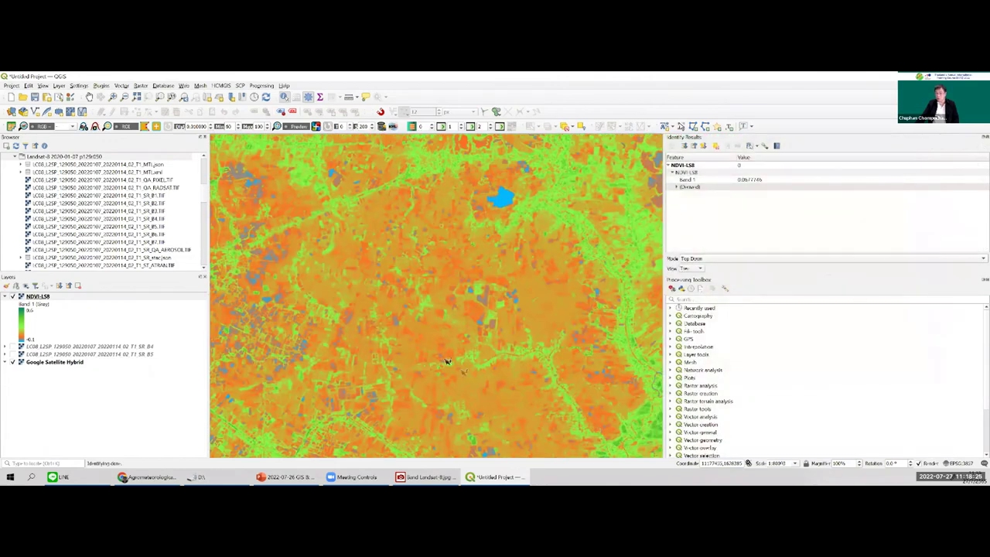
left_click(466, 387)
left_click(465, 387)
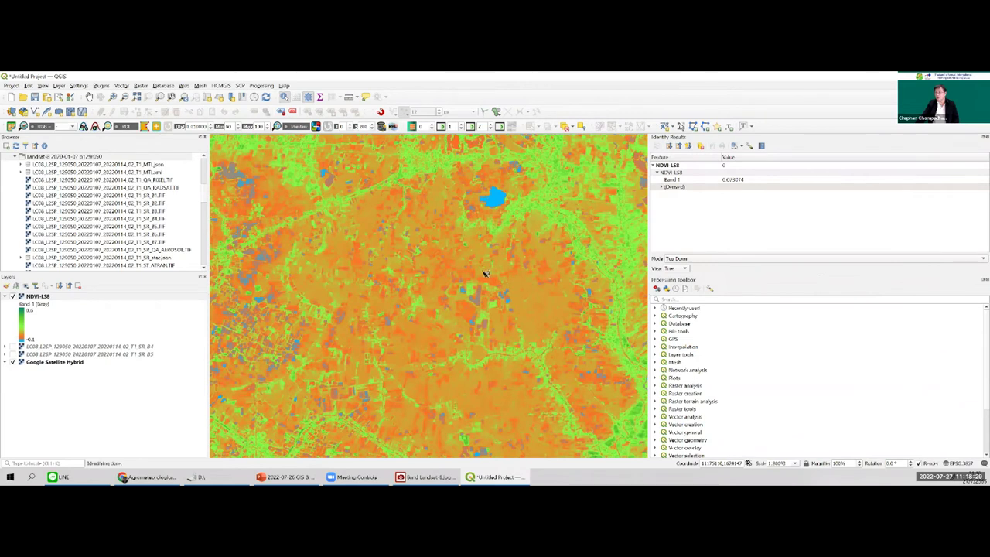
left_click(326, 262)
left_click(372, 215)
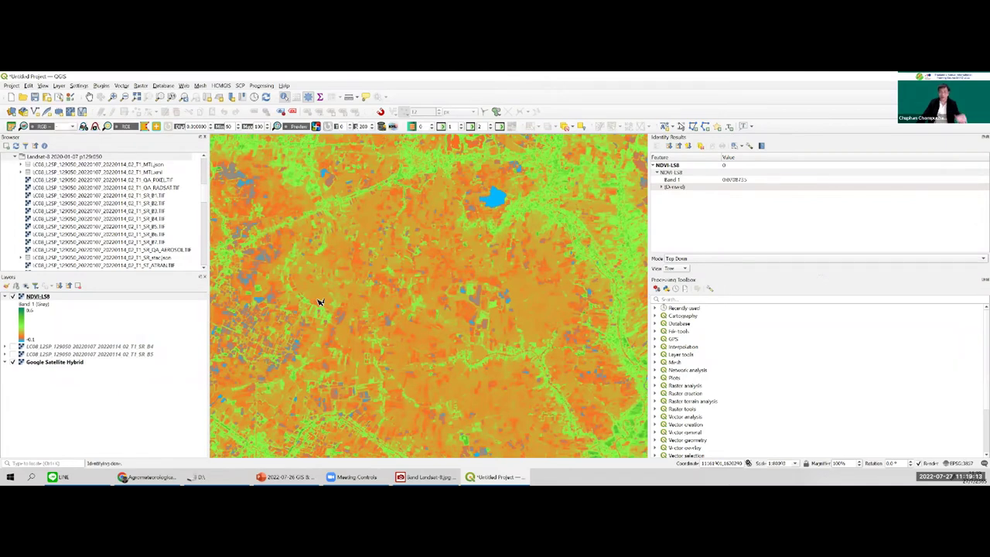
left_click(427, 339)
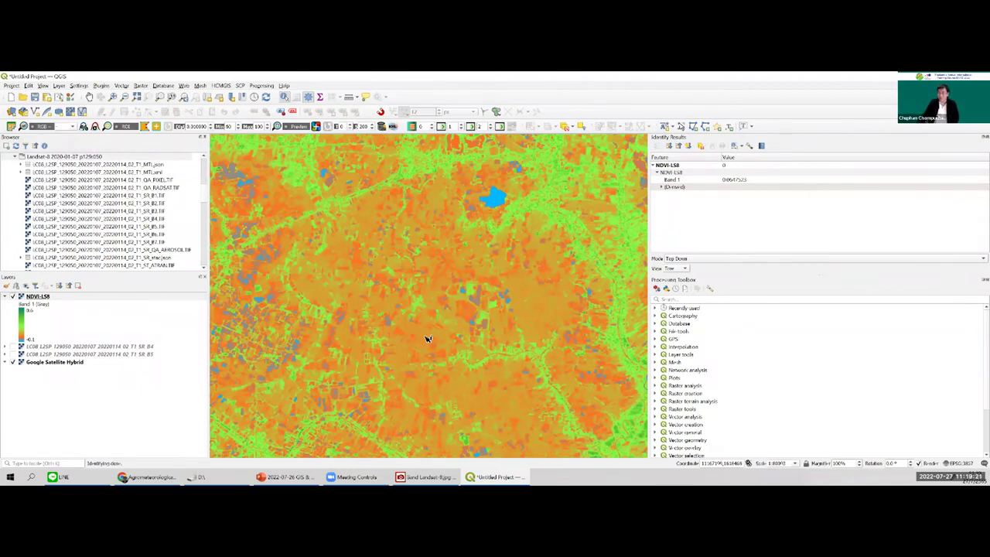
left_click(401, 352)
left_click(403, 355)
left_click(458, 383)
left_click(540, 302)
left_click(422, 334)
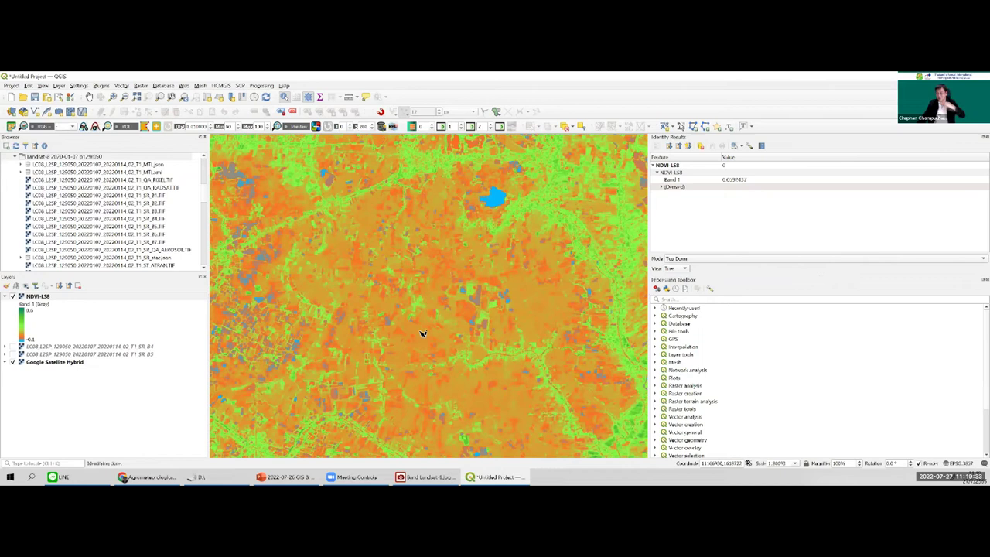
left_click(321, 293)
left_click(322, 294)
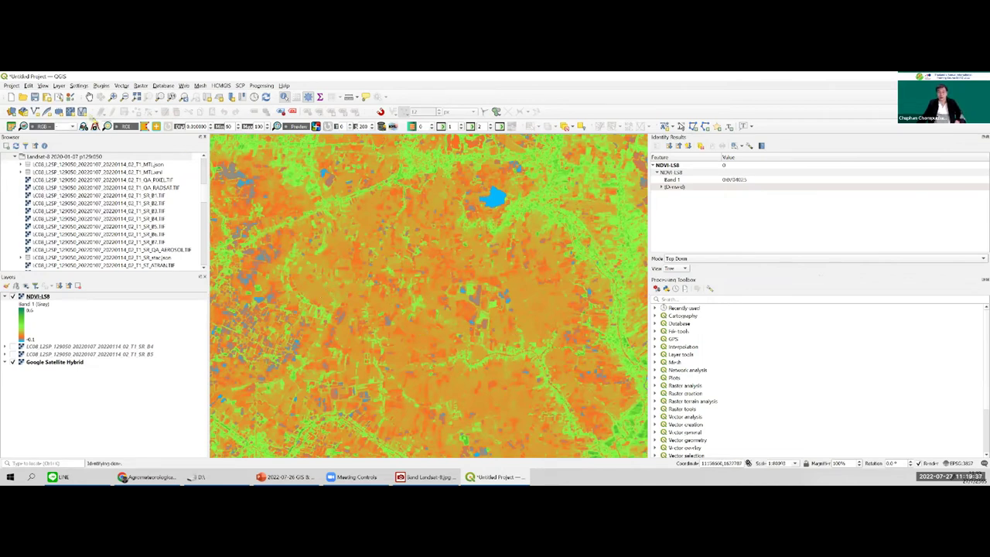
Identify the NDVI-LS8 pixel values at several points in the dark green fields west of the winding river, southeast of the orange area
left_click(87, 98)
left_click_drag(283, 224, 270, 221)
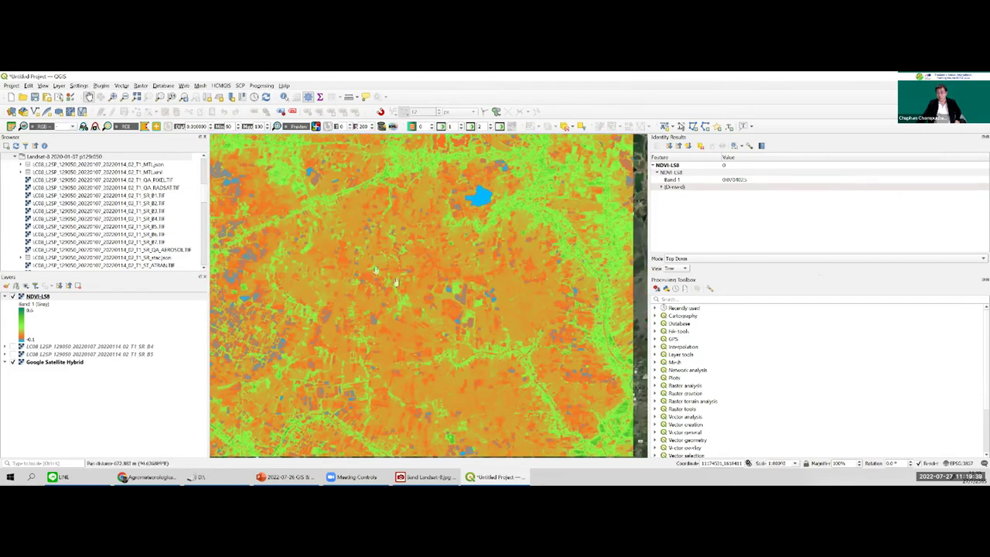
left_click_drag(445, 310, 261, 250)
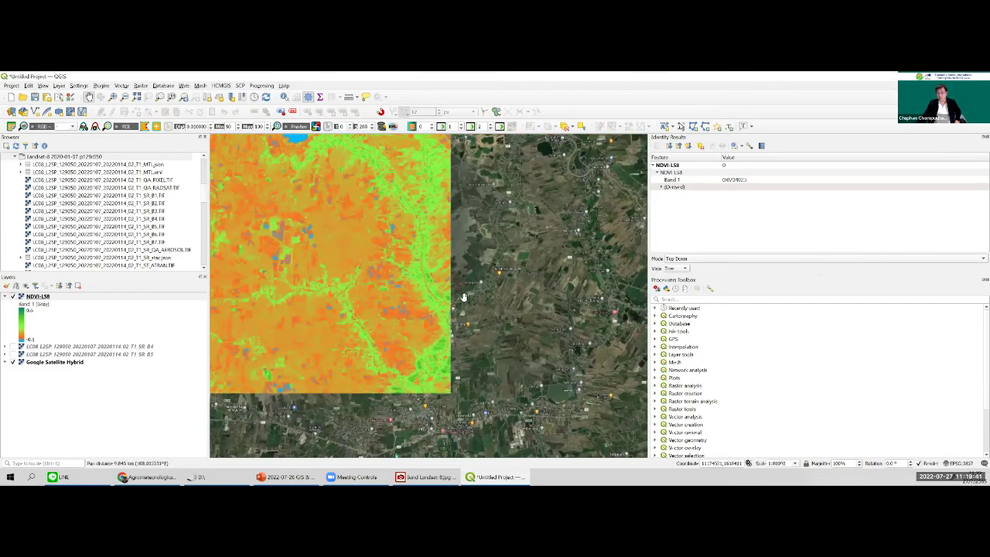
scroll(464, 296, "up", 2)
left_click_drag(440, 364, 429, 311)
scroll(332, 353, "up", 2)
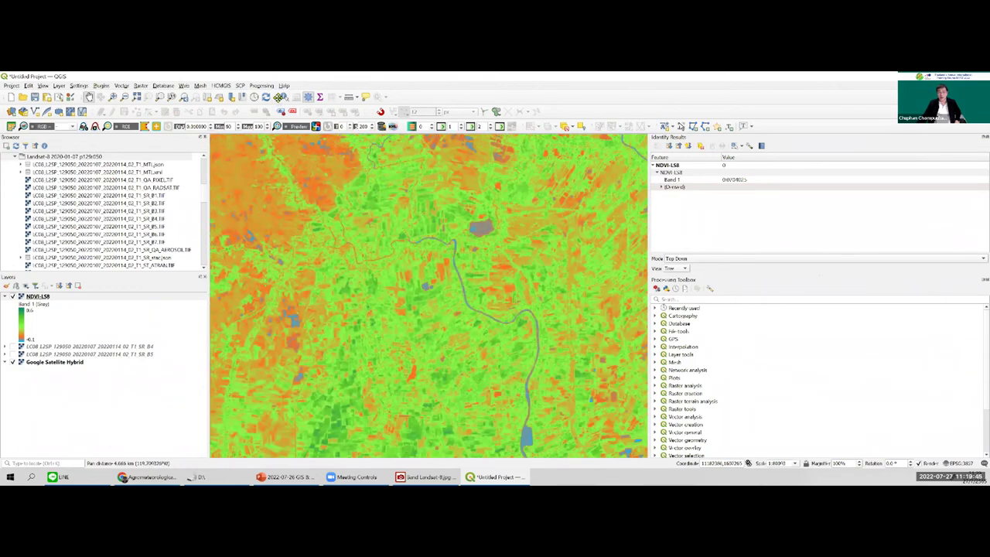
left_click(279, 98)
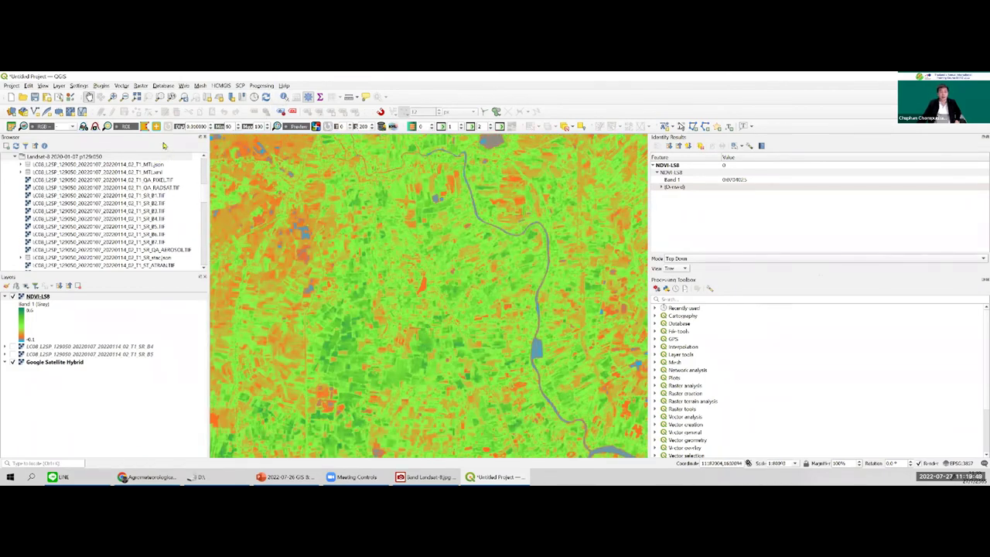
left_click_drag(244, 259, 192, 245)
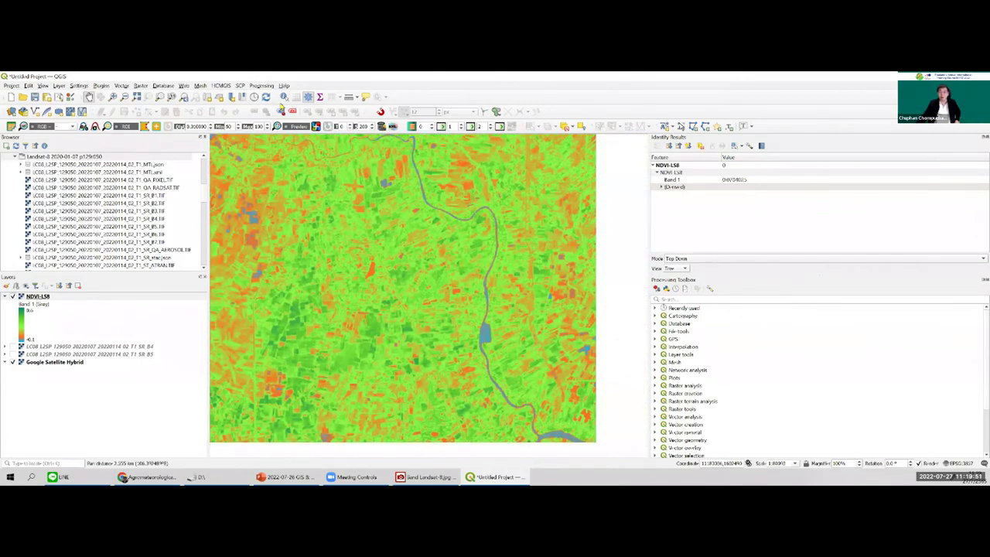
left_click(283, 98)
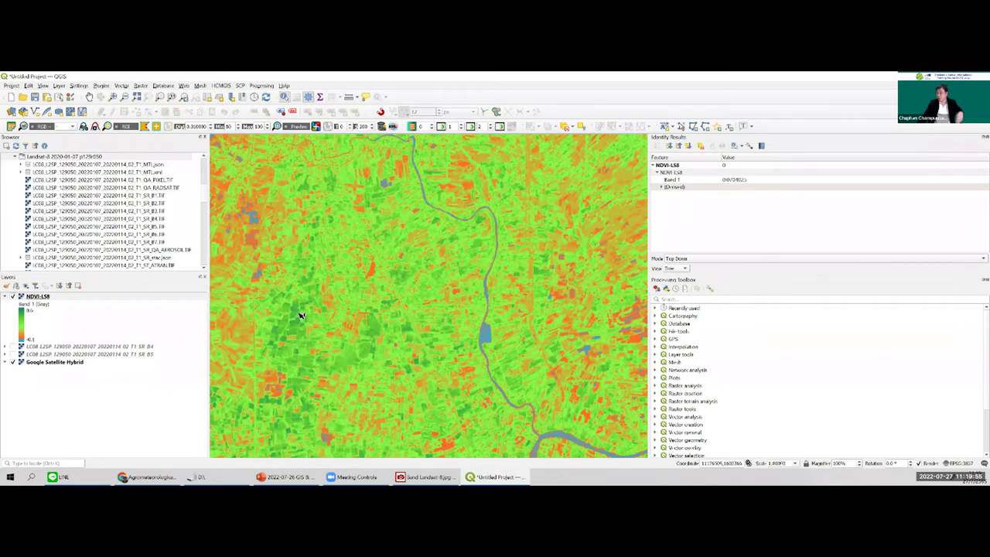
left_click(364, 352)
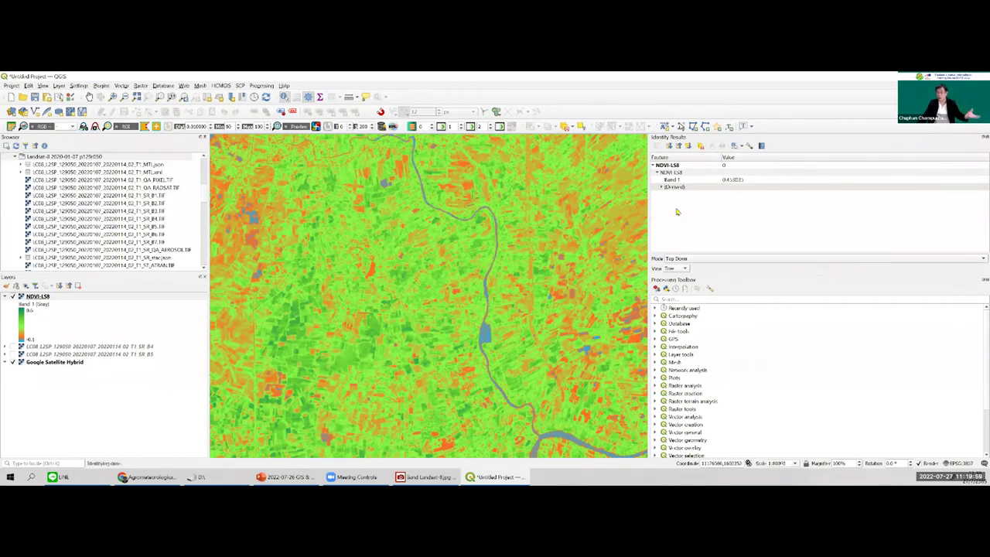
left_click(360, 290)
left_click(299, 309)
left_click(298, 422)
left_click(294, 413)
left_click(284, 356)
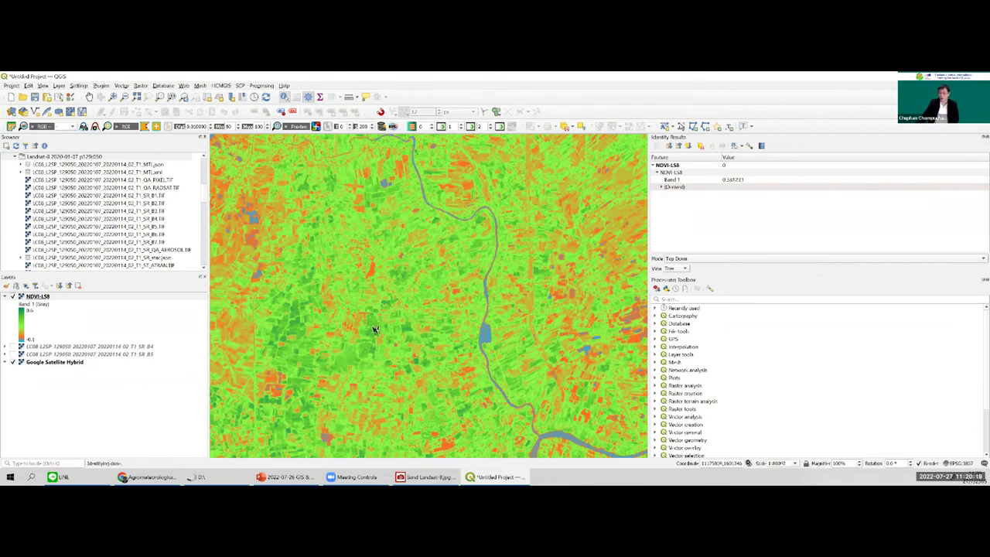
Examine the NDVI-LS8 layer southward along the river to the orange urban area above the large river loop
left_click(89, 99)
scroll(378, 316, "down", 1)
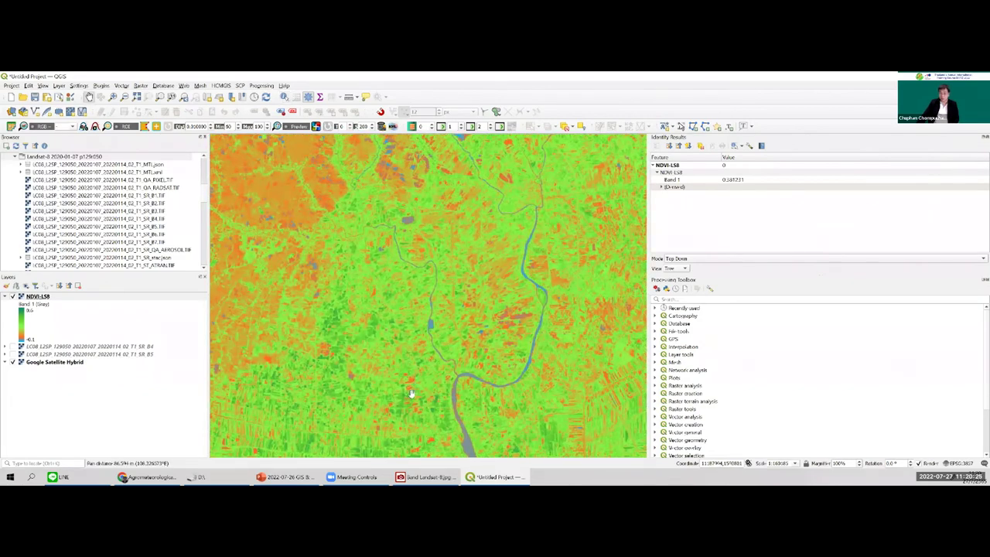
left_click_drag(410, 394, 356, 245)
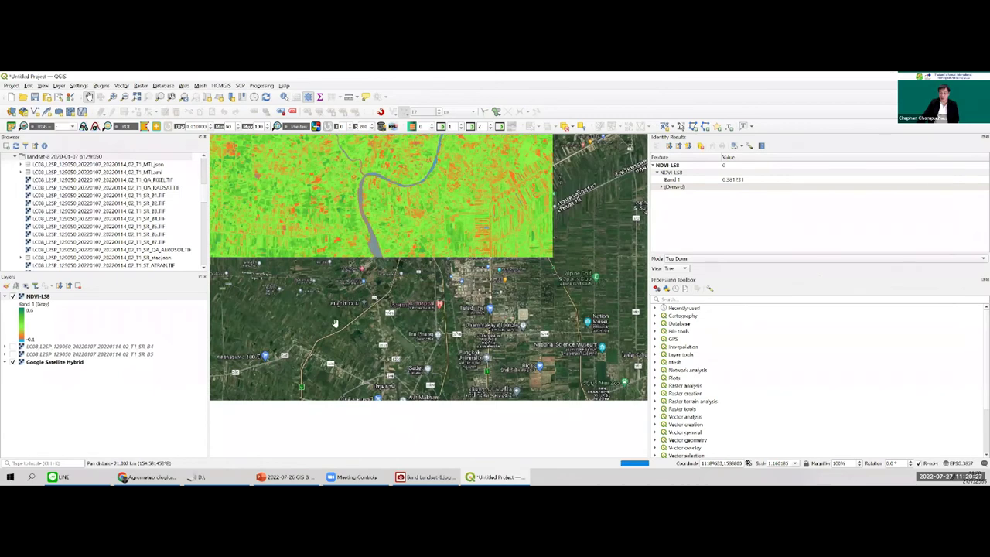
left_click_drag(343, 281, 372, 365)
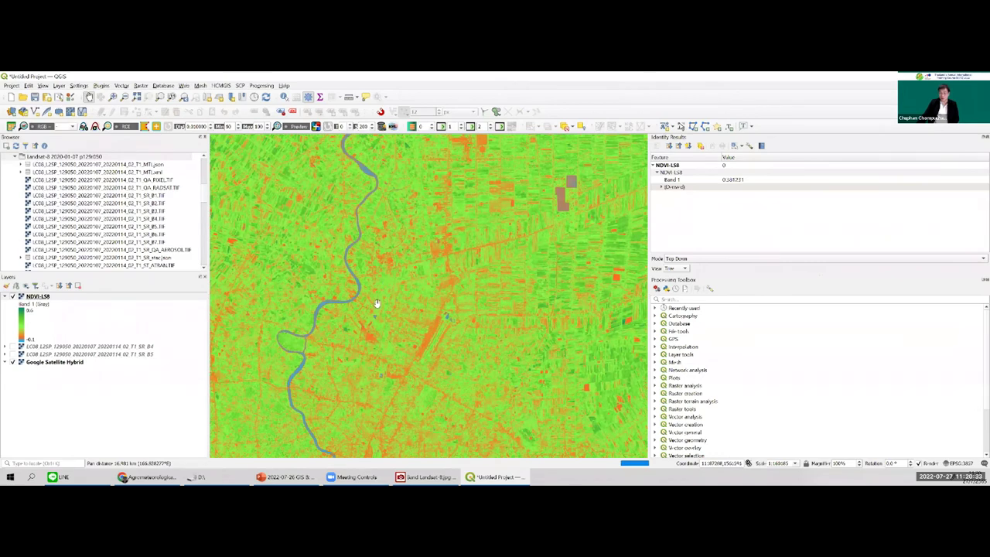
left_click_drag(360, 287, 399, 156)
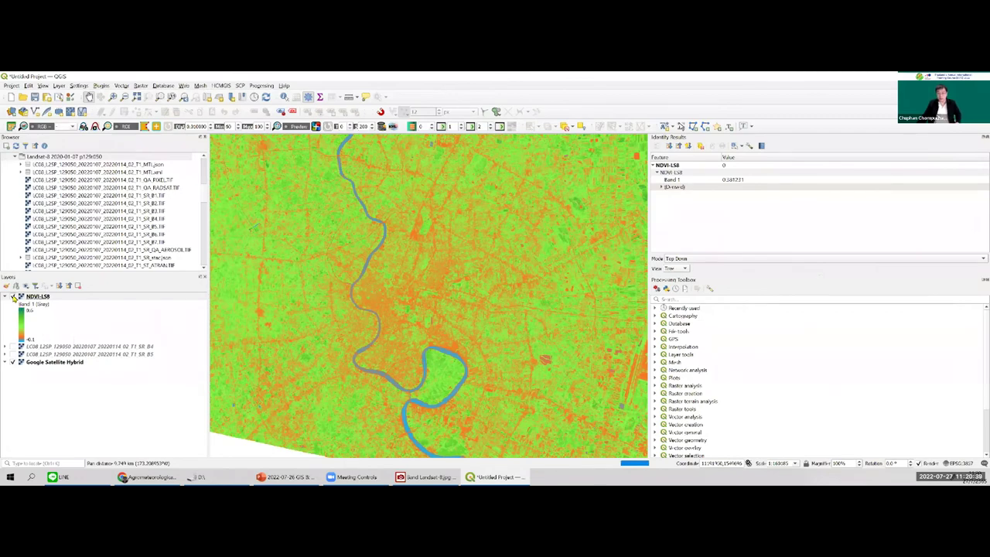
Examine the orange urban area close up and identify the NDVI-LS8 value of a pixel just east of the river bend
key("ctrl+plus")
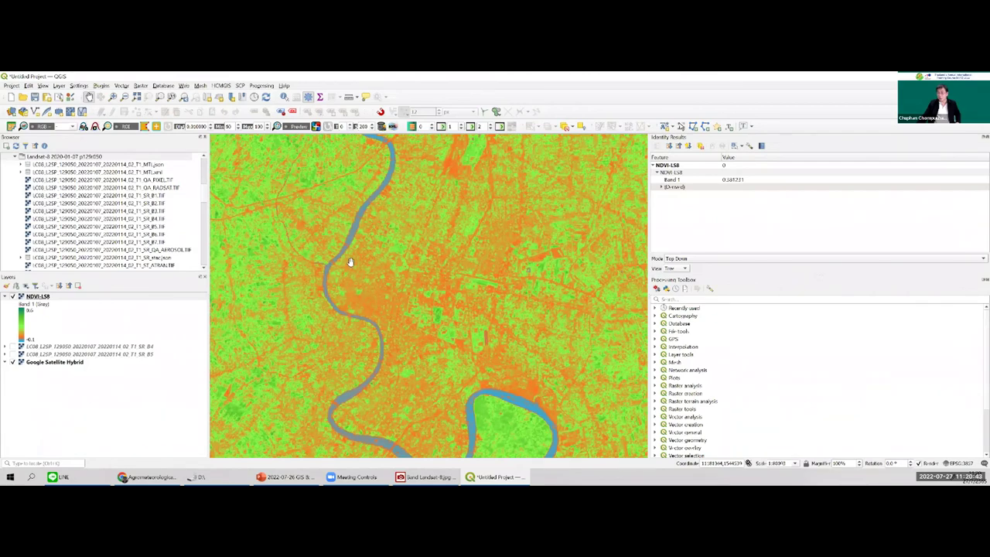
key("Down")
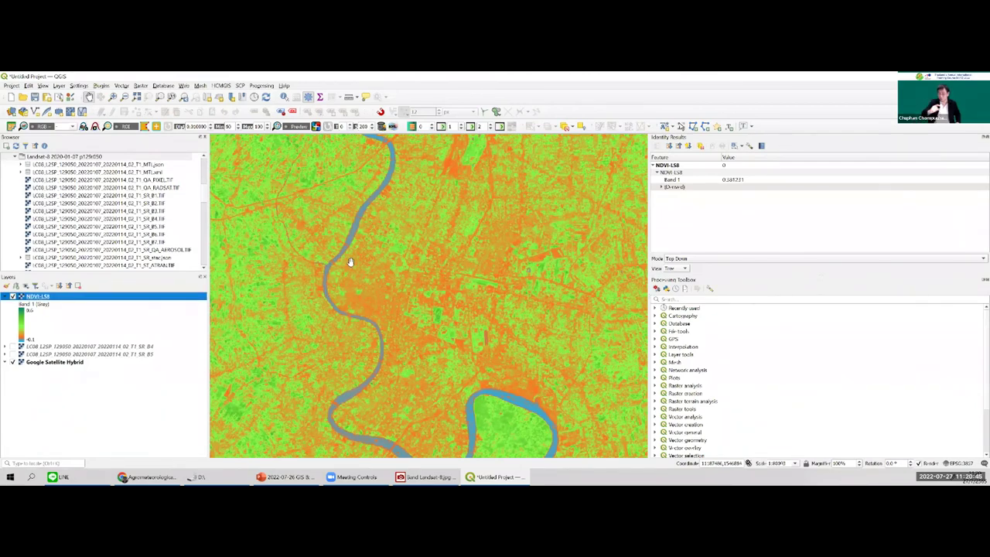
scroll(350, 263, "up", 1)
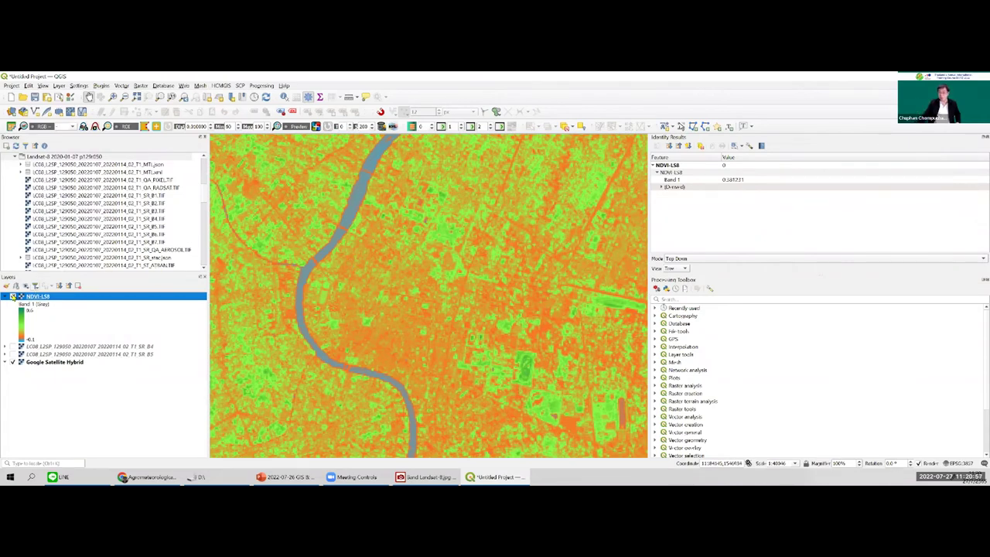
left_click(389, 335)
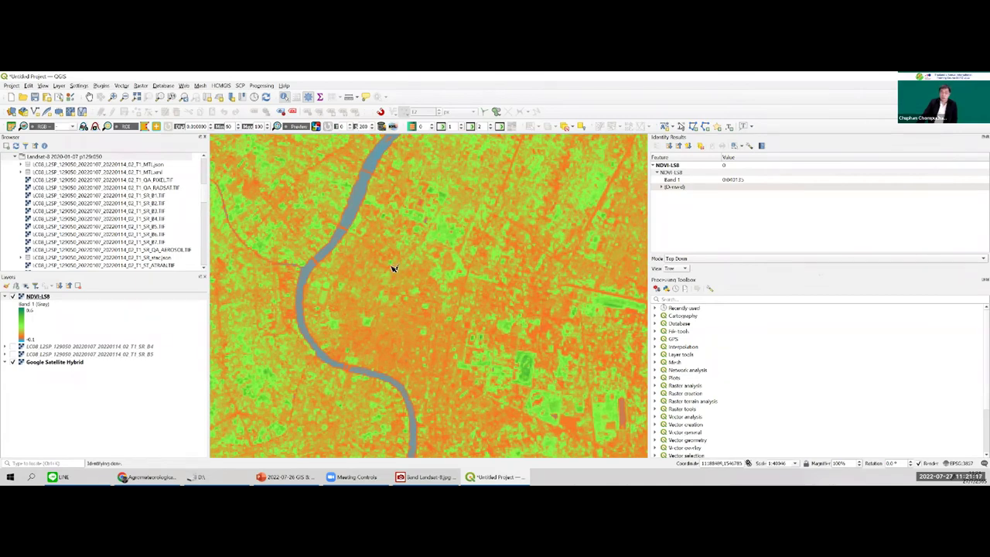
left_click(89, 99)
scroll(441, 252, "down", 2)
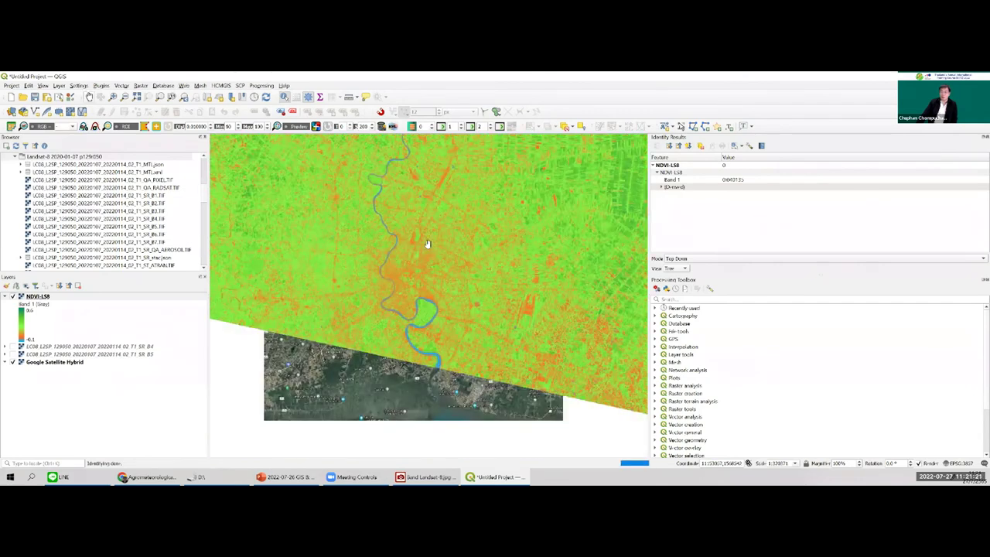
Examine the NDVI-LS8 layer from the orange urban area around the river loop to the blue and orange patches in the northwest
left_click_drag(428, 193, 519, 280)
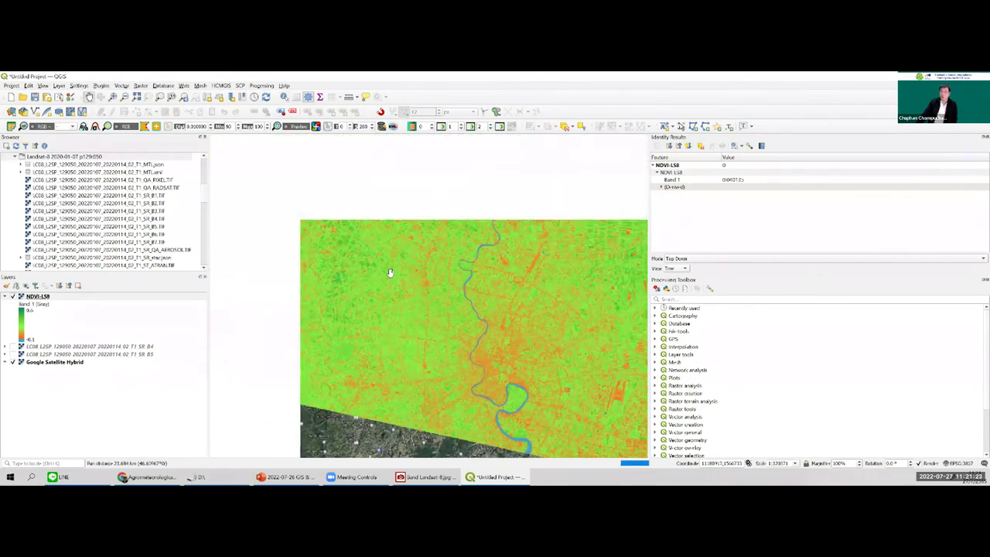
scroll(391, 272, "down", 1)
left_click_drag(379, 141, 391, 272)
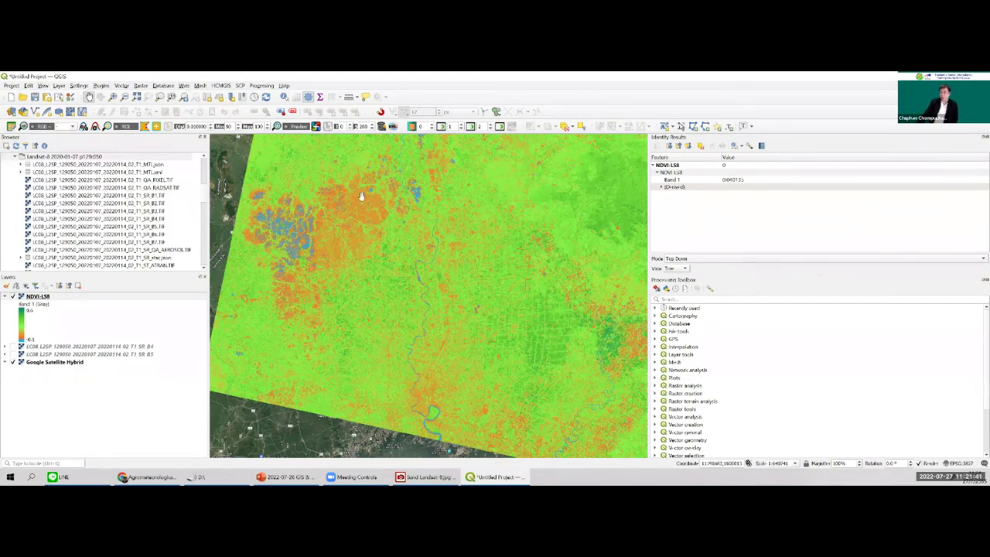
scroll(395, 282, "down", 1)
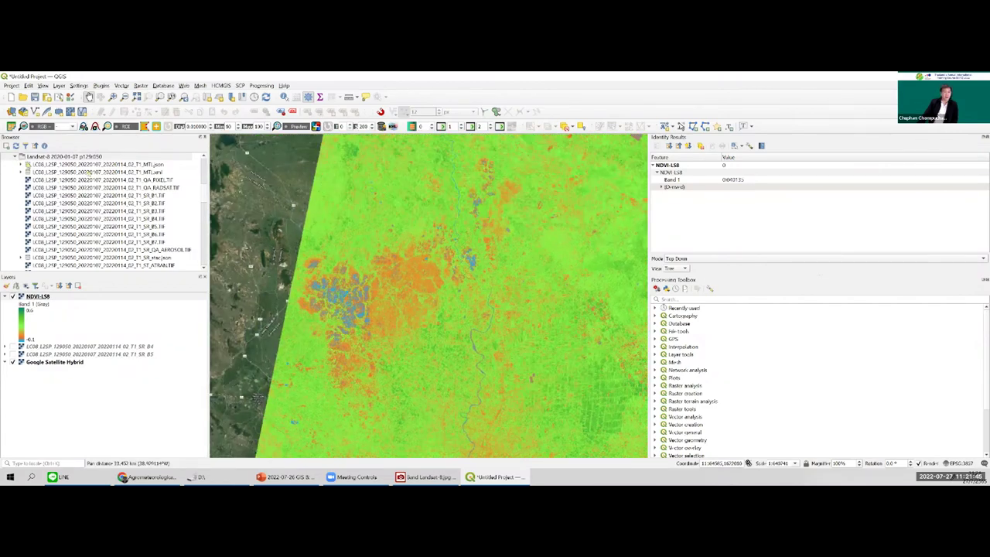
Collapse the Landsat-8 data folder and expand the Sentinel-2 2020-02-21 folder to list its band files
left_click(16, 157)
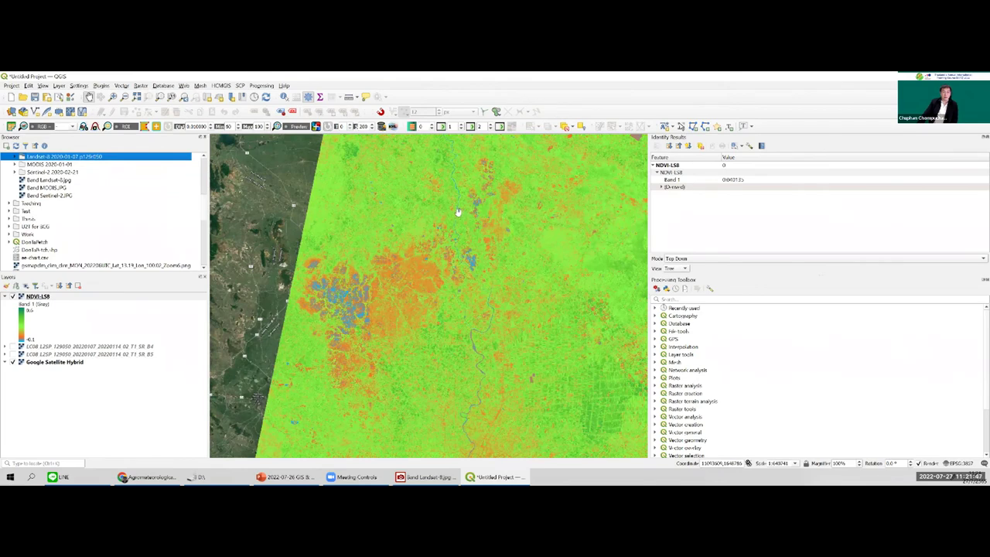
left_click(65, 172)
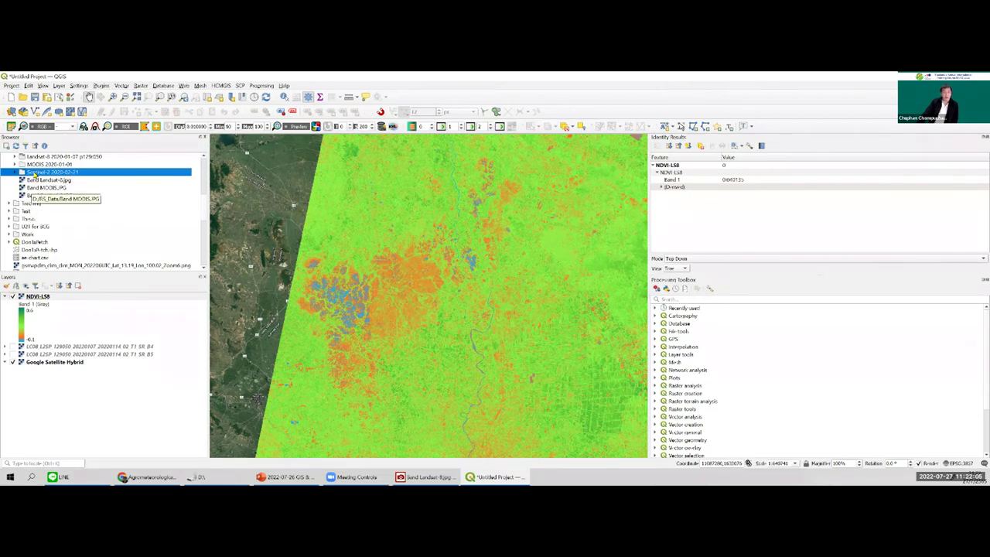
left_click(15, 172)
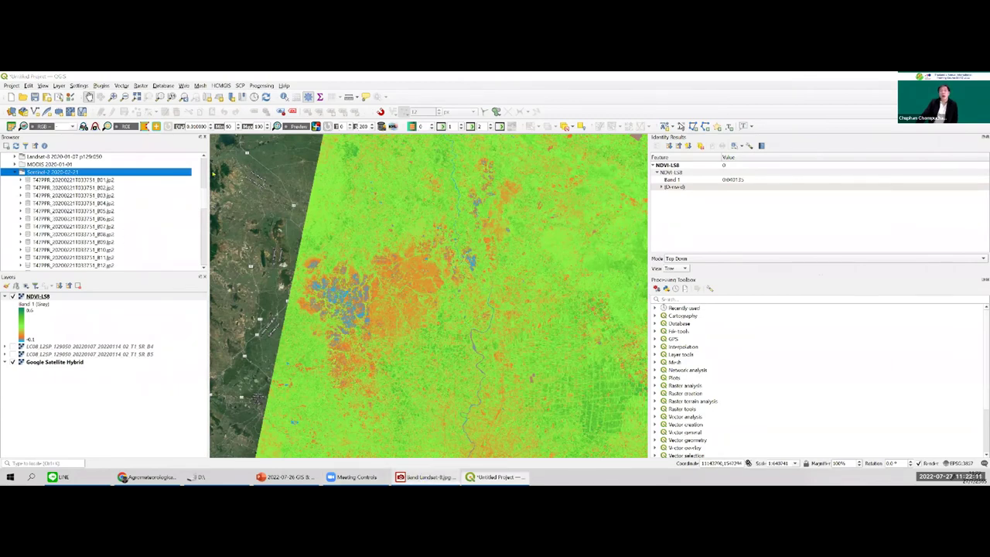
Switch to the ACDSee image viewer and bring up the Sentinel-2 spectral band table
left_click(424, 476)
left_click(143, 120)
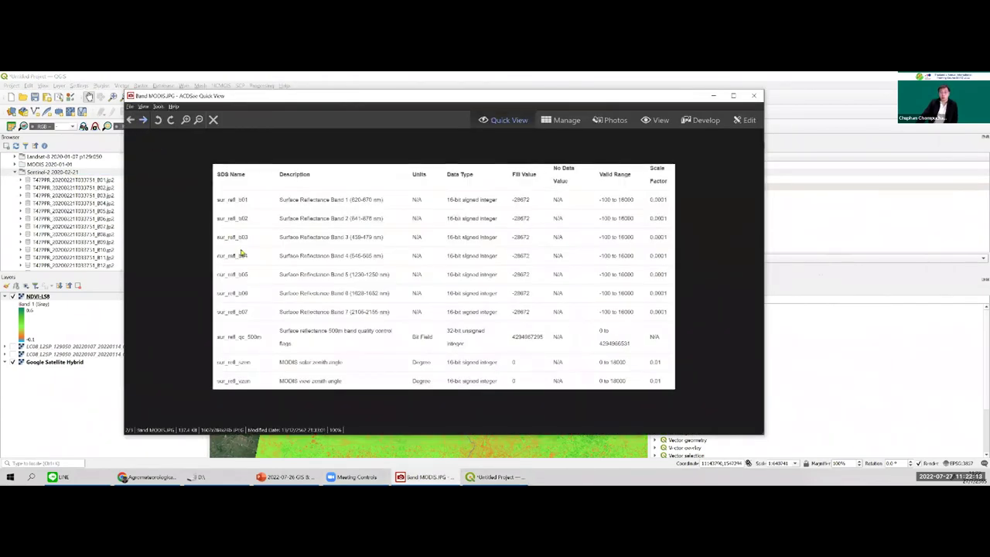
scroll(242, 254, "down", 1)
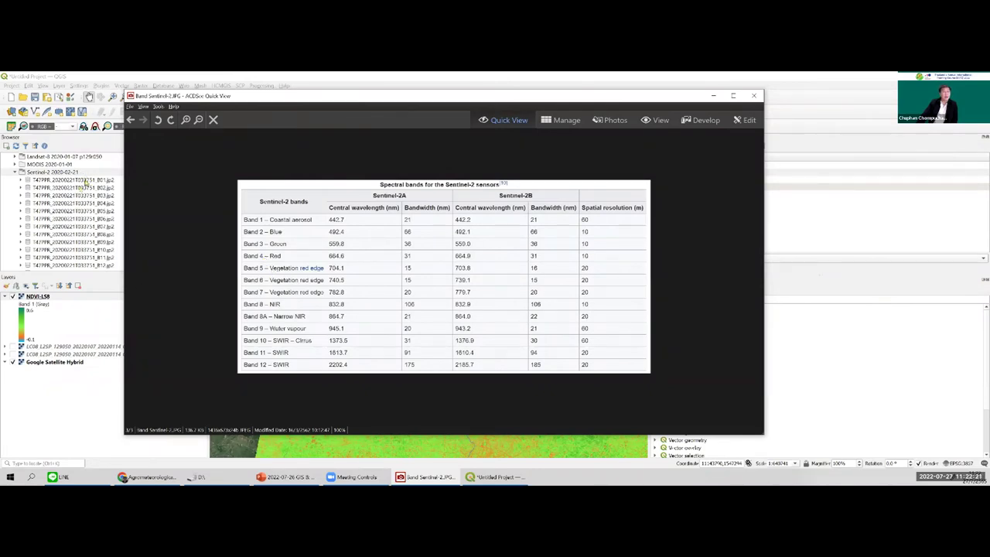
Return to QGIS, add the Sentinel-2 bands B08 and B04 to the map, and check them against the band table
left_click(111, 236)
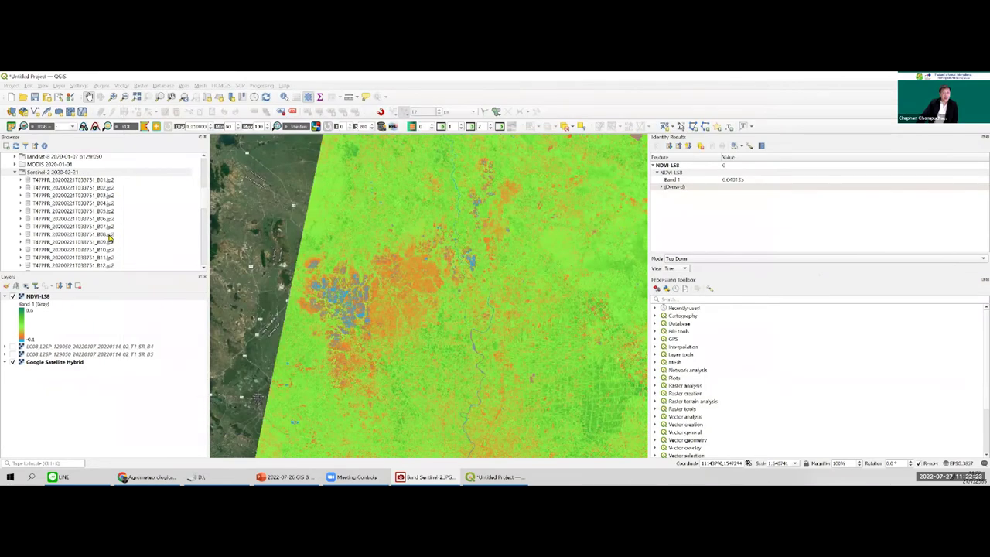
double_click(109, 239)
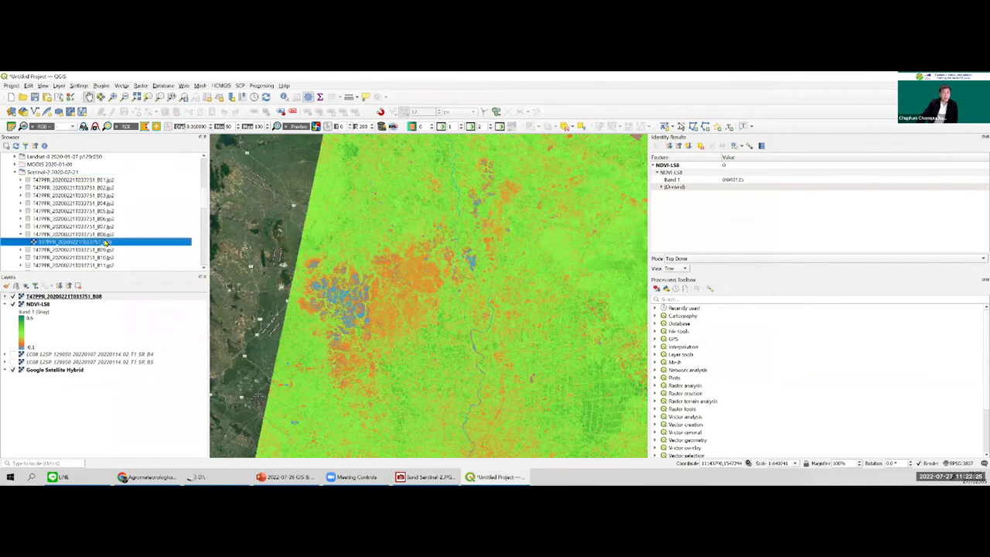
double_click(107, 204)
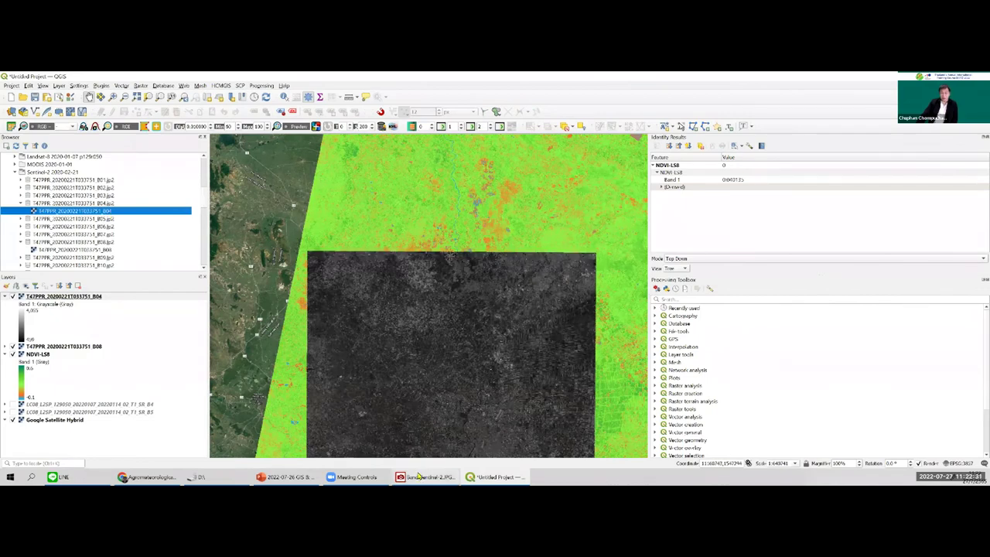
key("alt+Tab")
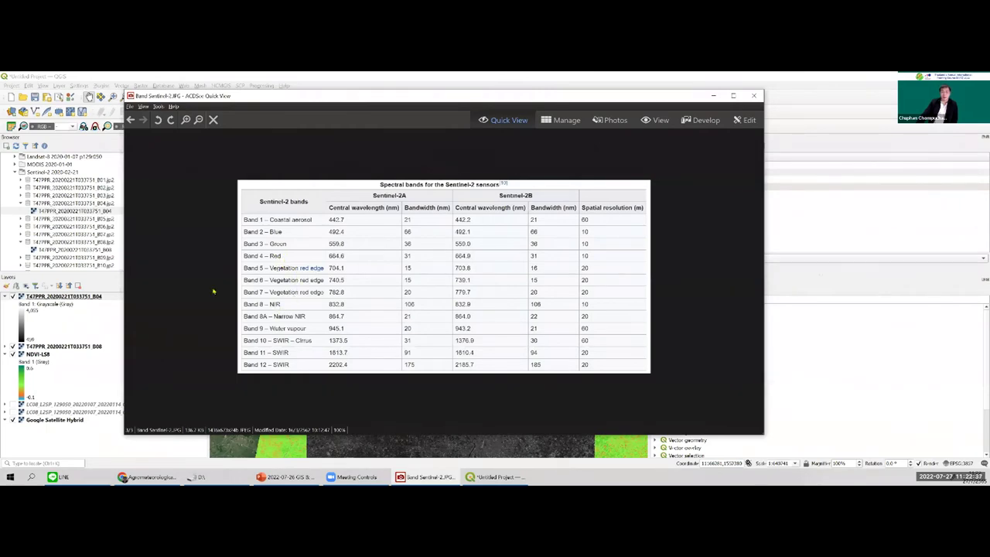
Build the Raster Calculator expression (B08 - B04) / (B08 + B04) from the Sentinel-2 T47PPR_20200221T033751 bands
left_click(137, 87)
left_click(141, 85)
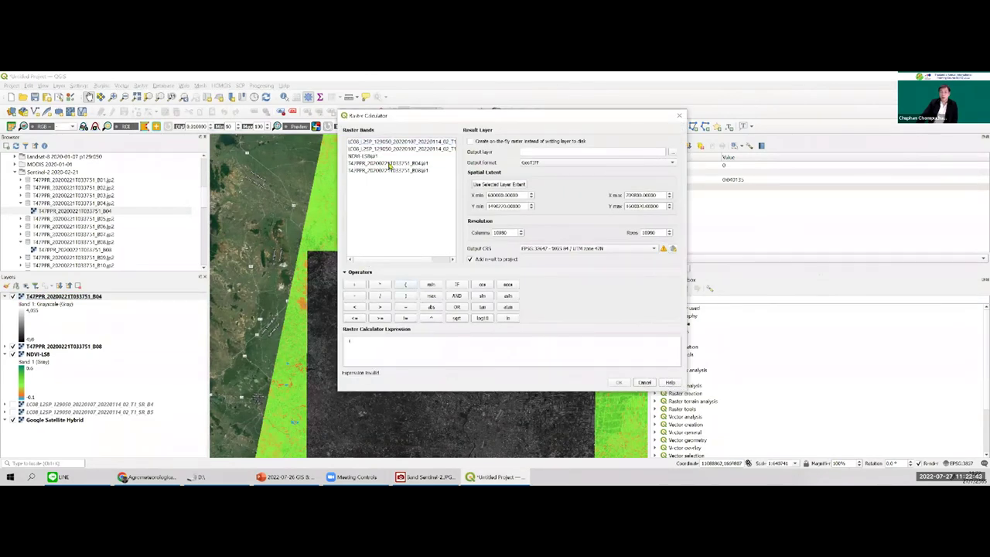
double_click(385, 170)
left_click(361, 296)
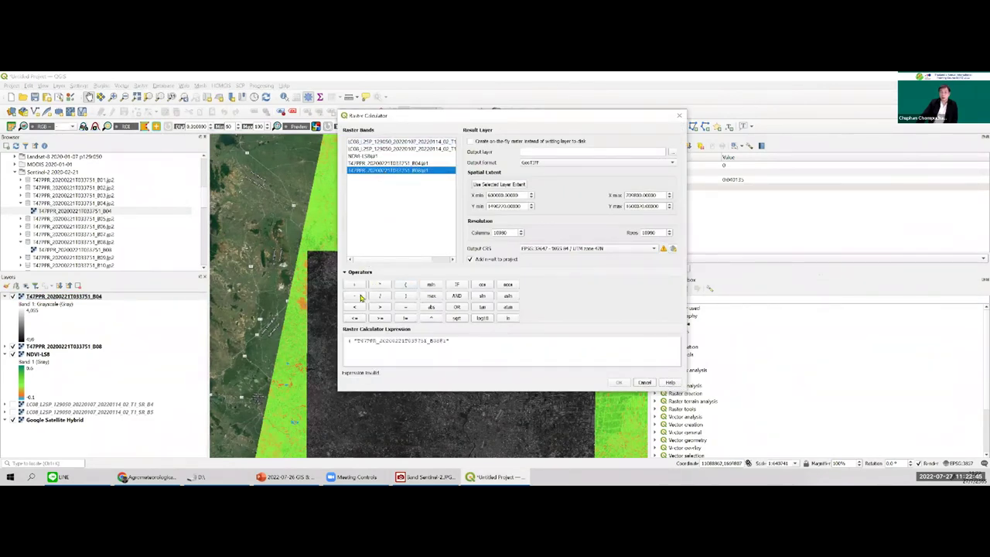
double_click(395, 163)
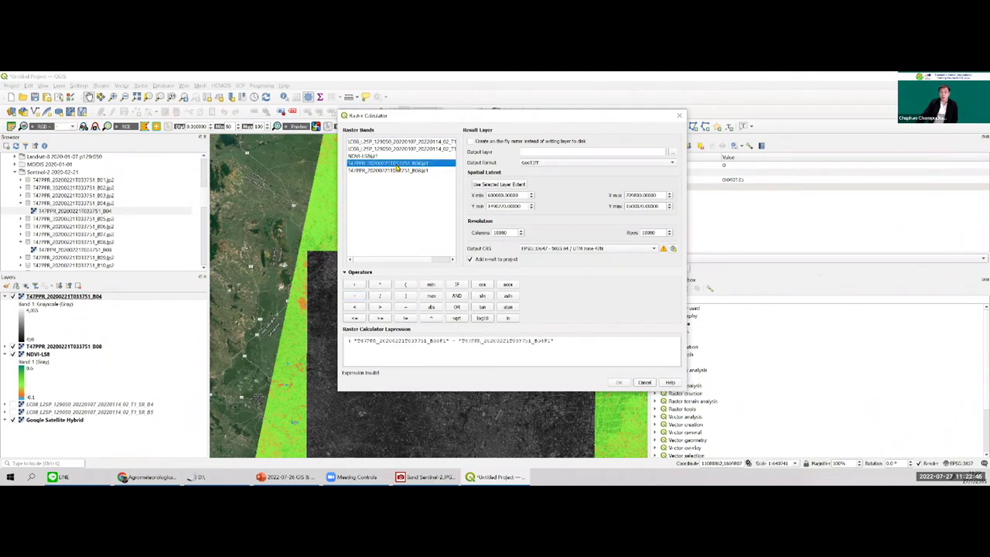
left_click(405, 295)
left_click(380, 296)
left_click(405, 284)
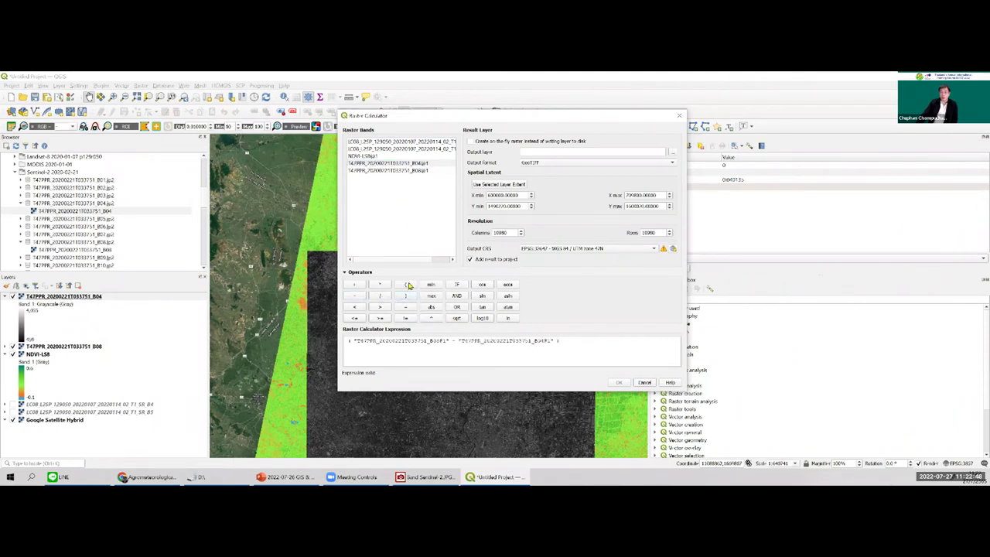
double_click(398, 170)
left_click(354, 285)
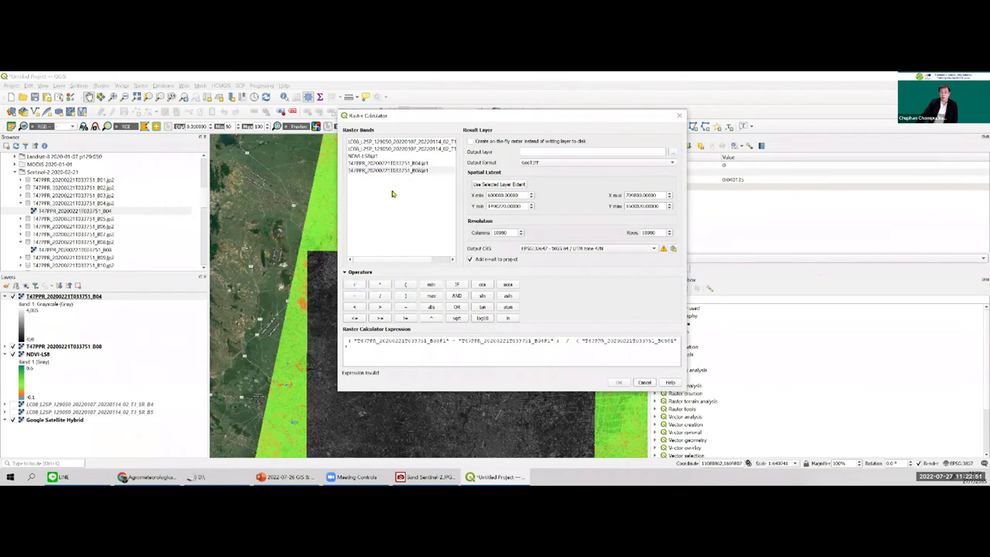
double_click(395, 163)
left_click(405, 295)
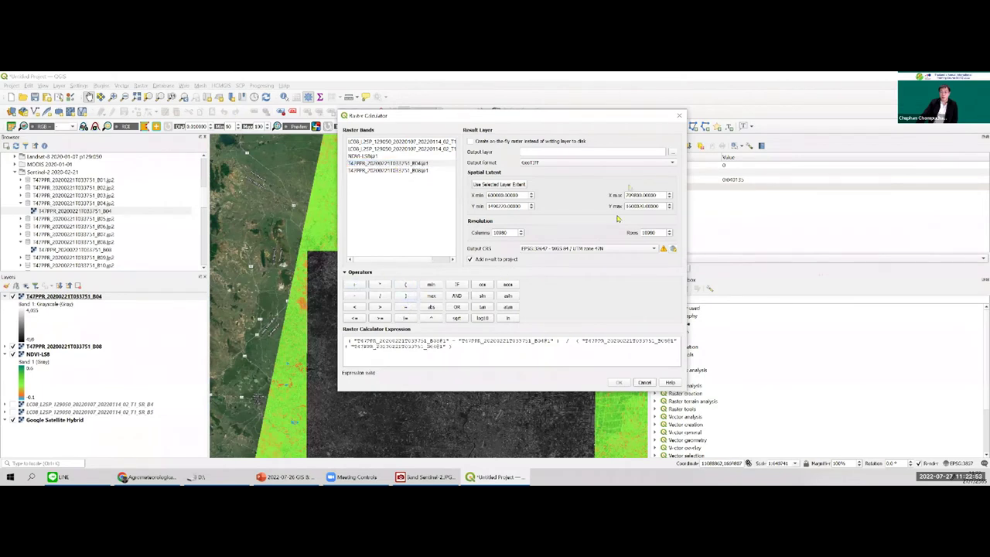
Set the output file to NDVI-Sentinel-2 in the RS_Data folder and run the raster calculation
left_click(671, 155)
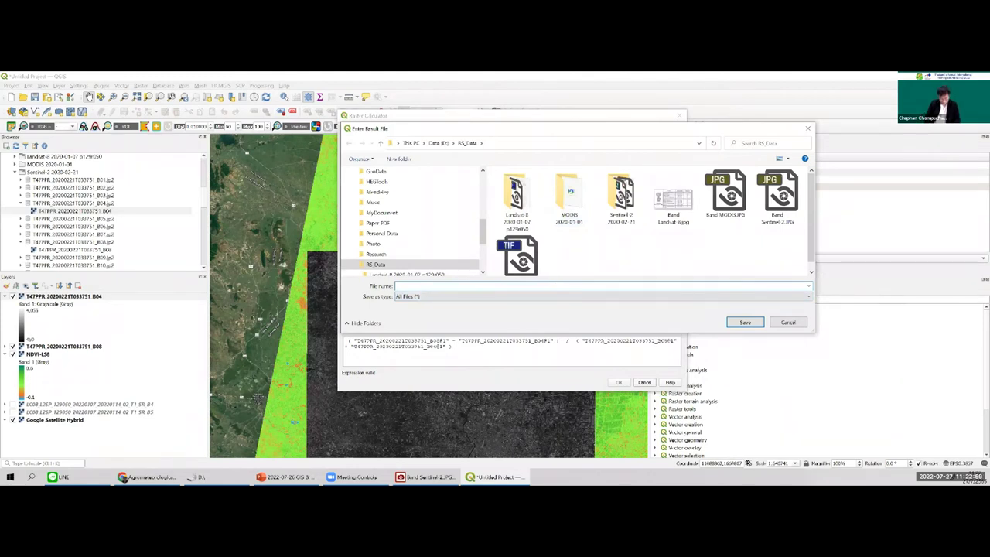
type("NDVI-")
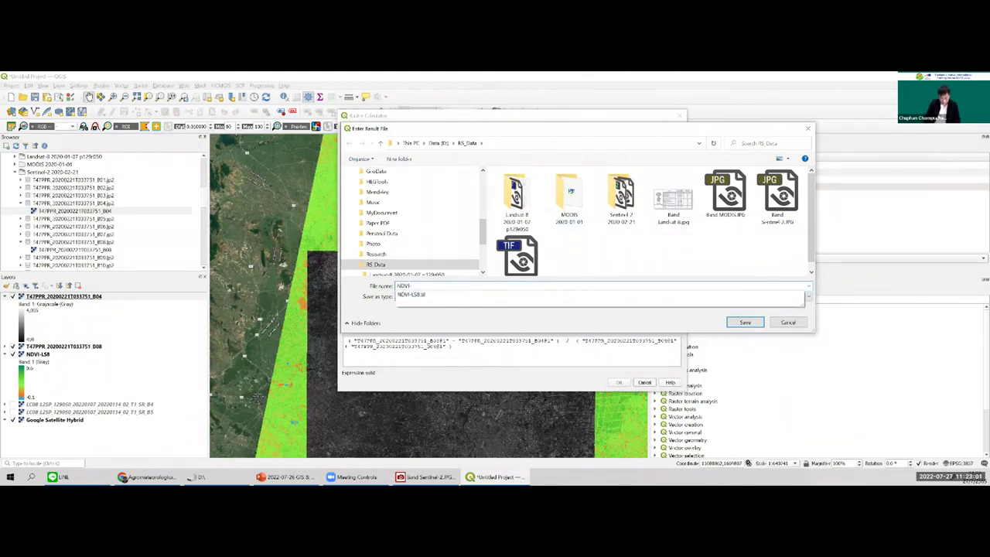
type("Sentinel-2")
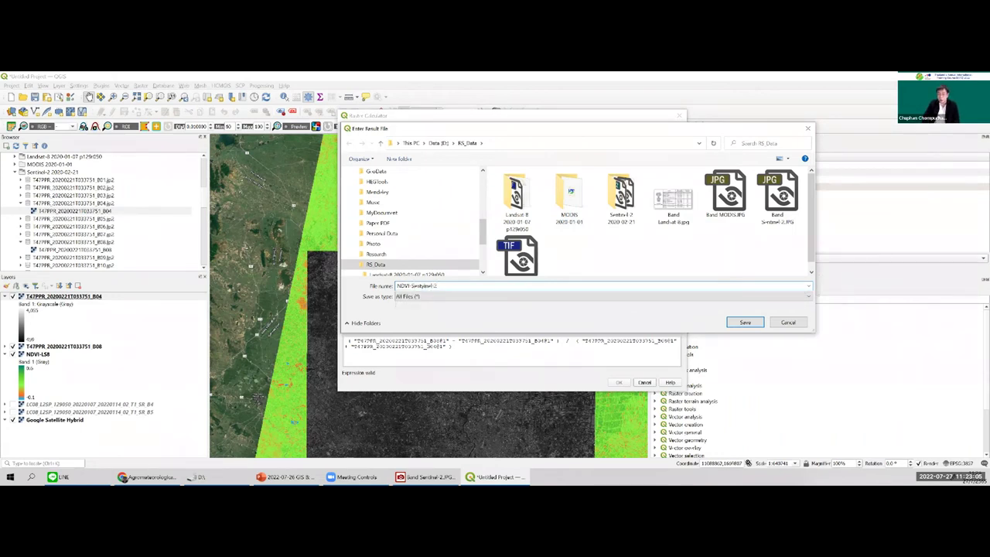
key("Return")
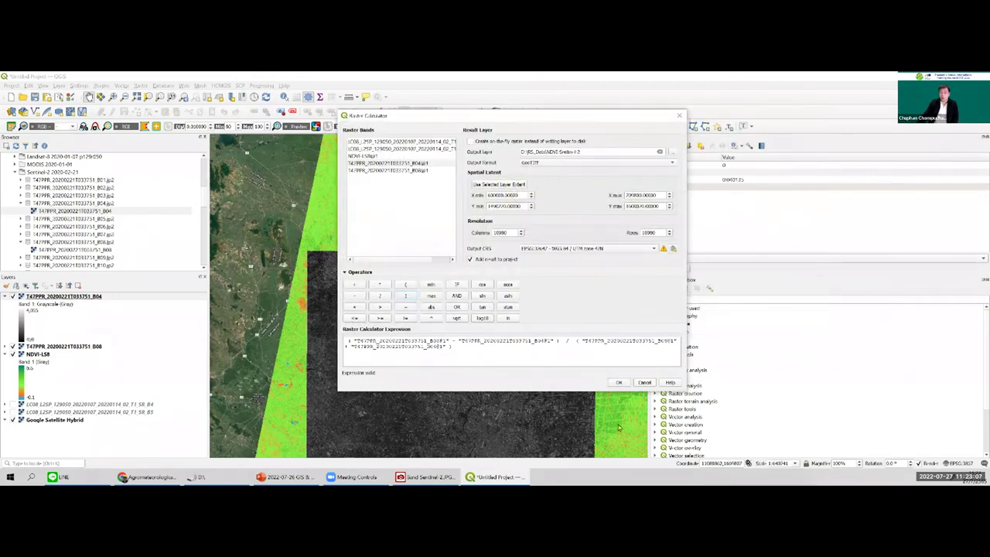
left_click(619, 383)
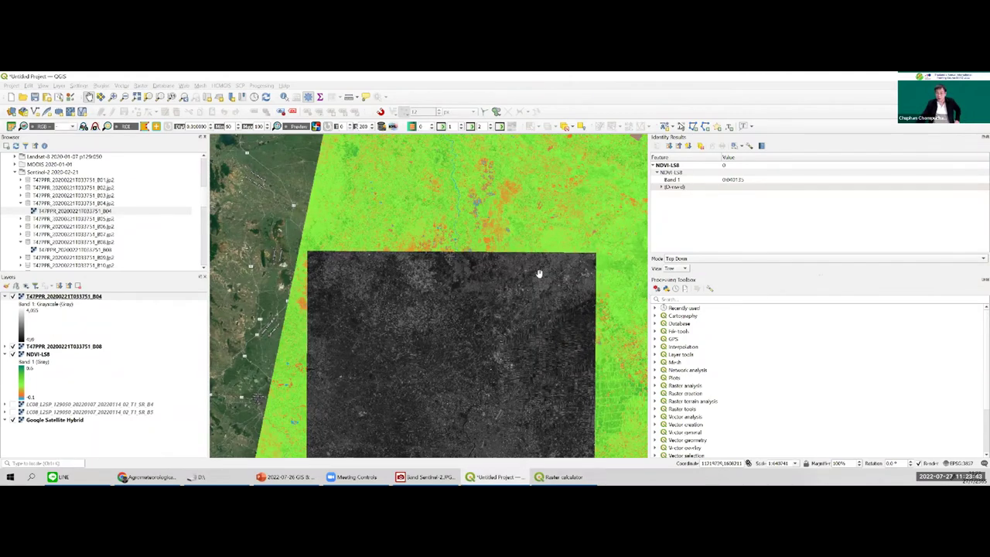
Examine where the Sentinel-2 tile overlaps the NDVI-LS8 layer and check the progress of the raster calculation
scroll(506, 292, "down", 1)
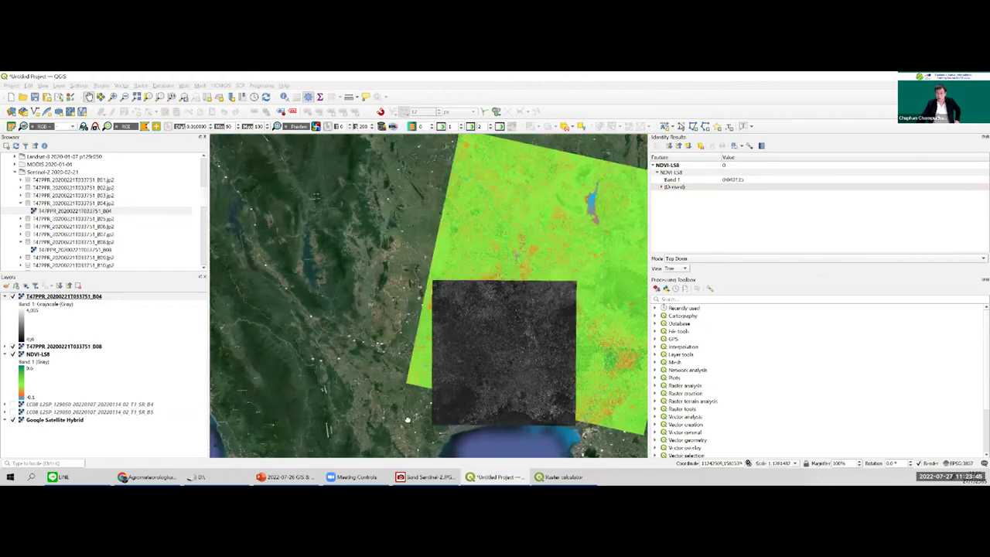
left_click_drag(430, 286, 386, 279)
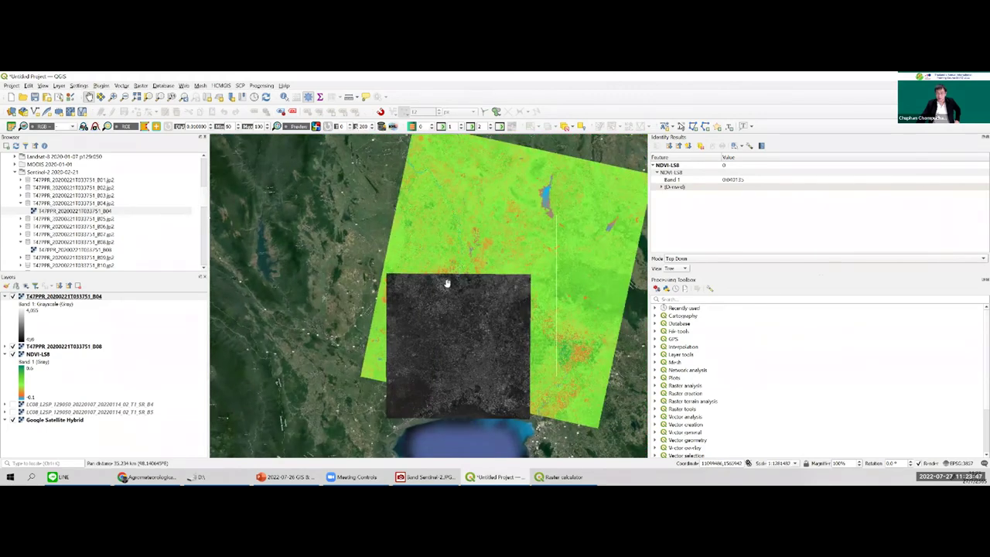
left_click_drag(509, 304, 511, 299)
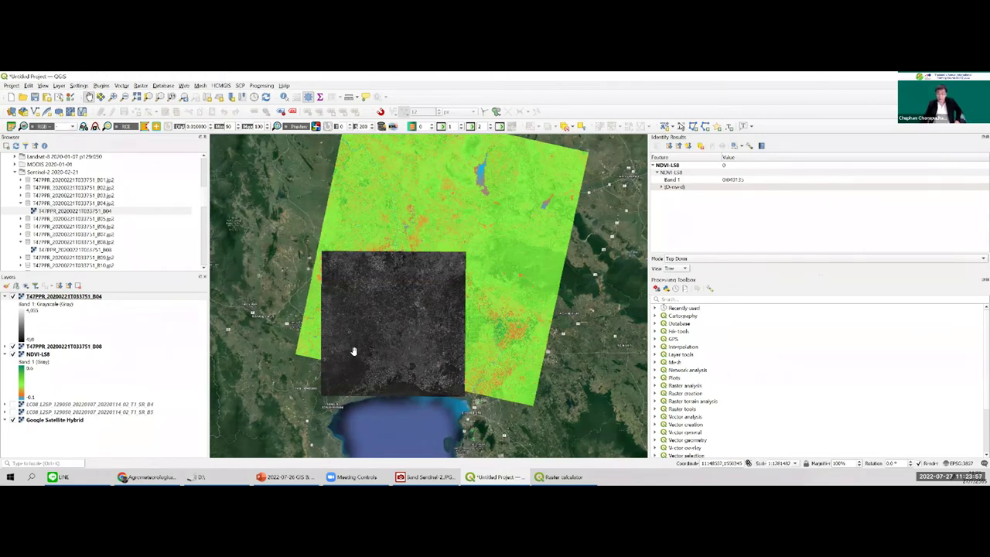
left_click(571, 477)
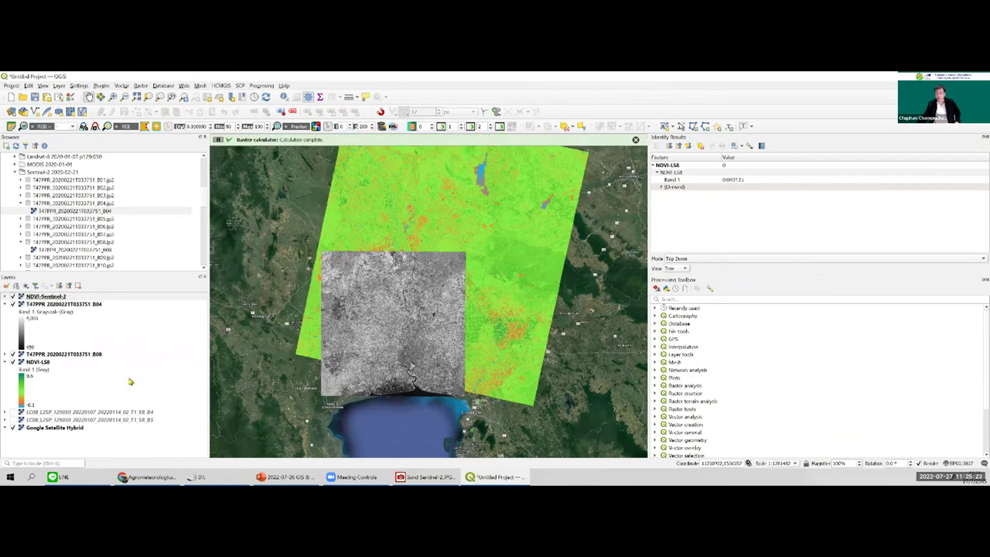
Hide the Sentinel-2 B04 and B08 band layers and view the symbology settings of the NDVI-Sentinel-2 layer
left_click(14, 305)
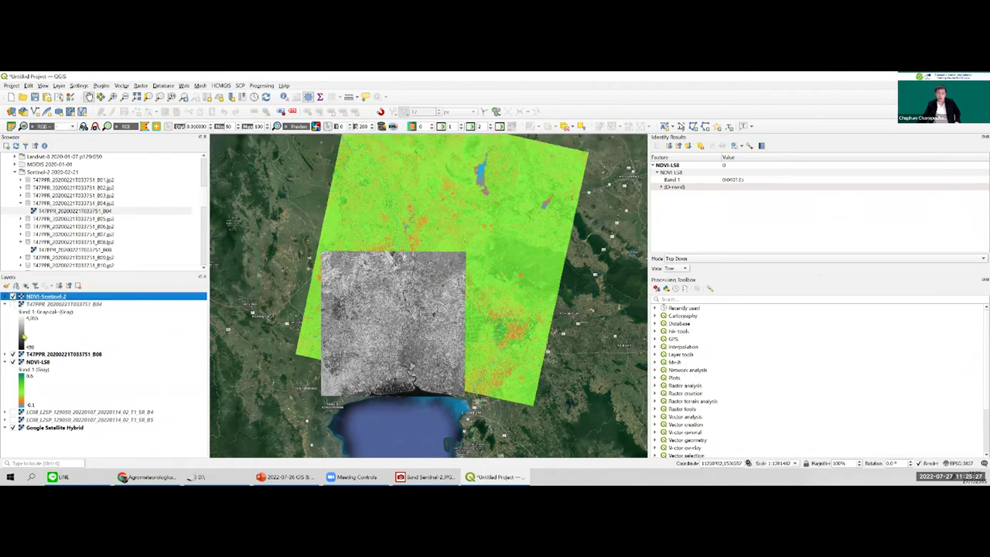
left_click(7, 305)
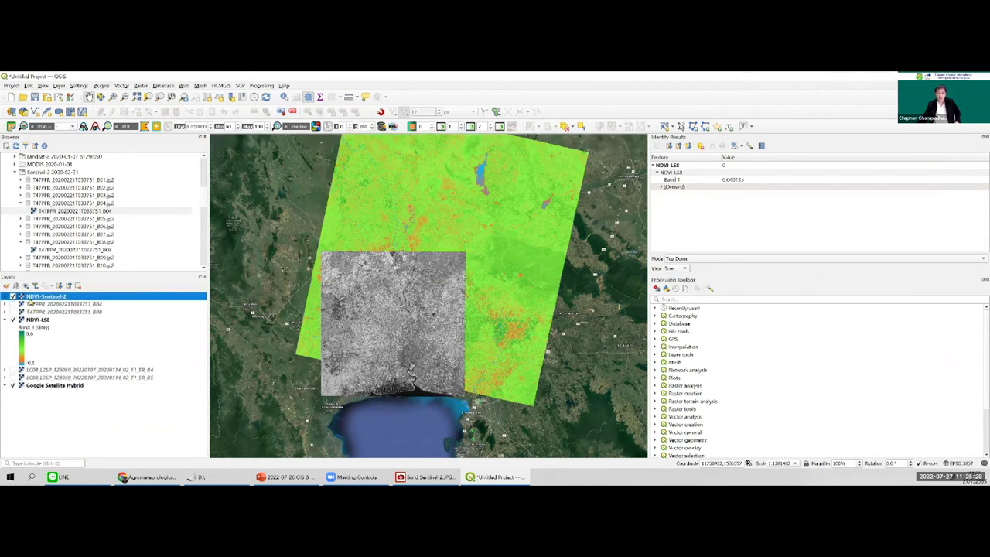
double_click(54, 297)
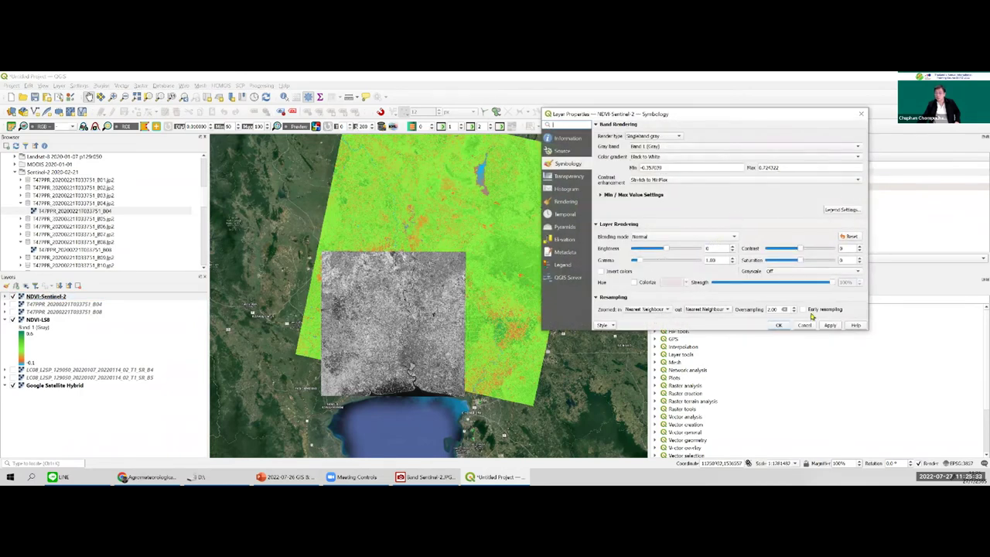
key("Escape")
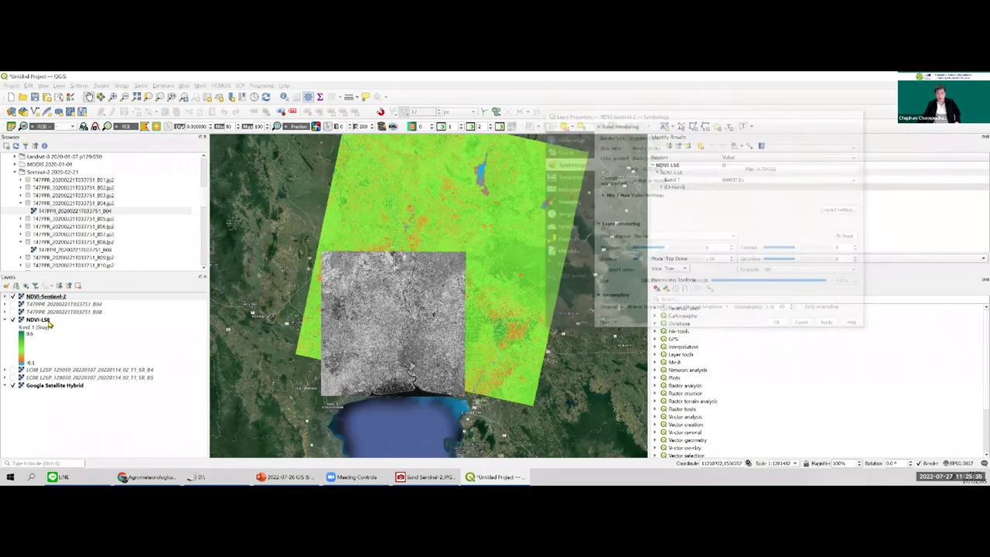
Start exporting the NDVI-LS8 layer's color map to a text file and browse to the RS_Data folder on drive D
left_click(51, 320)
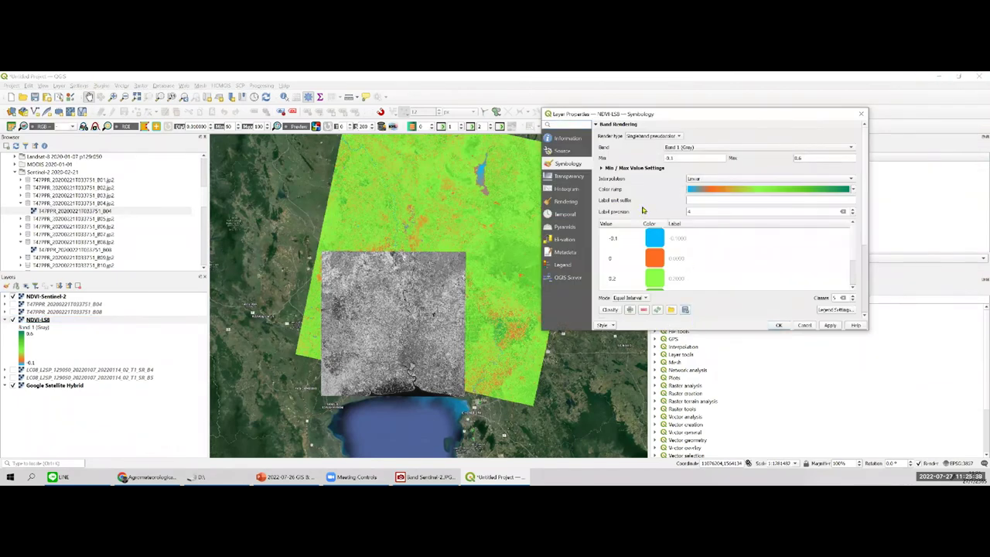
left_click(686, 309)
scroll(541, 236, "up", 5)
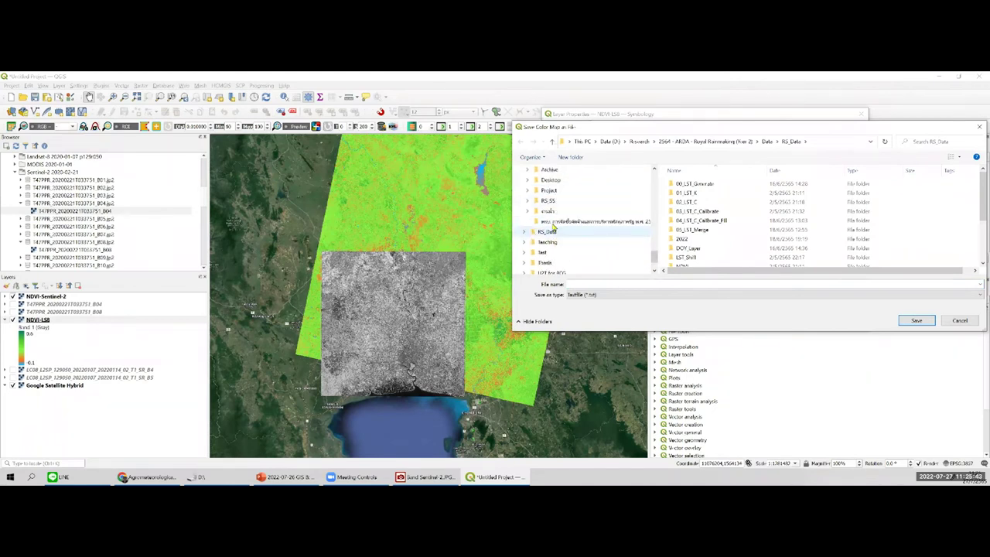
scroll(551, 224, "down", 5)
left_click(557, 202)
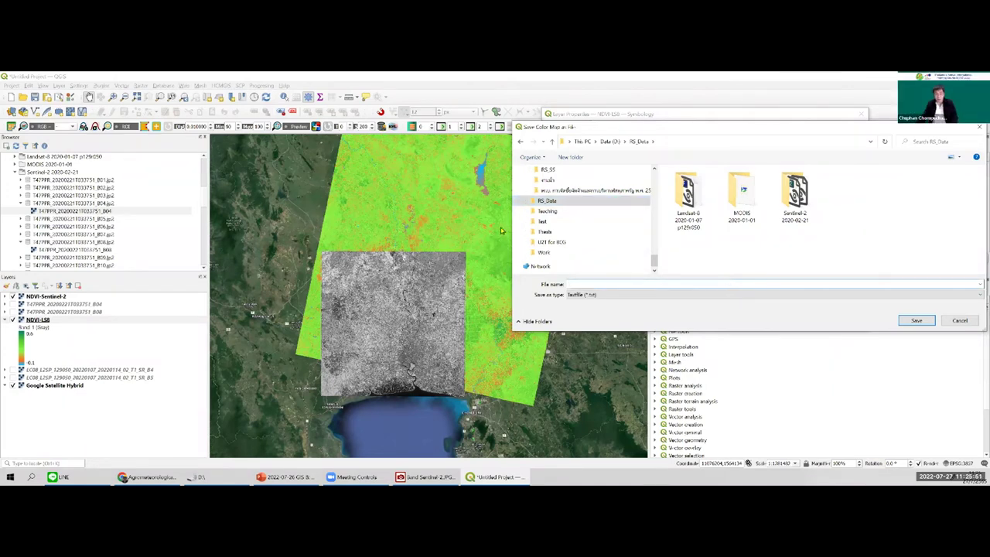
Switch to the PowerPoint presentation and copy the USGS Earth Explorer web address from slide 31
left_click(306, 477)
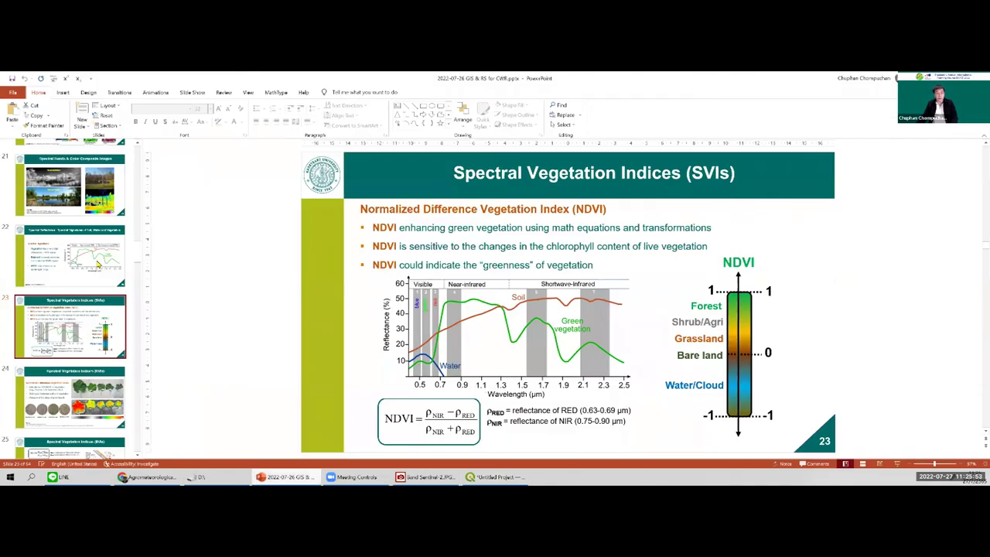
scroll(98, 265, "up", 3)
scroll(98, 264, "up", 10)
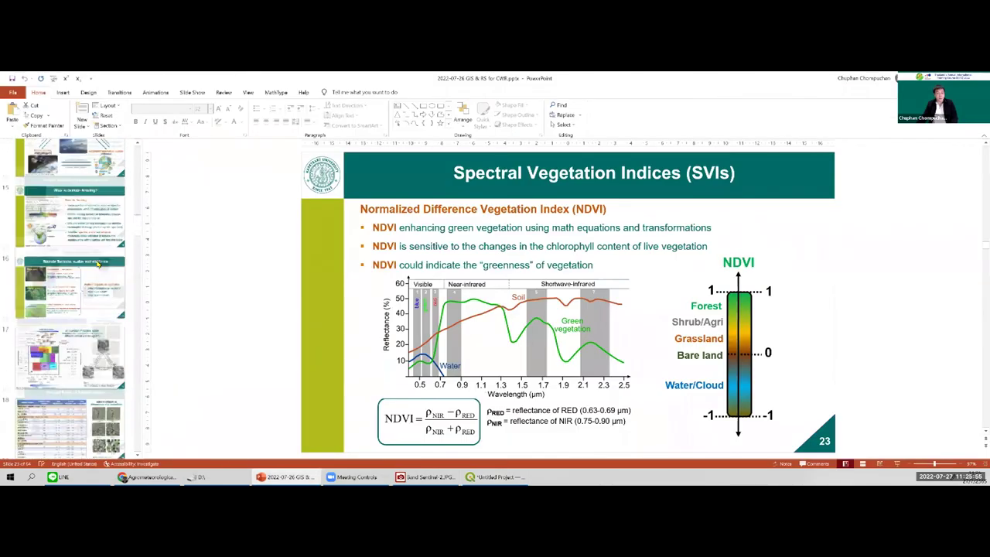
scroll(141, 204, "down", 5)
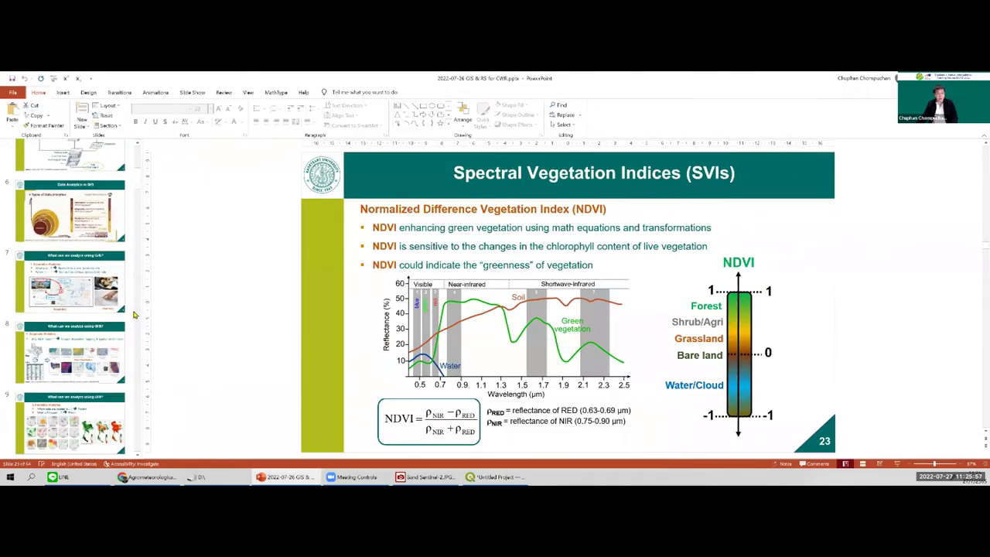
scroll(133, 325, "down", 20)
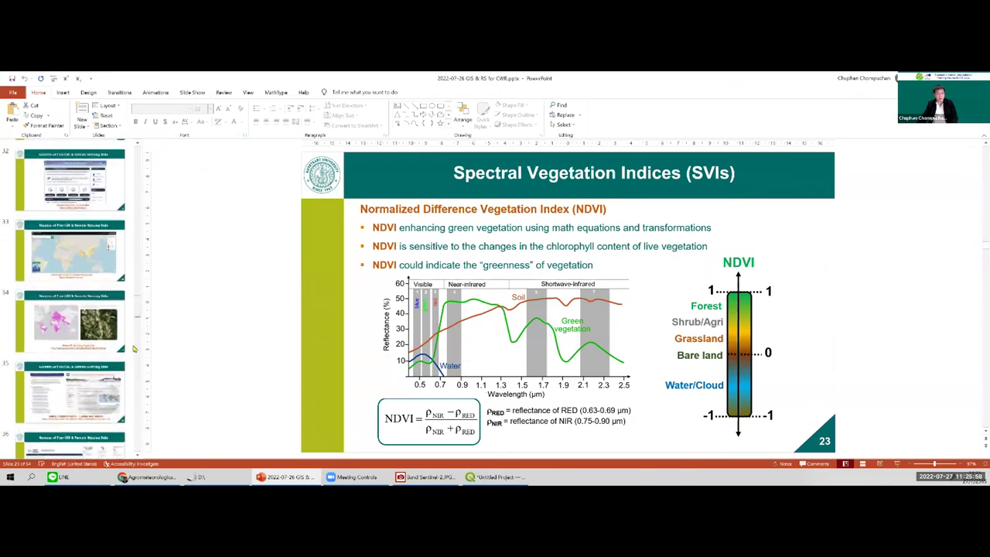
scroll(133, 352, "down", 7)
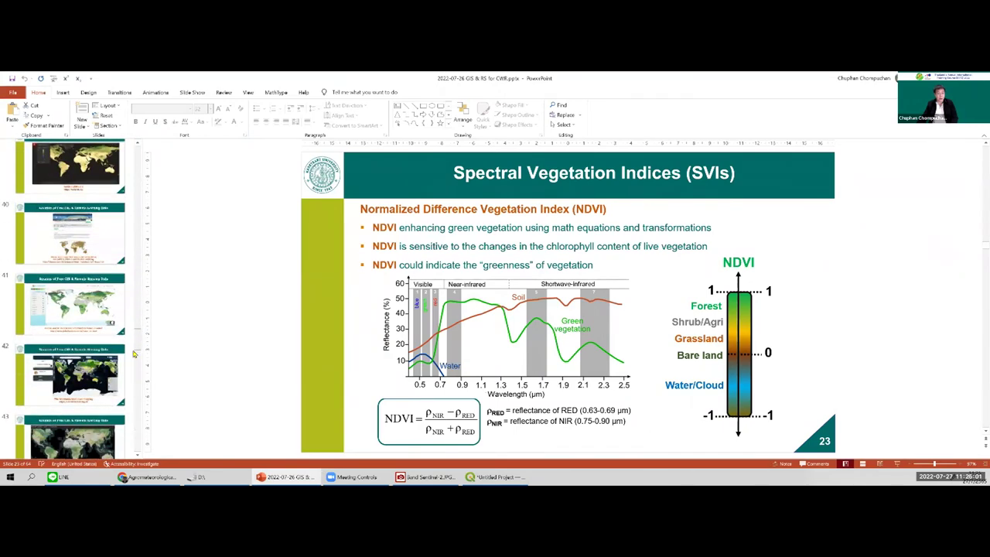
scroll(132, 318, "up", 14)
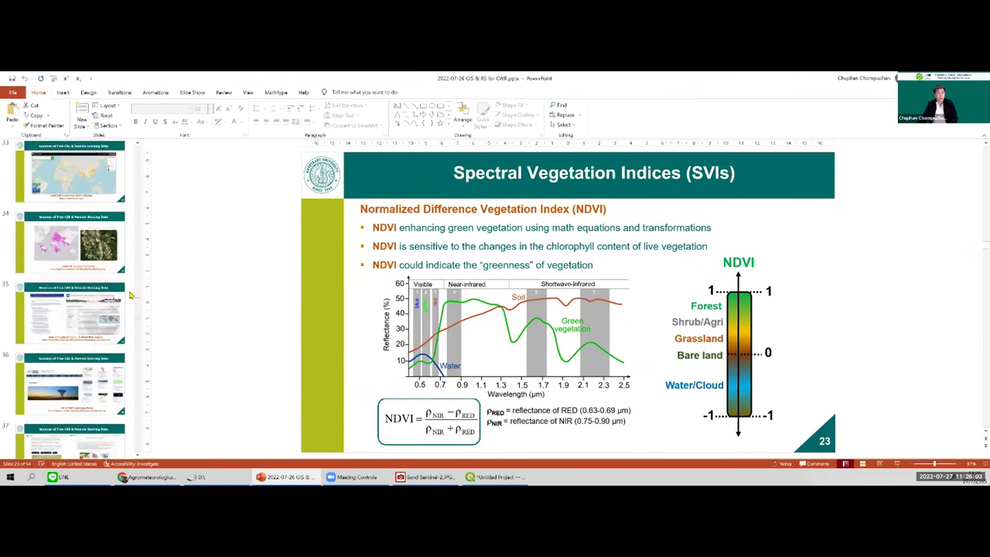
left_click(70, 400)
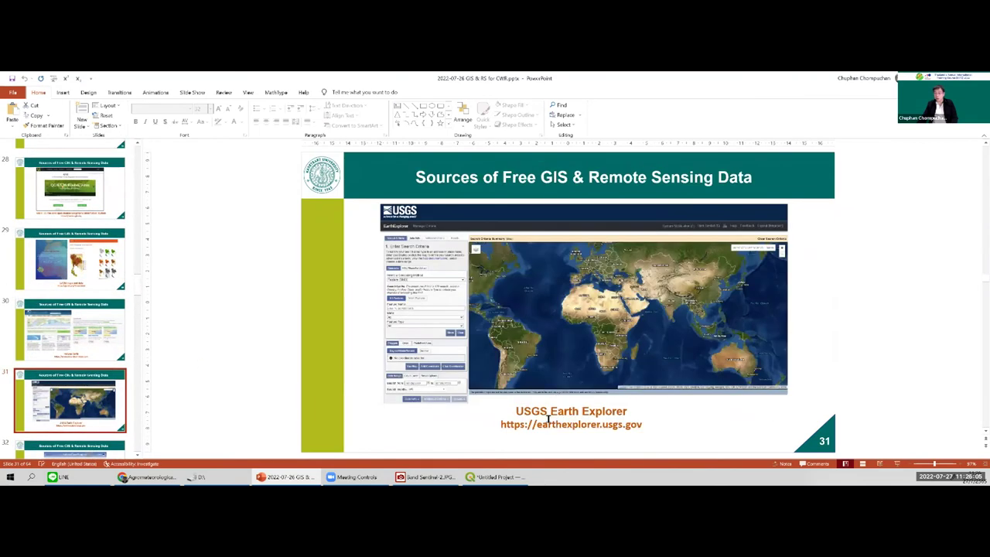
left_click(500, 424)
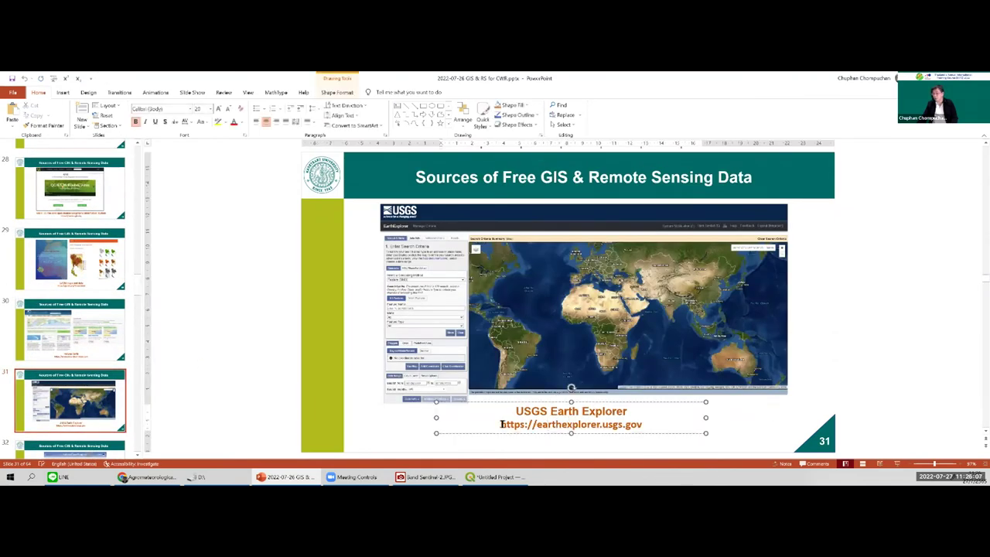
left_click(641, 427, "shift")
key("ctrl+c")
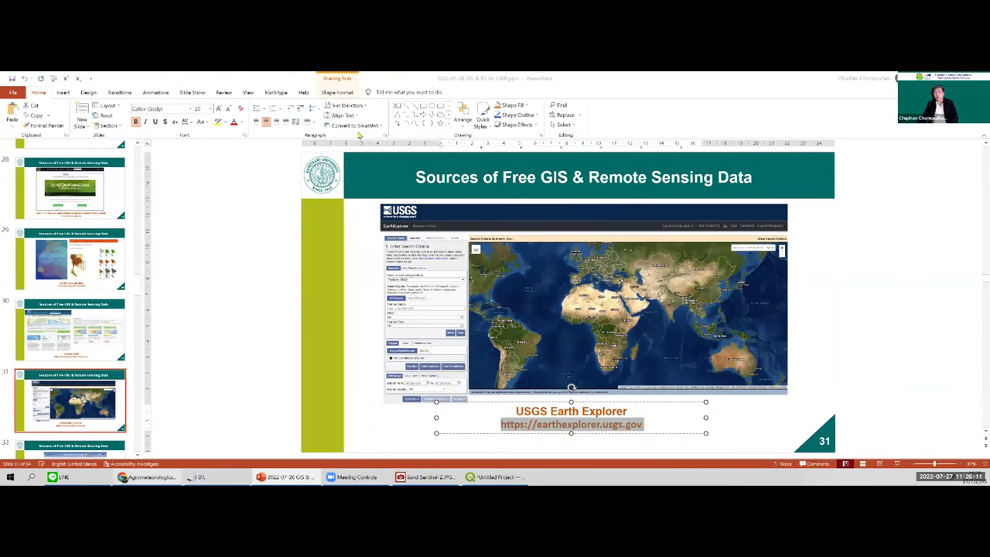
left_click(147, 476)
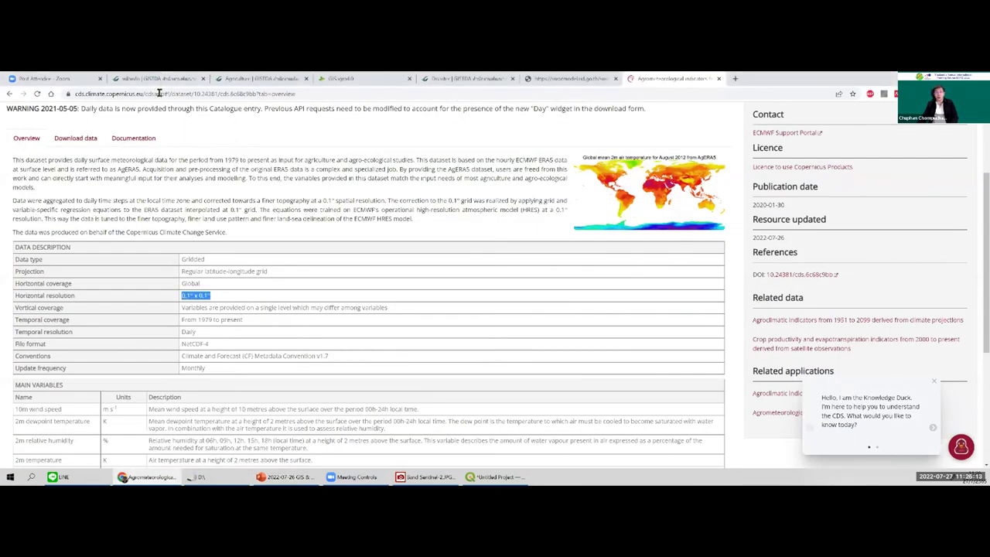
left_click(158, 78)
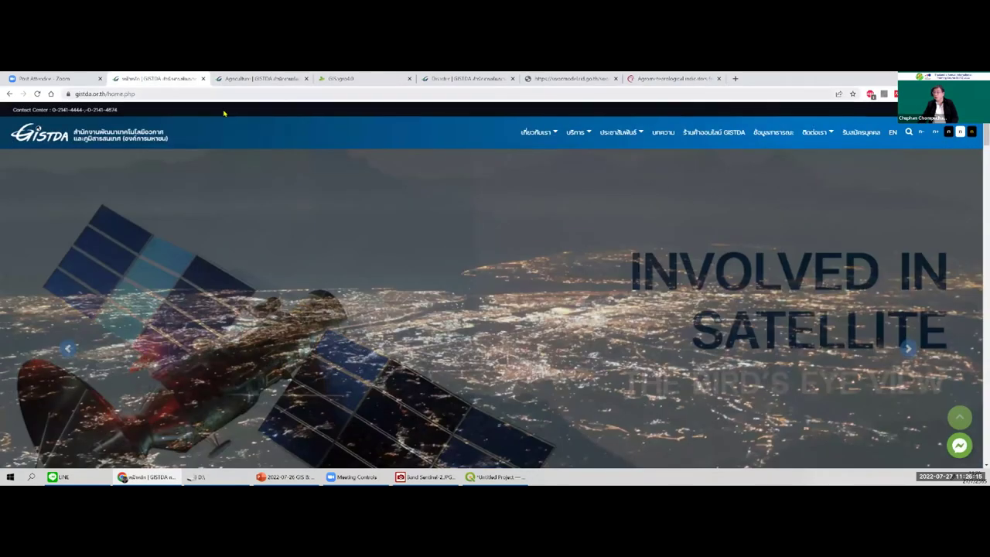
left_click(158, 92)
key("ctrl+v")
key("Return")
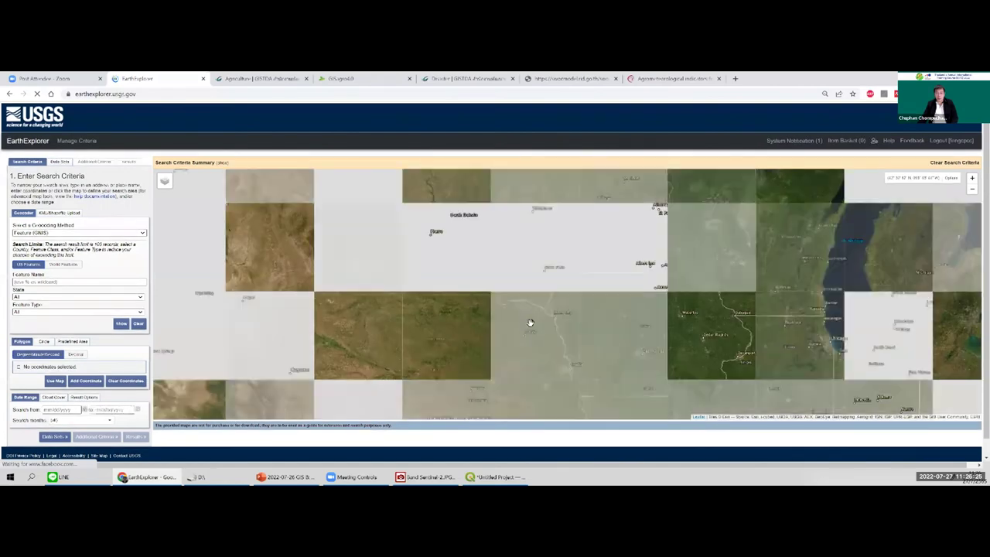
Define a four-corner search polygon on the map around the Bangkok area in central Thailand
scroll(626, 327, "down", 3)
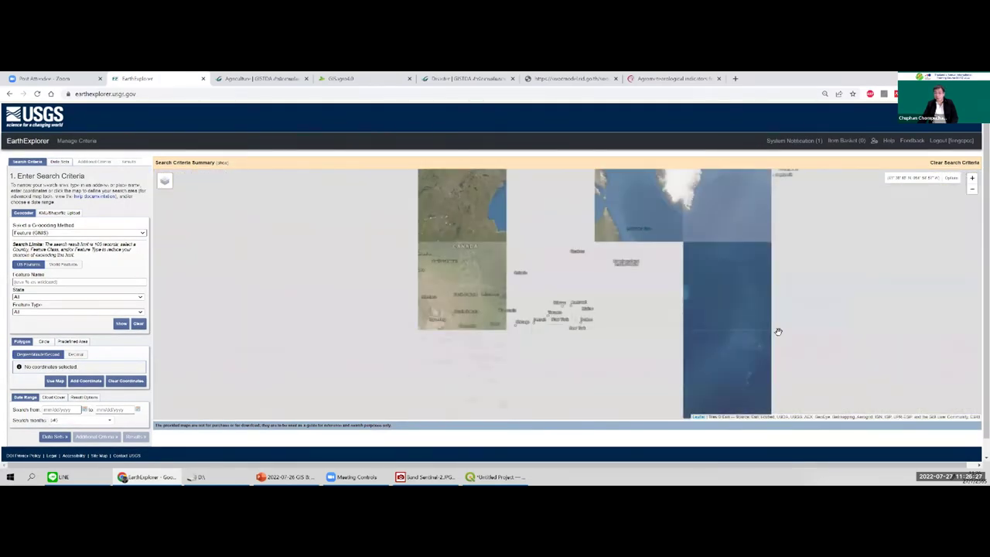
left_click_drag(764, 304, 463, 224)
key("Right")
key("Right")
key("Right")
key("Right")
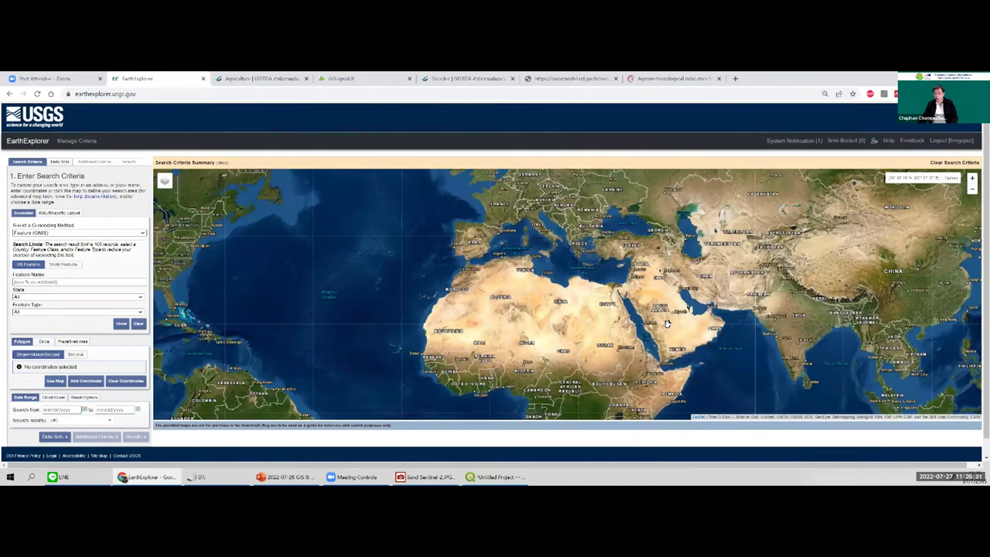
scroll(663, 333, "up", 2)
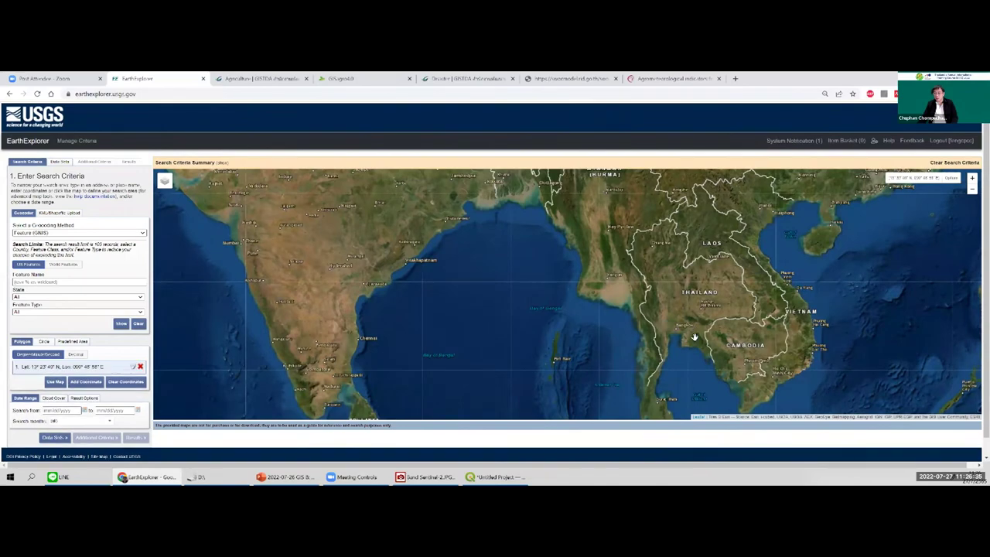
left_click(664, 327)
left_click(666, 292)
left_click(689, 292)
left_click(694, 329)
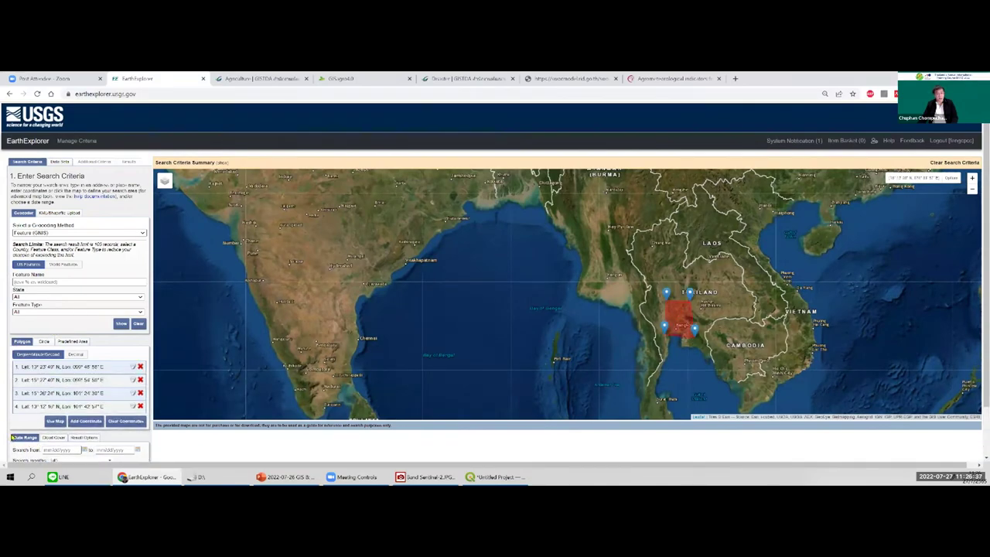
Select the Landsat 8-9 OLI/TIRS C2 L2 data set from Landsat Collection 2 Level-2 for the search
scroll(8, 434, "down", 1)
scroll(52, 425, "down", 1)
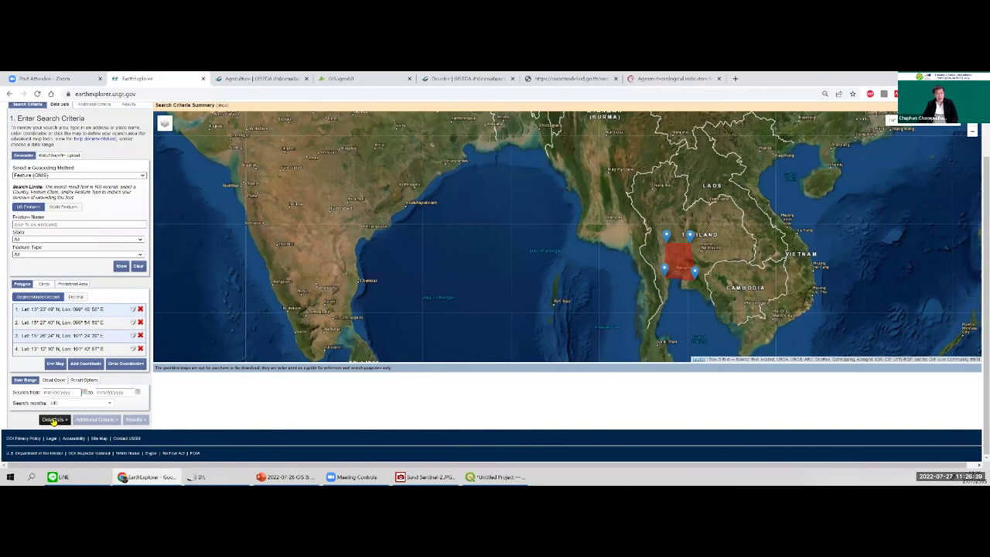
left_click(52, 419)
scroll(23, 346, "down", 1)
left_click(24, 345)
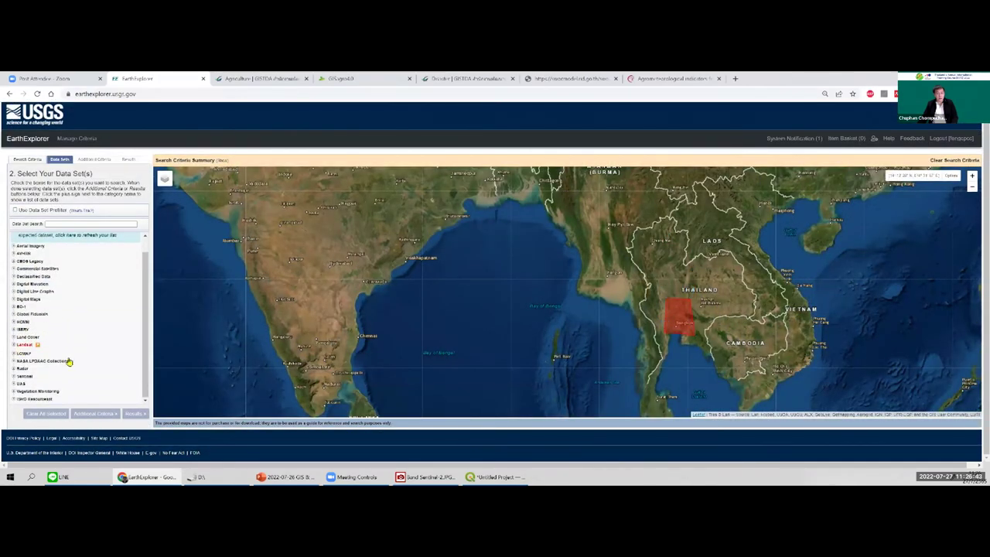
scroll(68, 363, "down", 3)
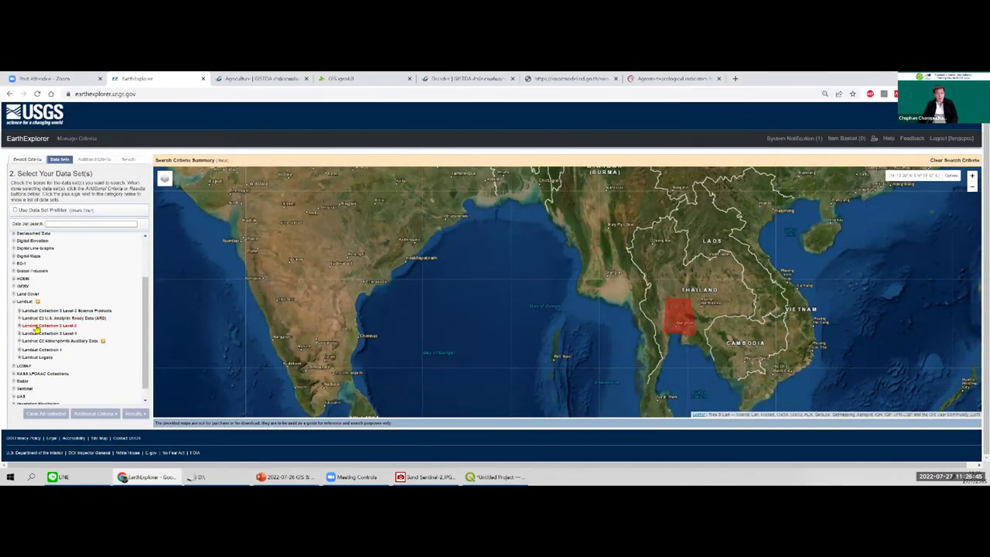
left_click(19, 326)
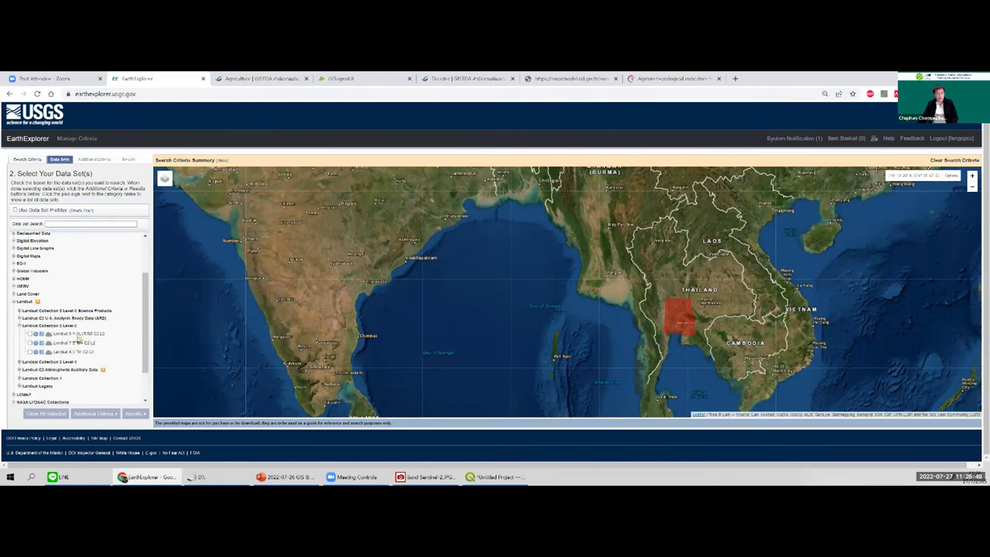
left_click(29, 334)
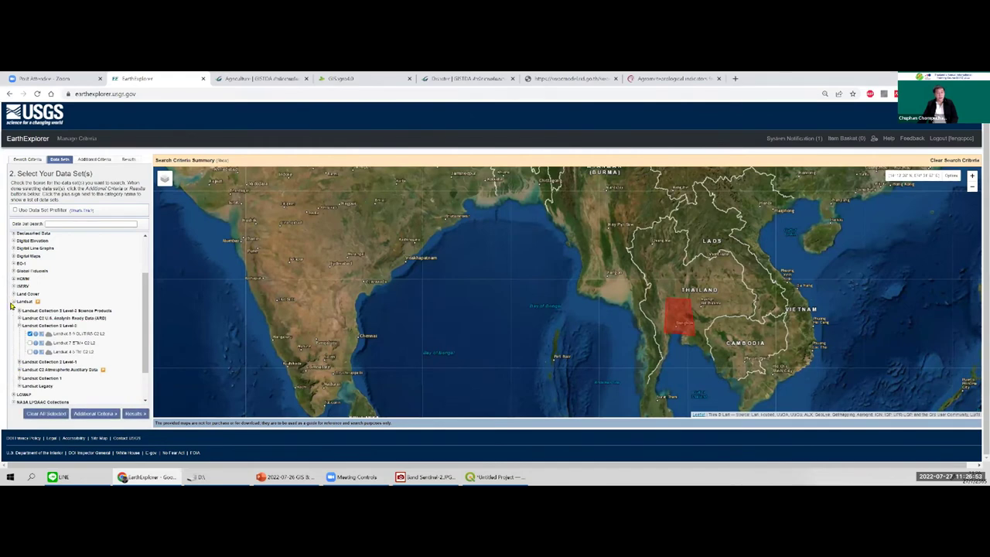
Add the Sentinel-2 data set to the search and accept its data set message
left_click_drag(147, 331, 147, 360)
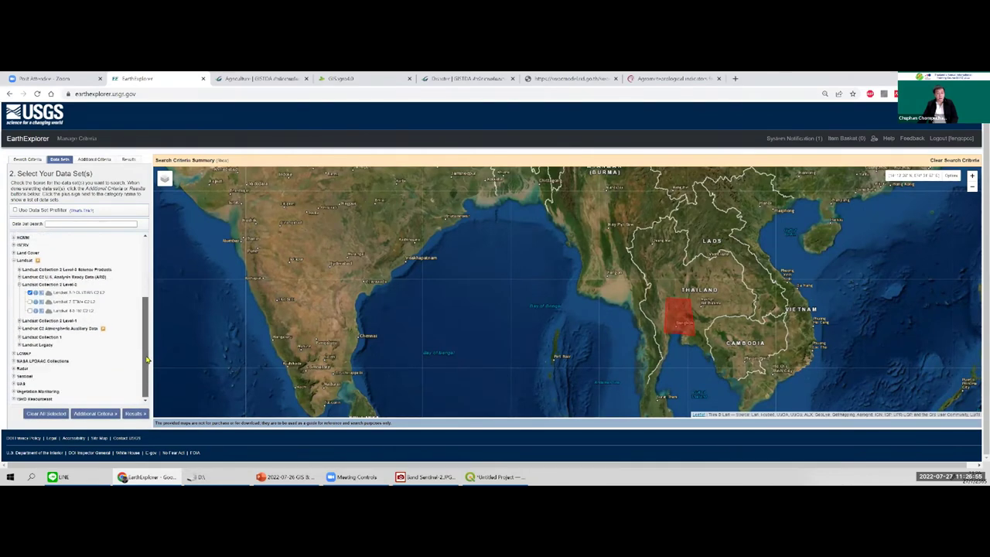
left_click(14, 376)
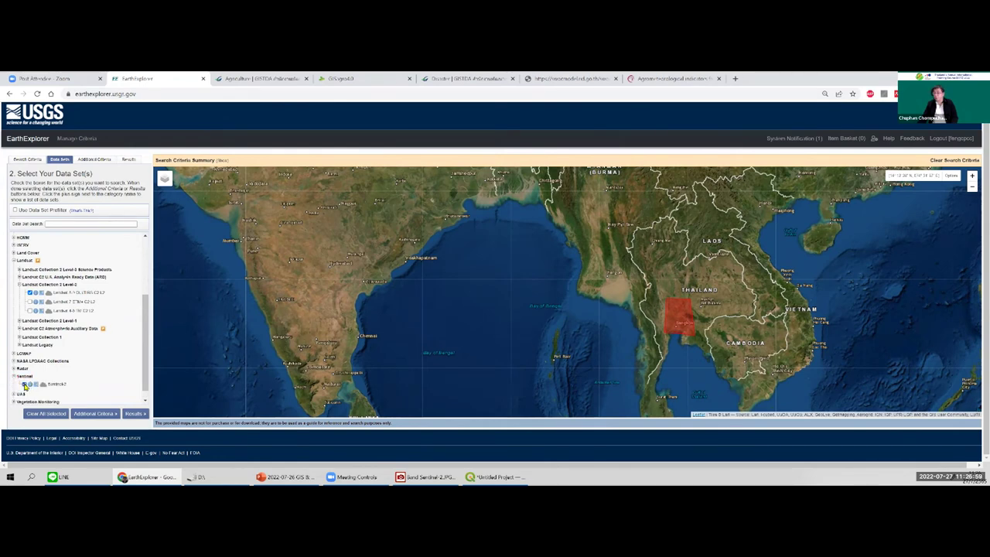
left_click(25, 384)
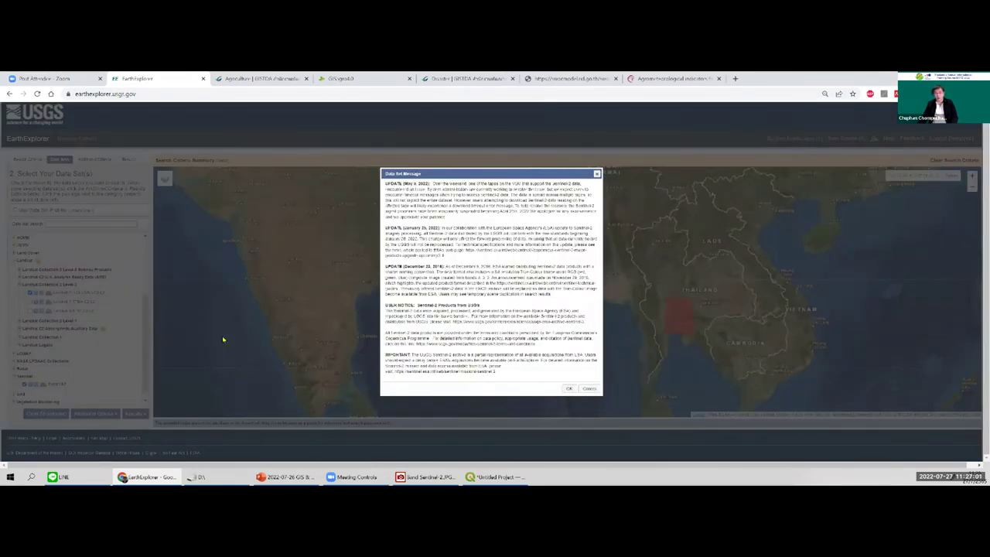
key("Return")
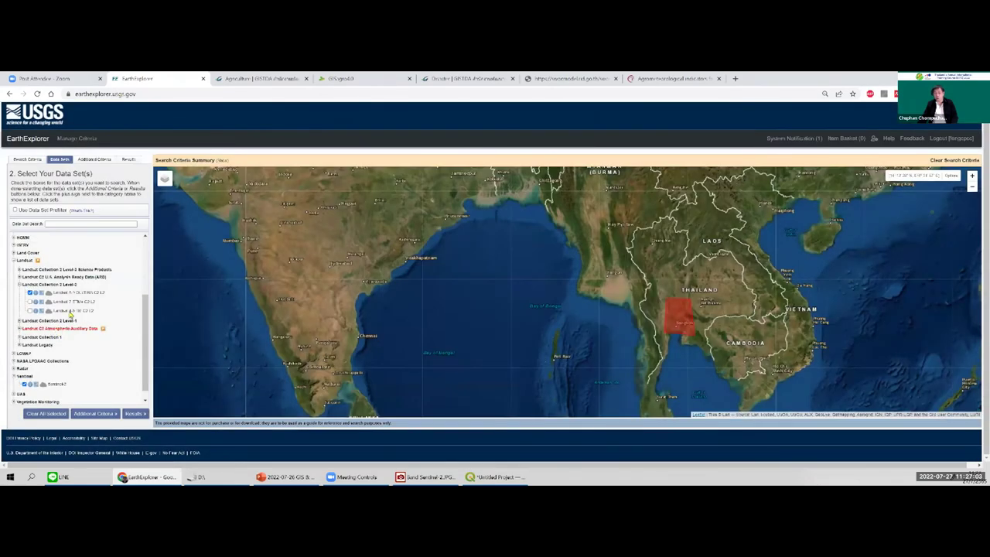
Run the search and preview the first and fourth Landsat 8-9 scenes on the map, hiding each preview after viewing it
left_click(136, 414)
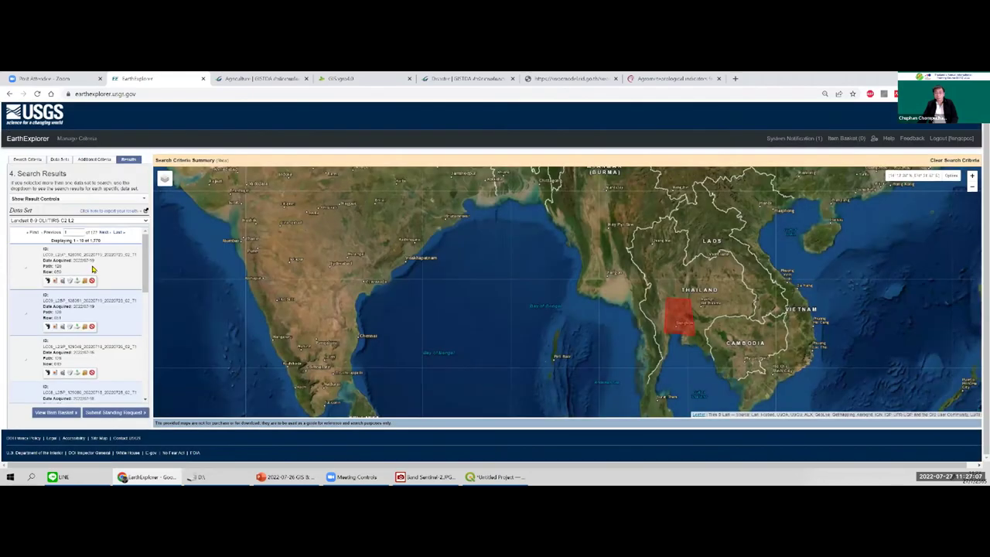
left_click(54, 281)
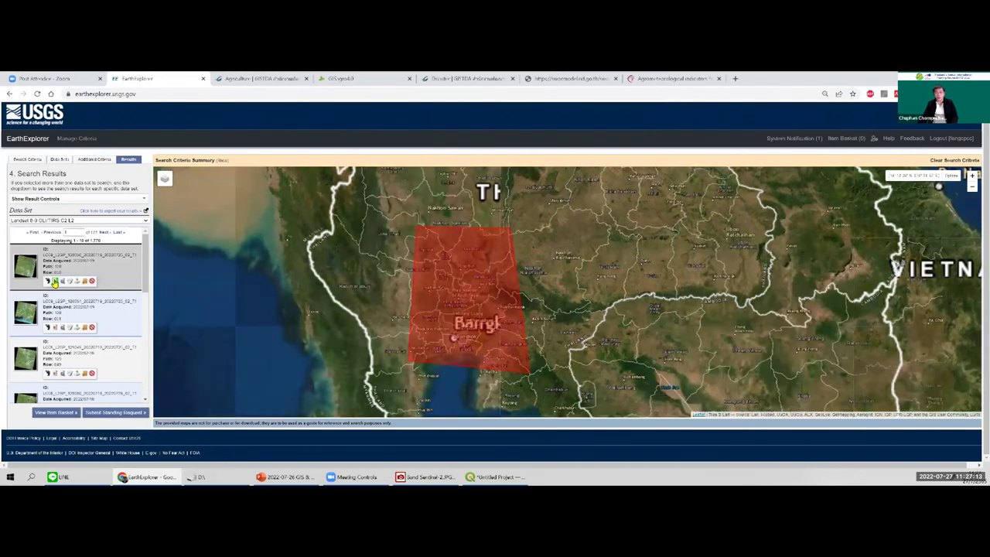
left_click(54, 281)
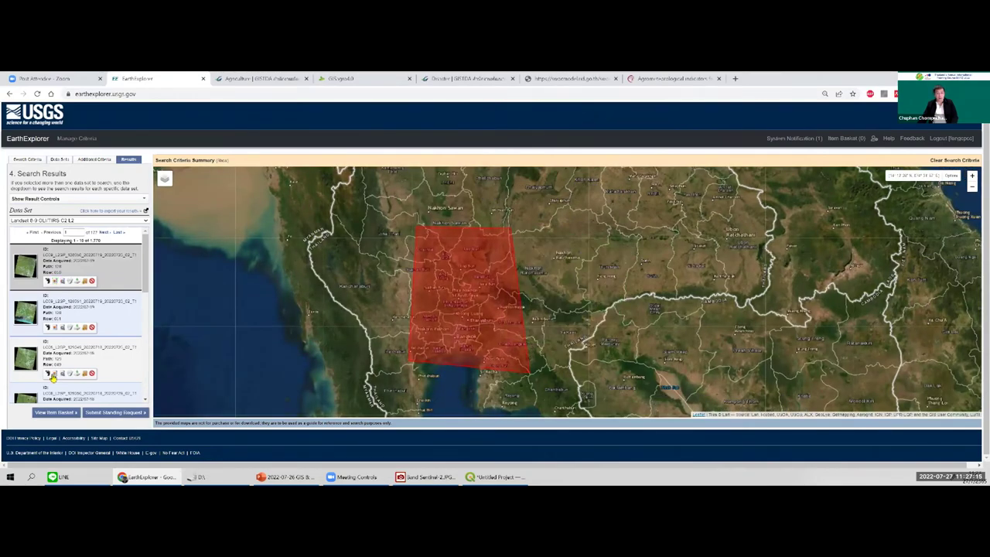
scroll(54, 333, "down", 2)
left_click(56, 333)
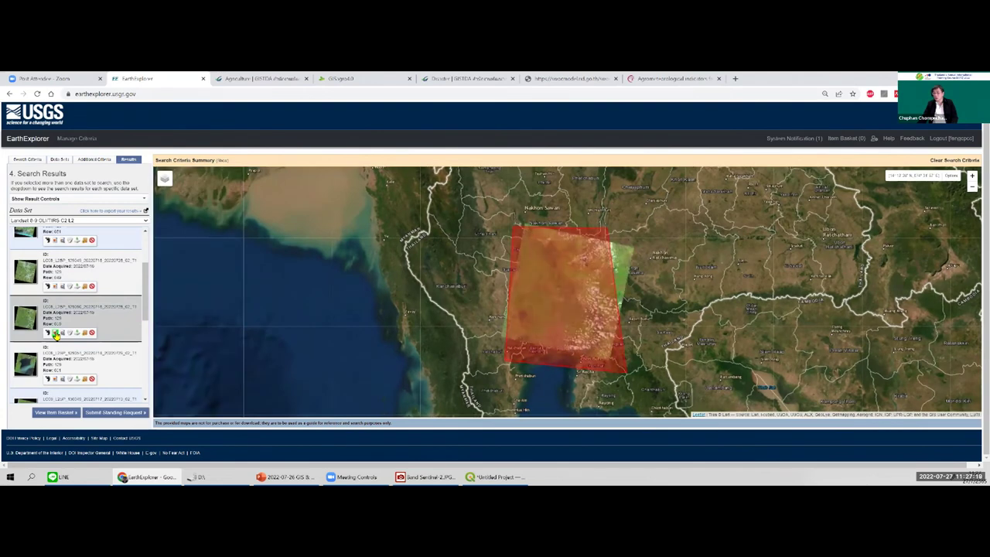
left_click(56, 334)
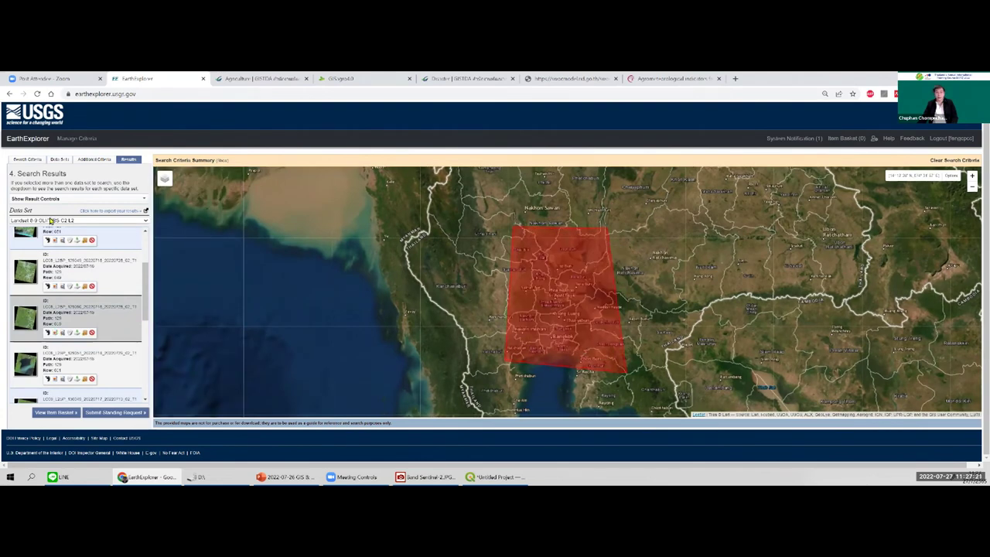
Show the Sentinel-2 search results and overlay the first tile's browse image on the map
left_click(48, 221)
left_click(44, 232)
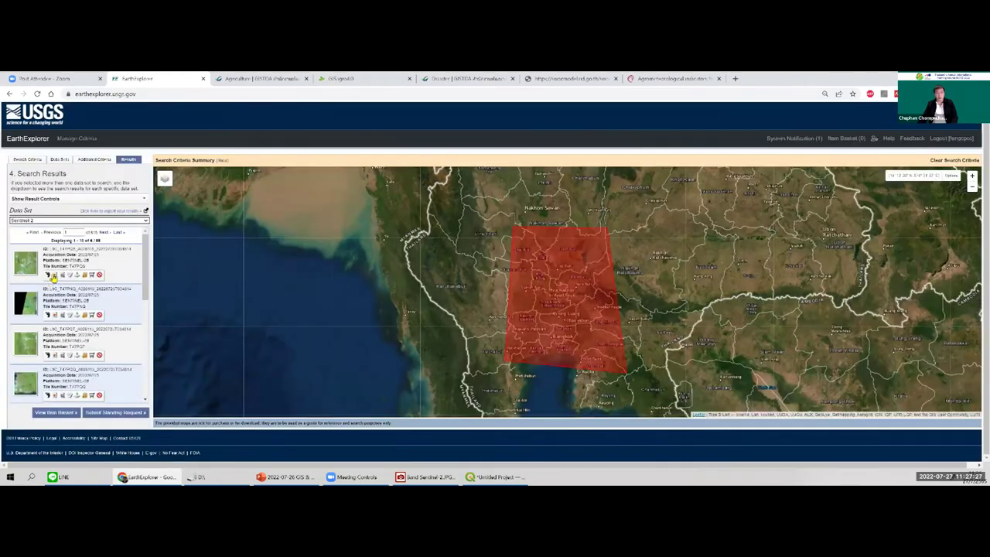
left_click(54, 276)
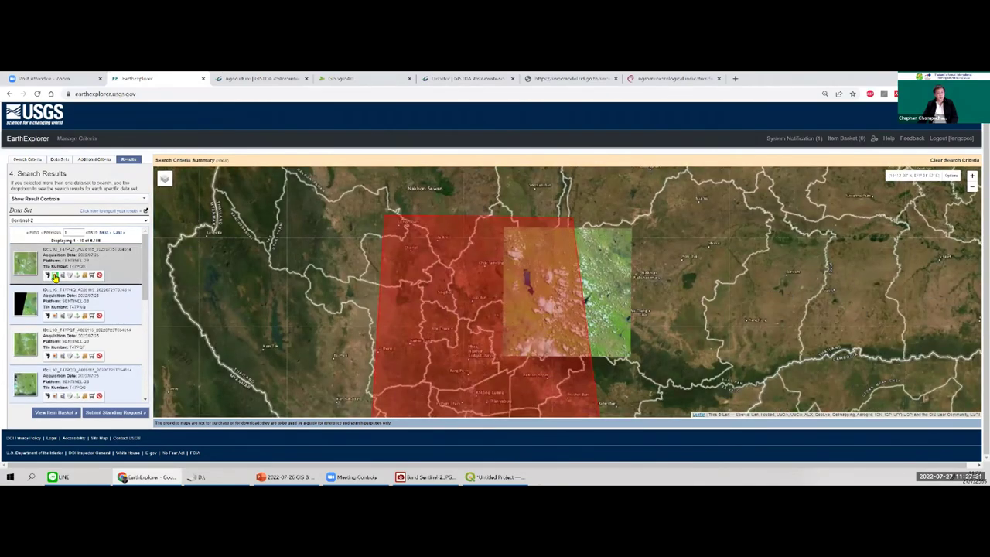
Hide the first Sentinel-2 tile's browse image, preview the third tile and hide it, and overlay a tile further down the results
left_click(55, 276)
left_click(56, 357)
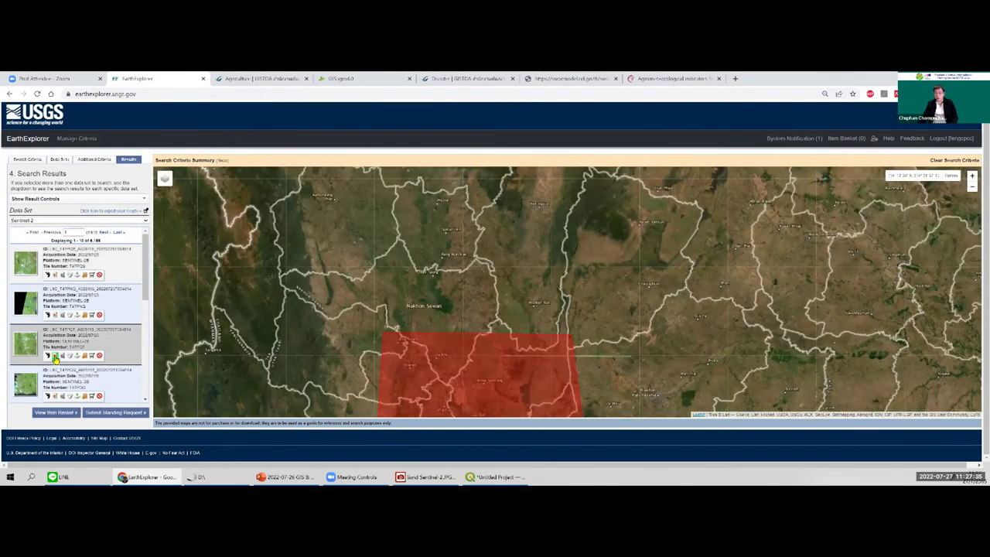
left_click(55, 355)
scroll(57, 350, "down", 2)
left_click(55, 348)
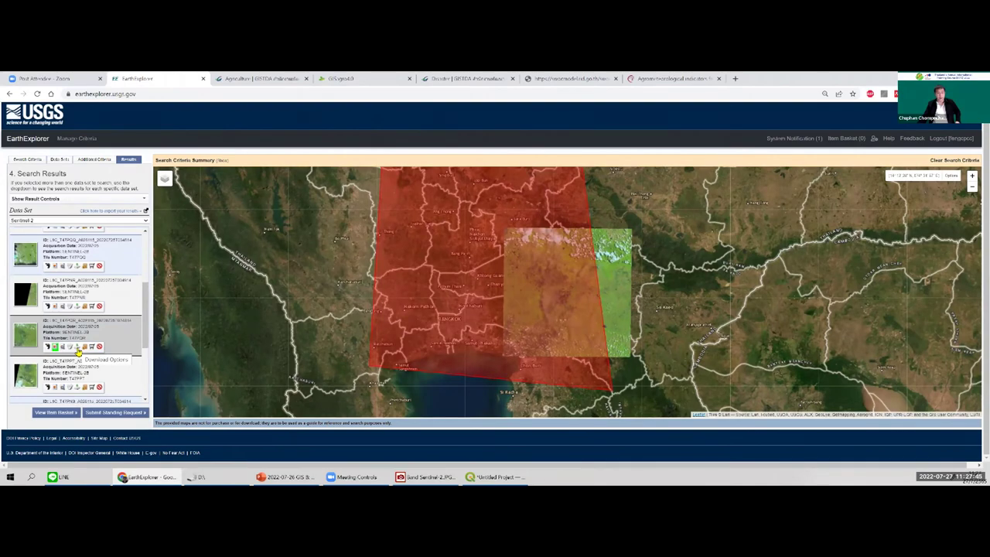
Review the overlaid Sentinel-2 tile's download options, comparing the file sizes of the L1C JPEG2000 tile and the full-resolution GeoTIFF browse
left_click(77, 347)
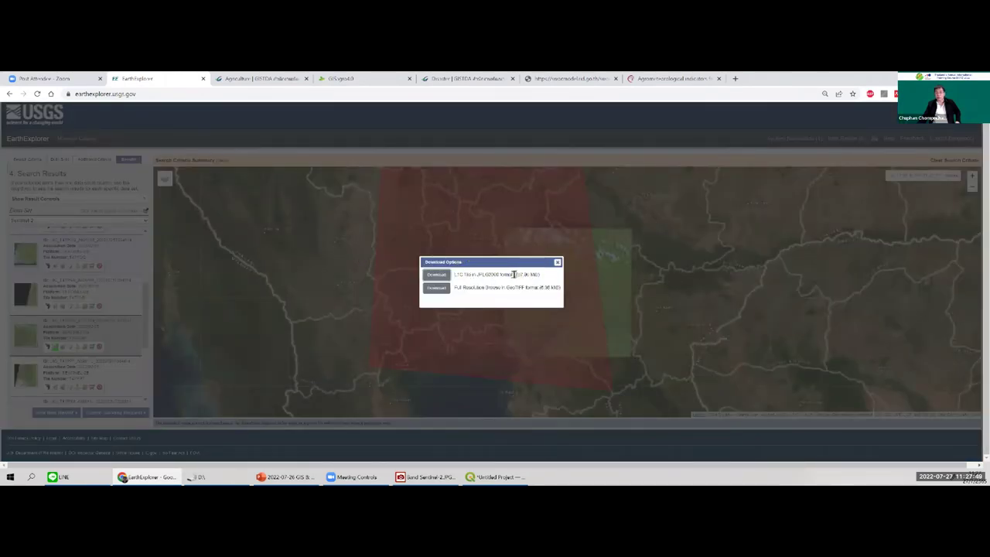
left_click_drag(515, 273, 539, 275)
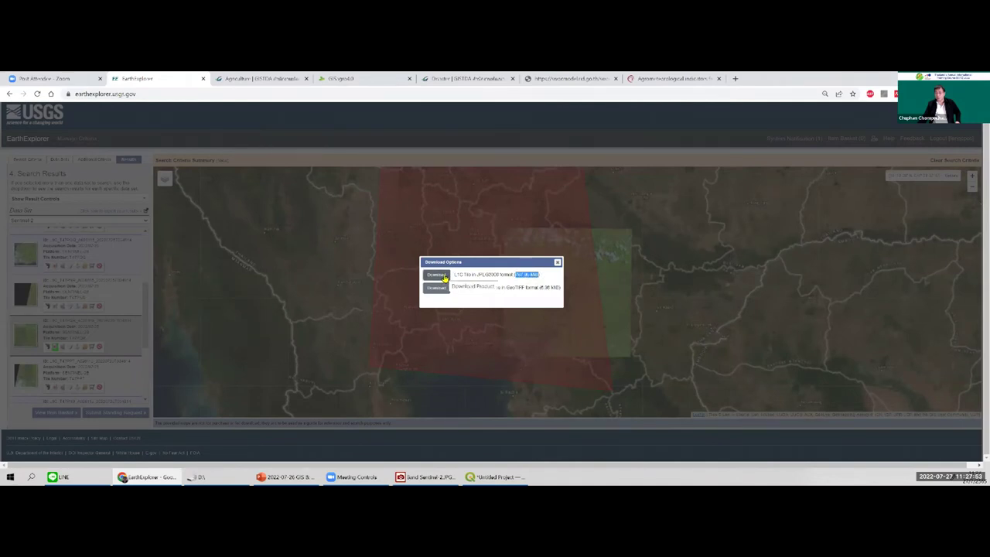
left_click_drag(456, 287, 549, 288)
left_click(543, 289)
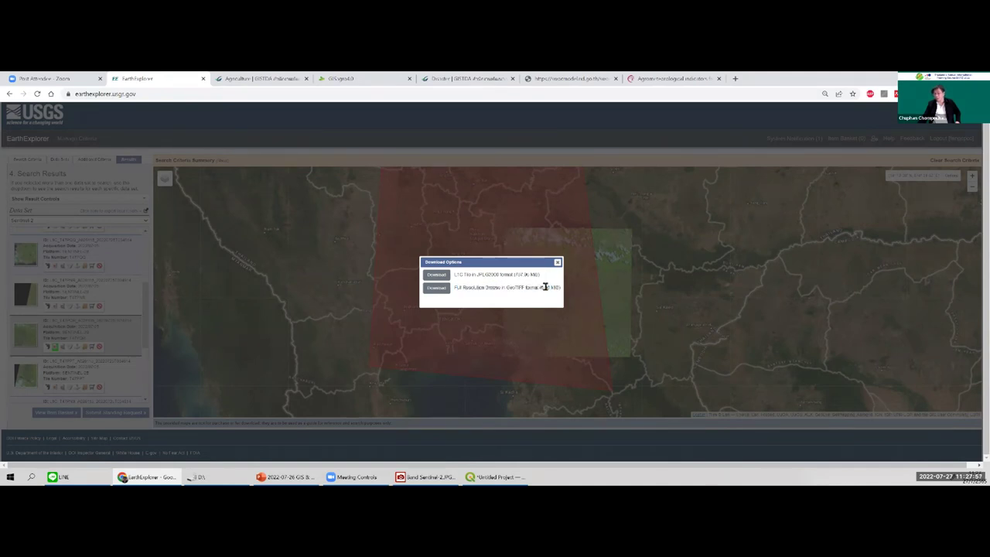
left_click_drag(515, 274, 535, 275)
left_click(525, 274)
Switch the search results back to the Landsat 8-9 OLI/TIRS C2 L2 data set
left_click(56, 223)
left_click(57, 220)
left_click(54, 232)
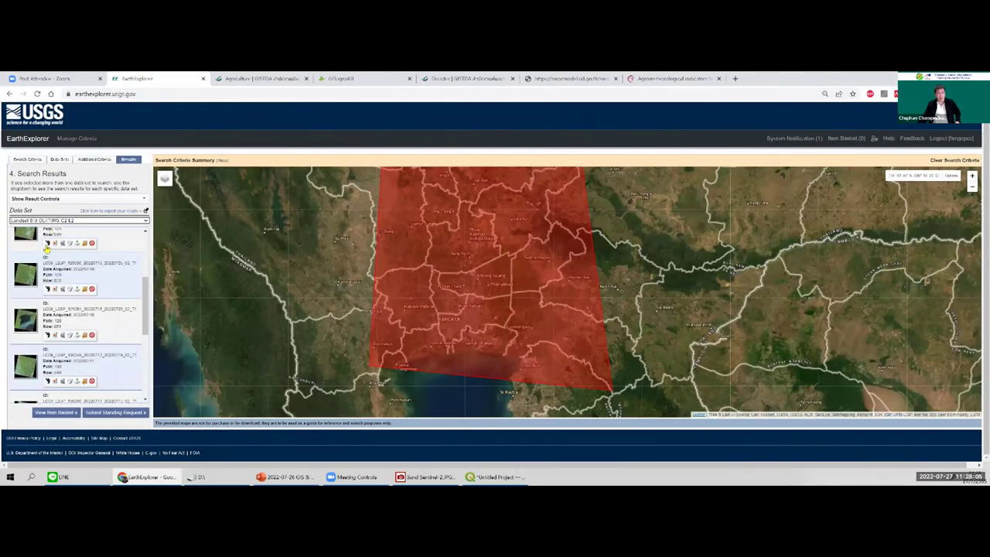
View the Level-2 product bundle and individual band downloads for scene LC08_L2SP_129050_20220718_20220726_02_T1, closing the options without downloading
left_click(78, 288)
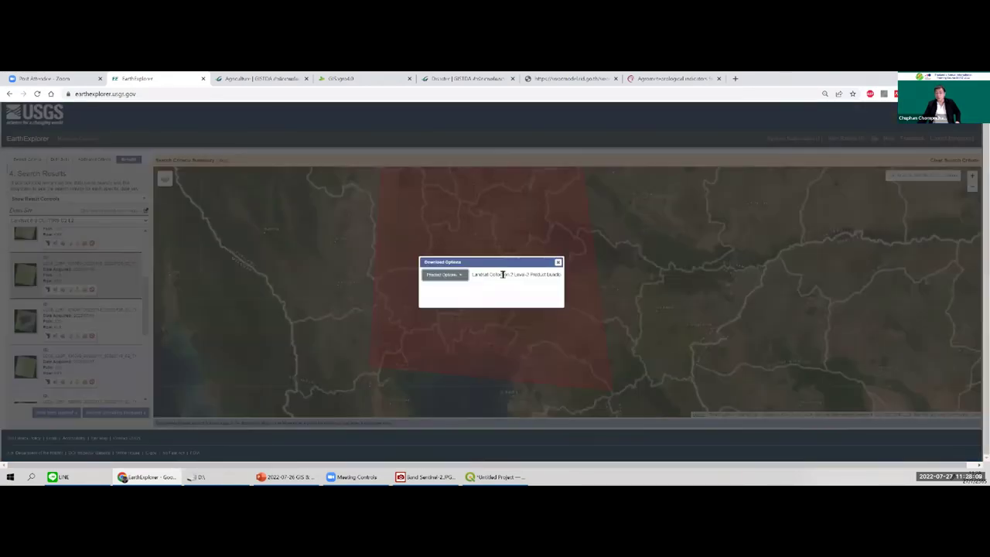
left_click(457, 280)
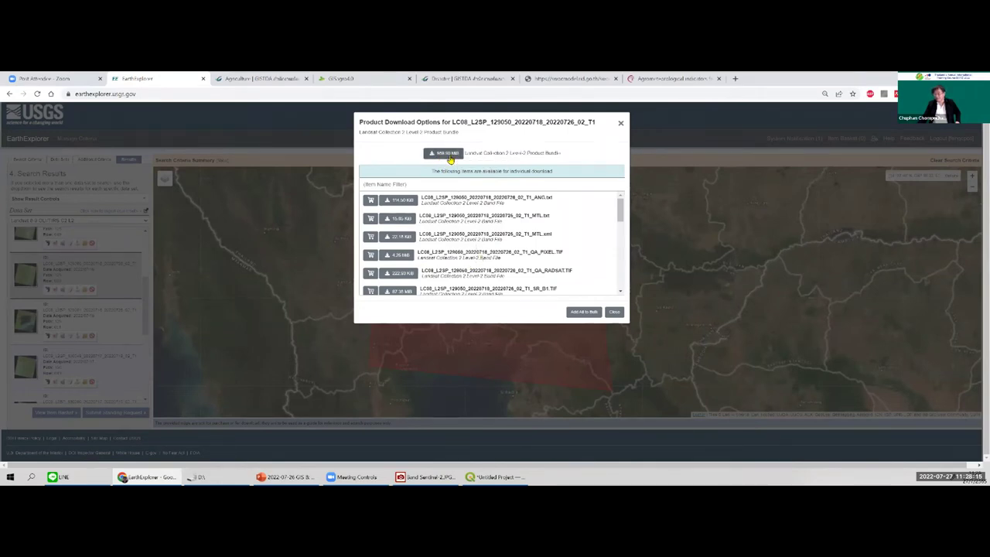
left_click(621, 125)
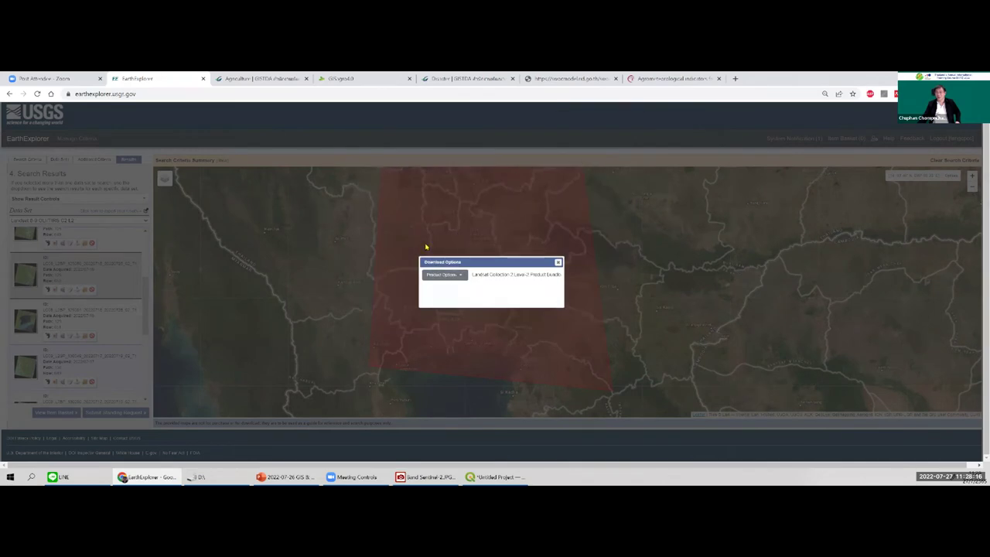
left_click(557, 263)
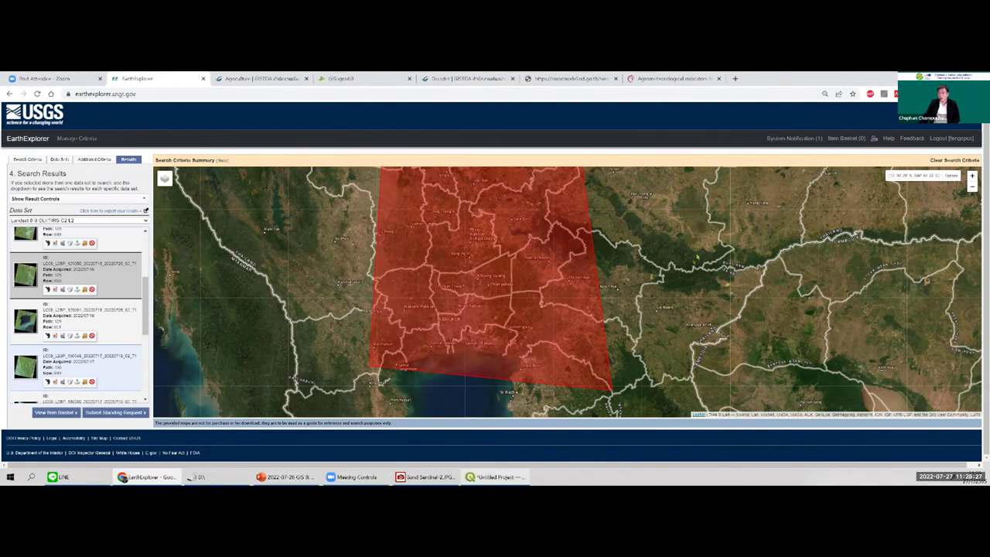
Switch to QGIS, save the NDVI-LS8 color map as NDVI in the RS_Data folder, and accept the layer's symbology
left_click(494, 476)
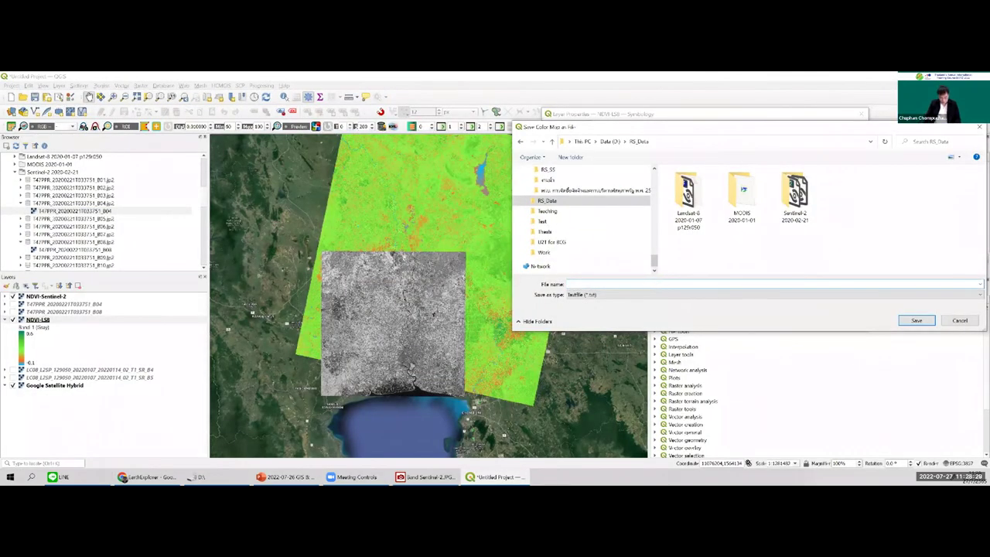
type("NDVI")
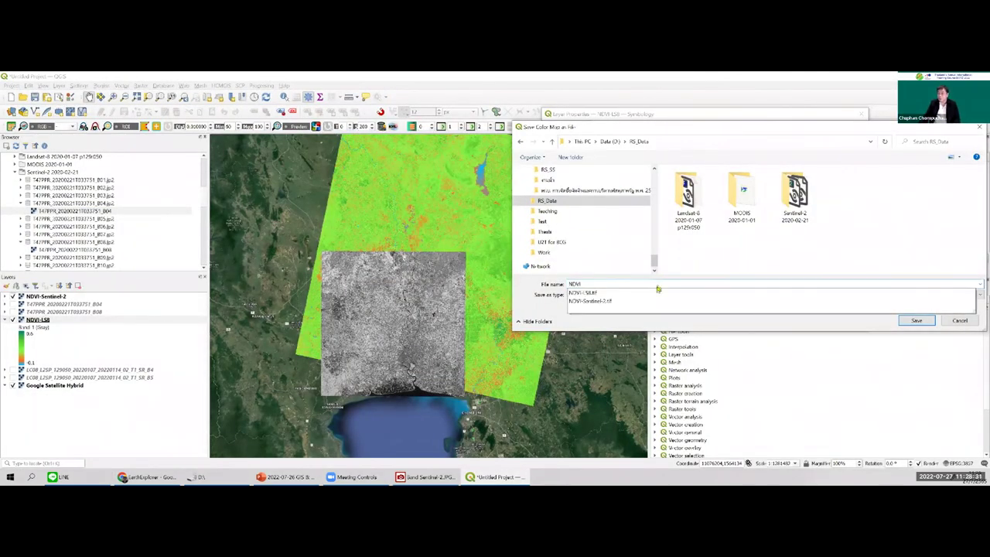
key("Return")
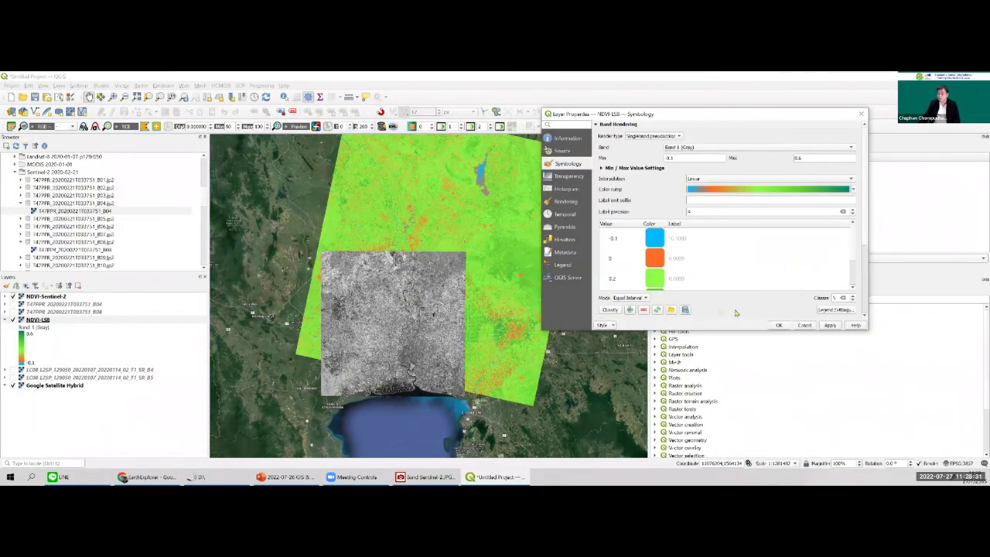
left_click(779, 325)
Load the saved NDVI color map into the NDVI-Sentinel-2 layer's singleband pseudocolor symbology and apply it
left_click(42, 300)
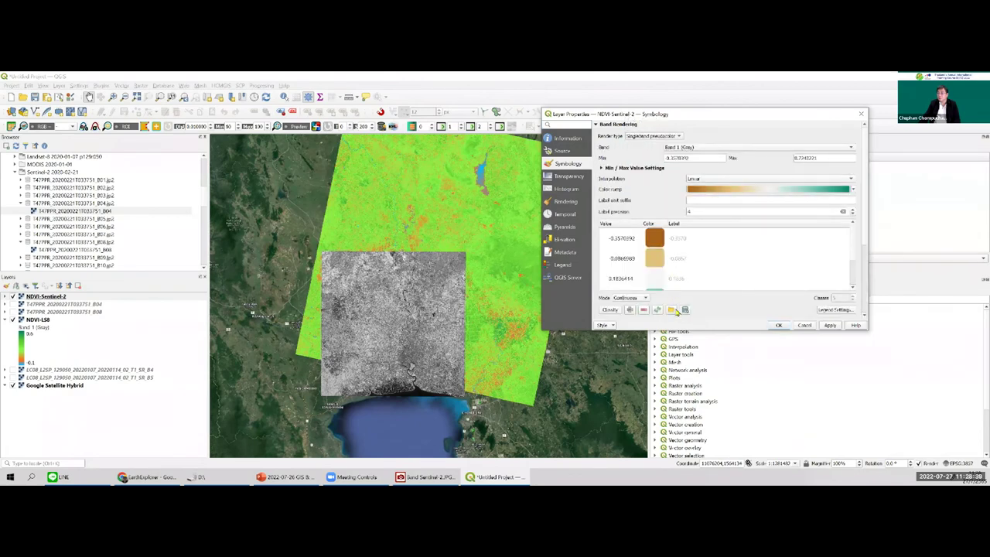
double_click(798, 195)
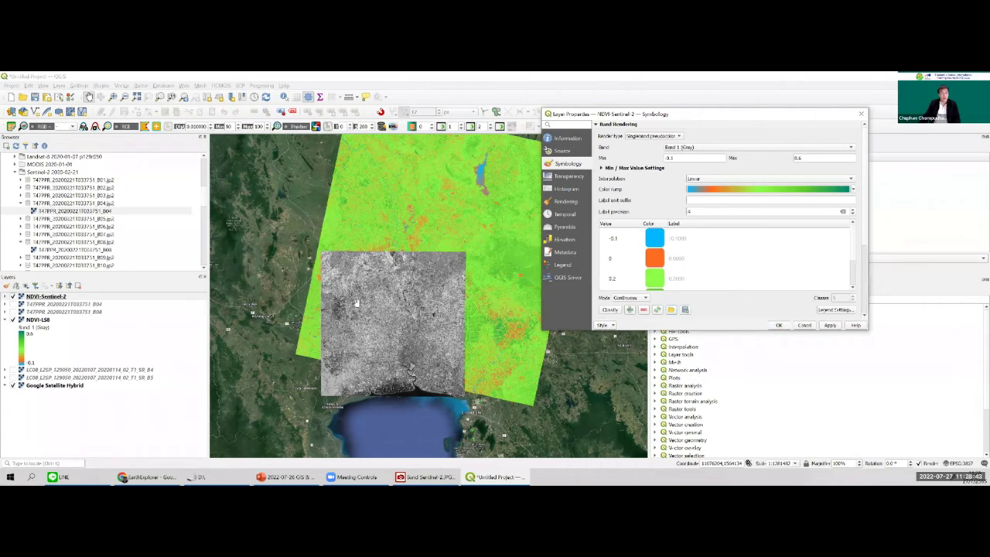
key("Return")
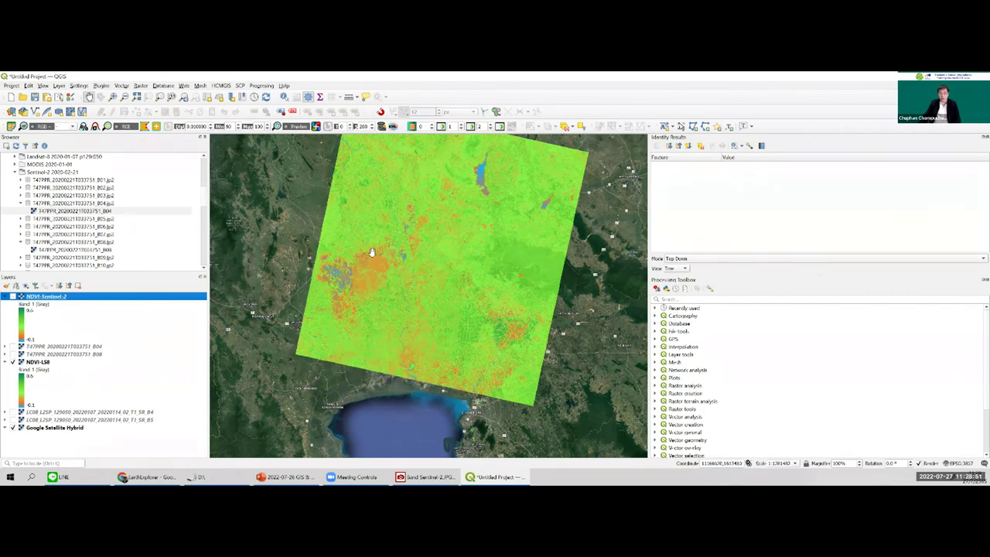
Examine the orange low-NDVI area of NDVI-LS8 up close and compare it with NDVI-Sentinel-2 shown over the same area
scroll(358, 270, "up", 1)
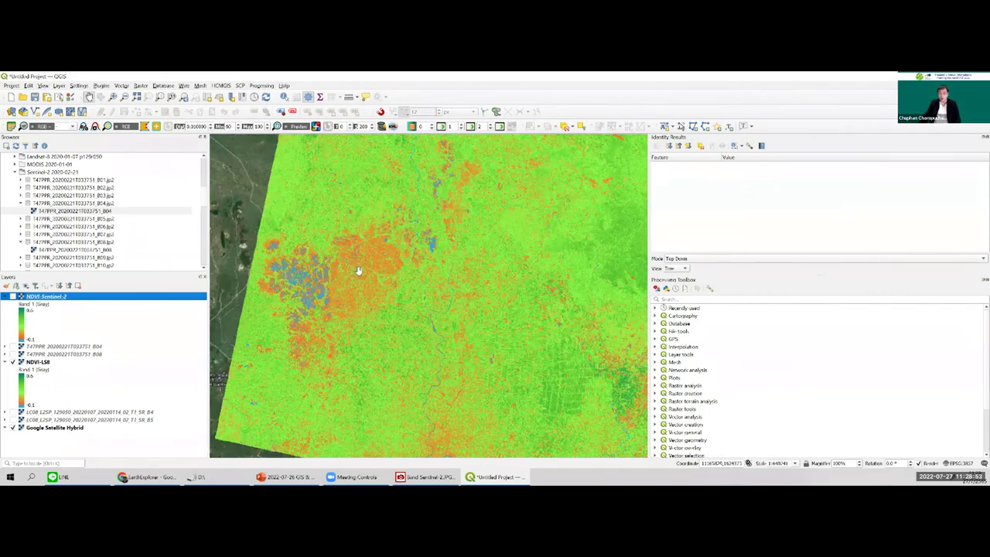
scroll(401, 332, "up", 1)
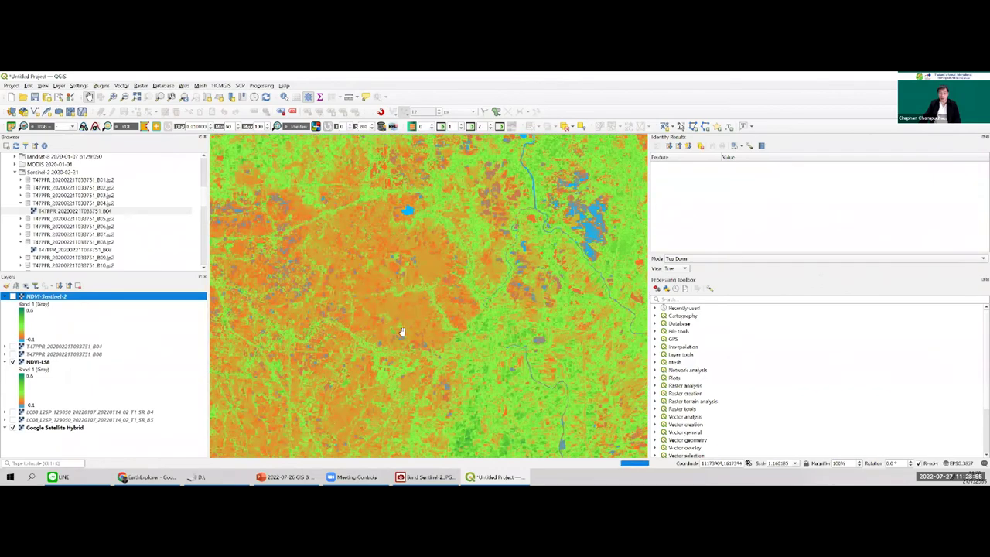
left_click_drag(401, 332, 441, 328)
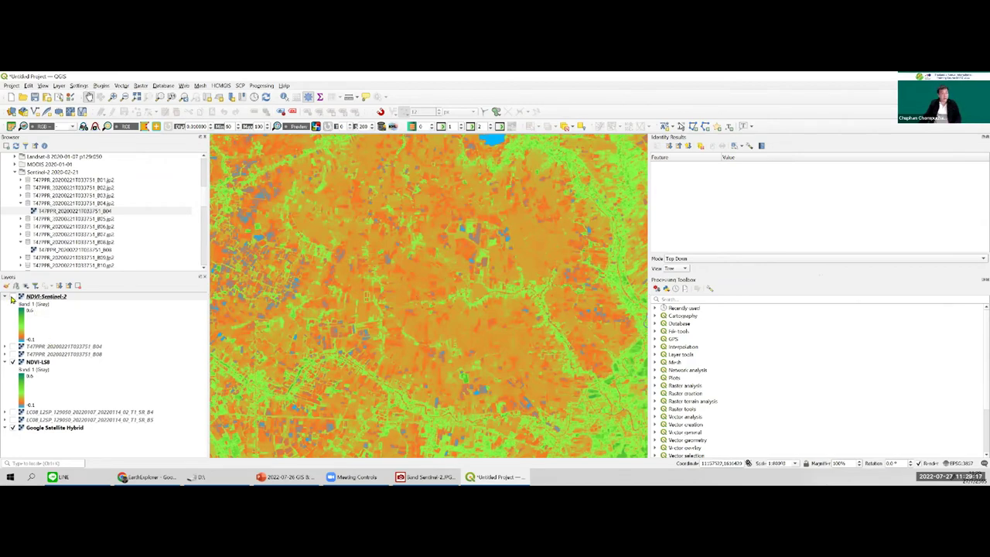
left_click(13, 298)
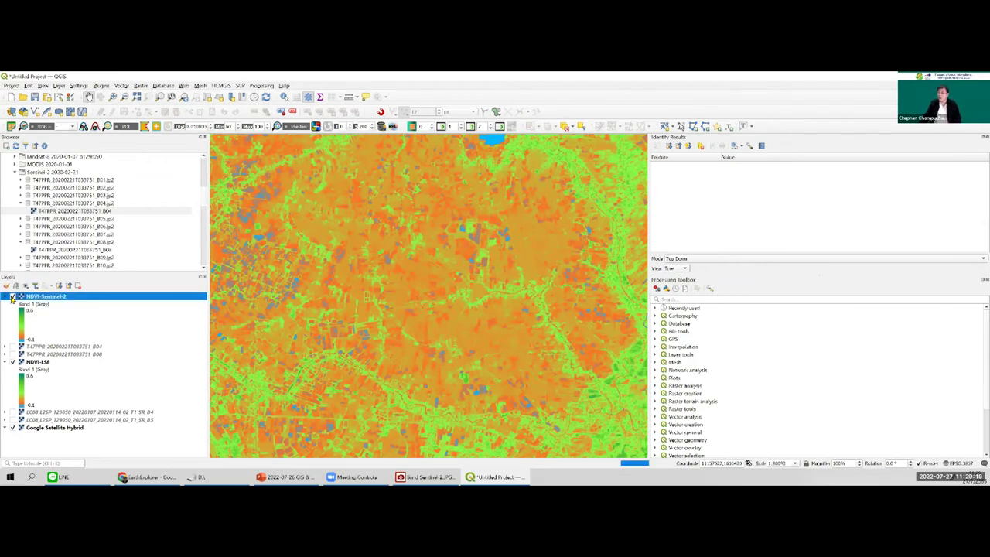
left_click(13, 297)
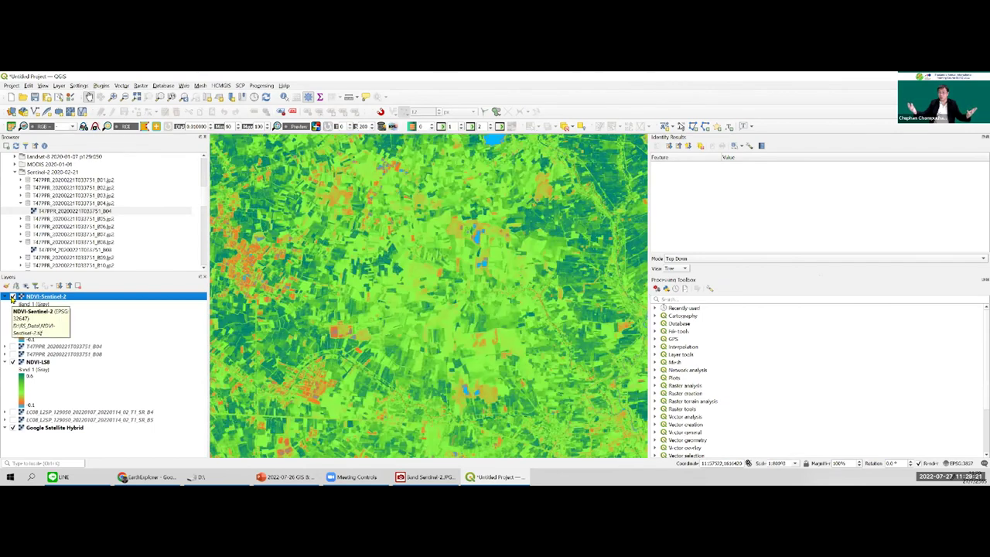
left_click_drag(347, 255, 353, 265)
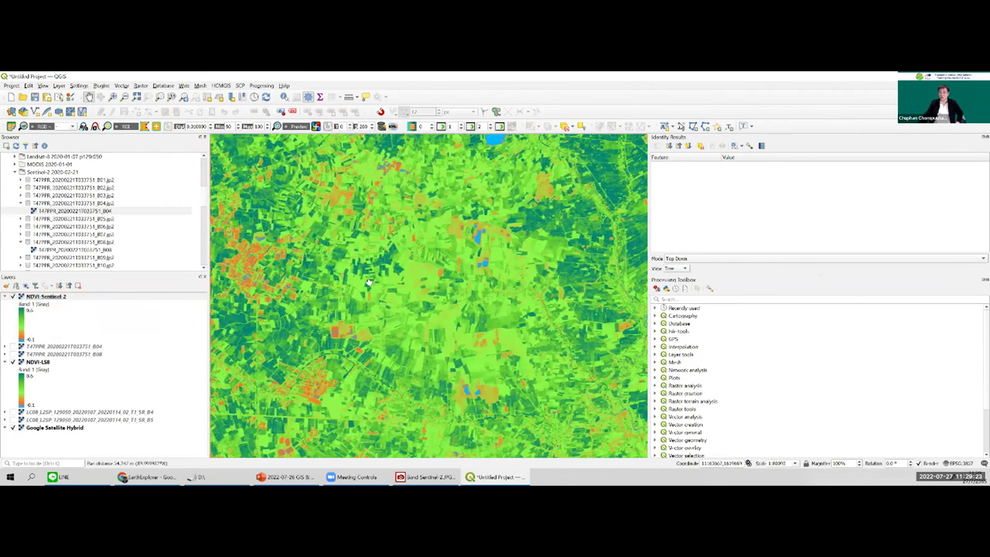
left_click_drag(408, 174, 416, 195)
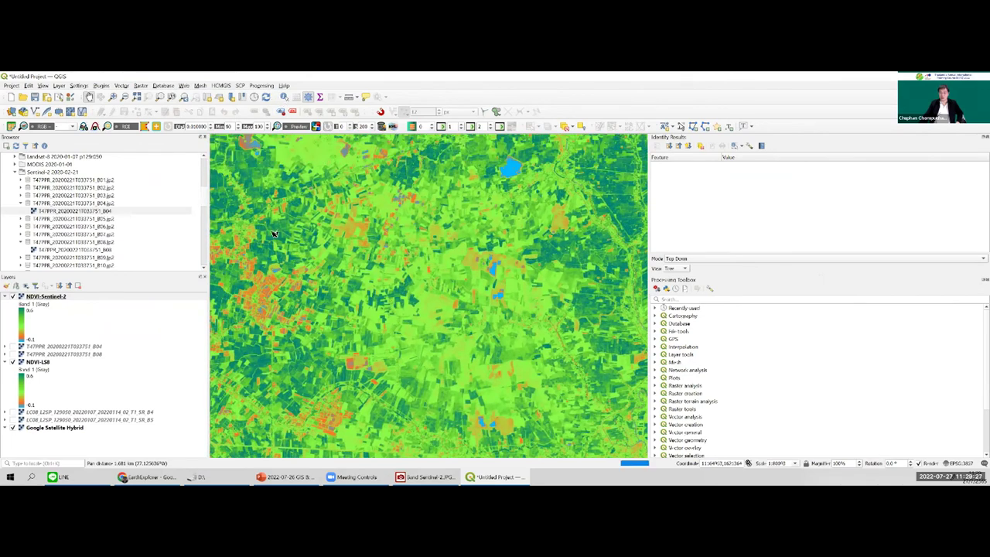
Identify the NDVI values of both NDVI-Sentinel-2 and NDVI-LS8 at a dark green field in the western part of the map
key("ctrl+shift+i")
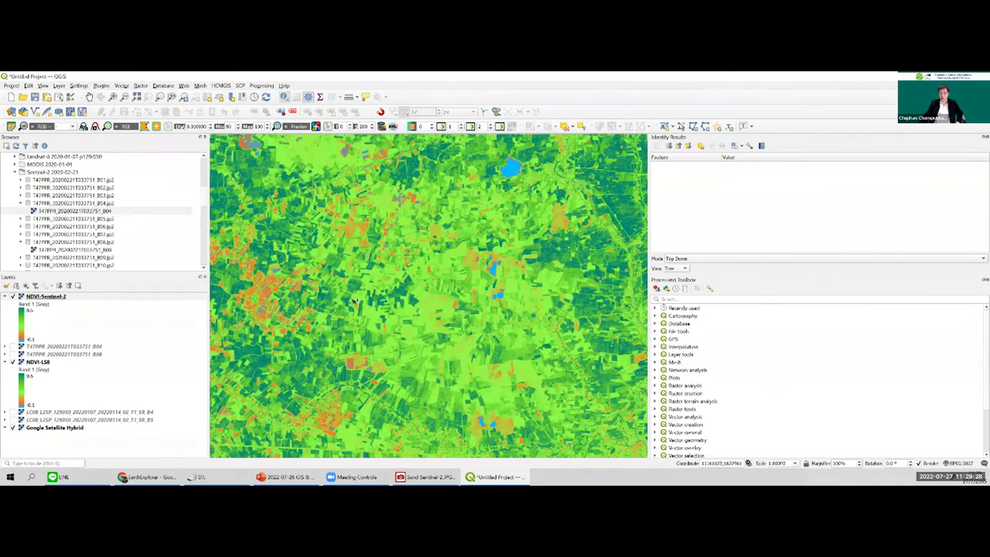
left_click(283, 238)
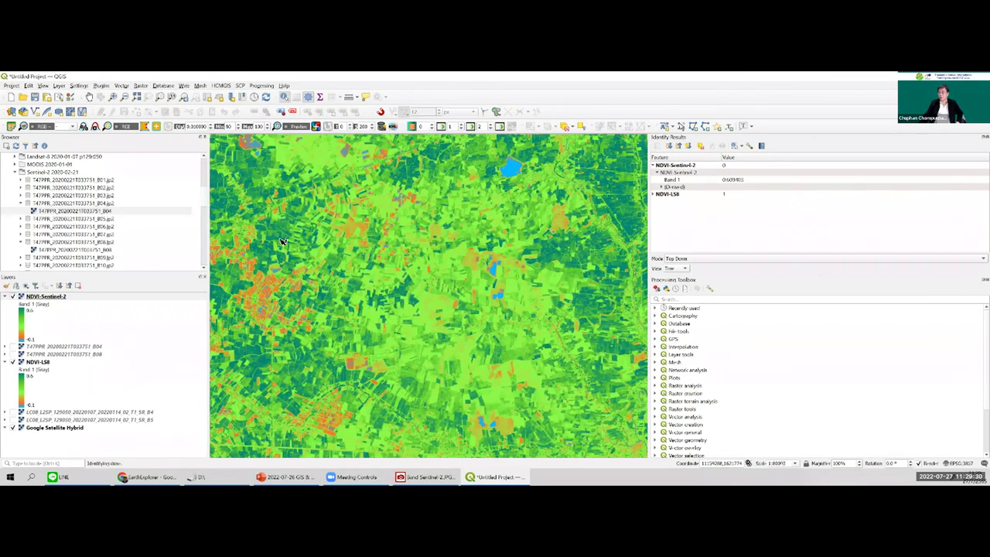
left_click(654, 196)
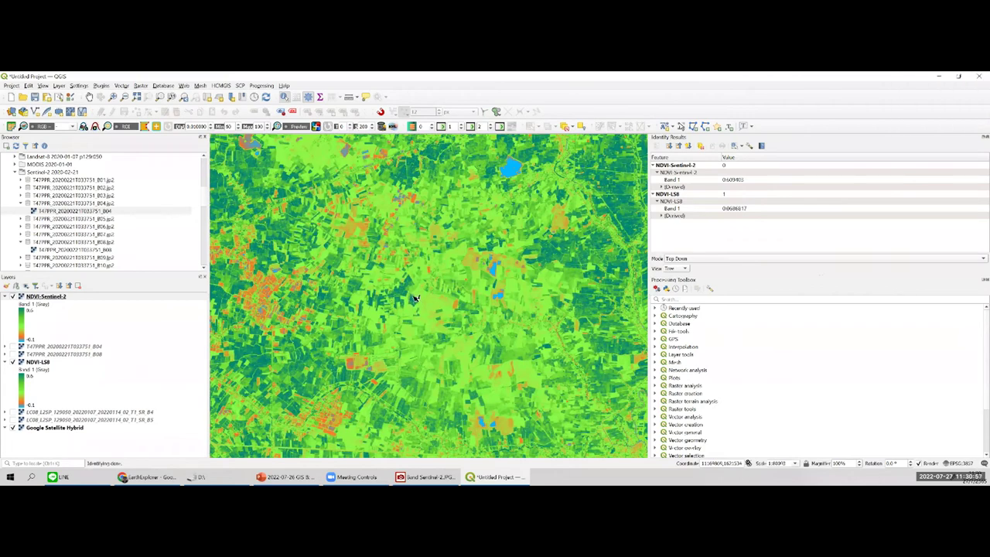
scroll(357, 279, "down", 1)
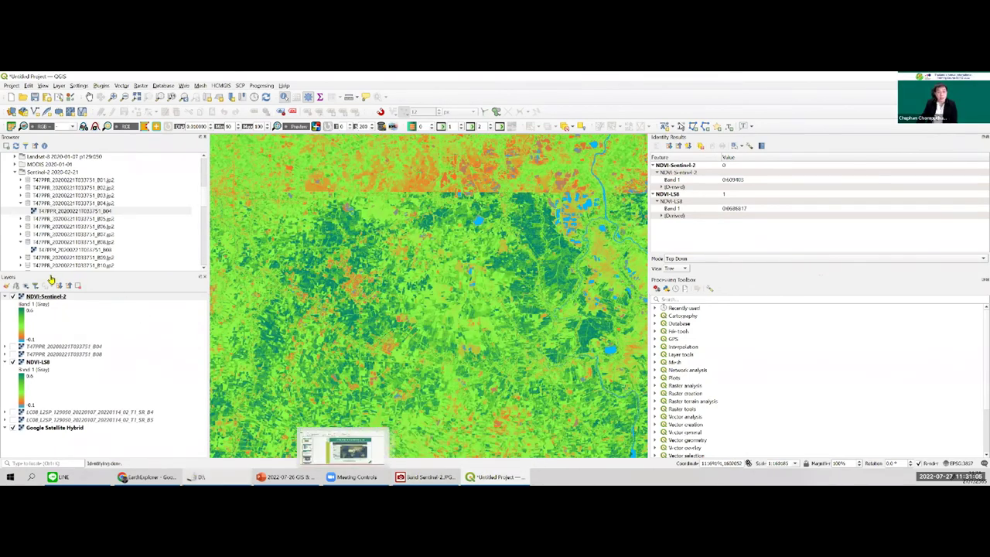
Switch to File Explorer and open the 01 Sand Pit folder inside 2022-07-27 TICA Clip
key("alt+Tab")
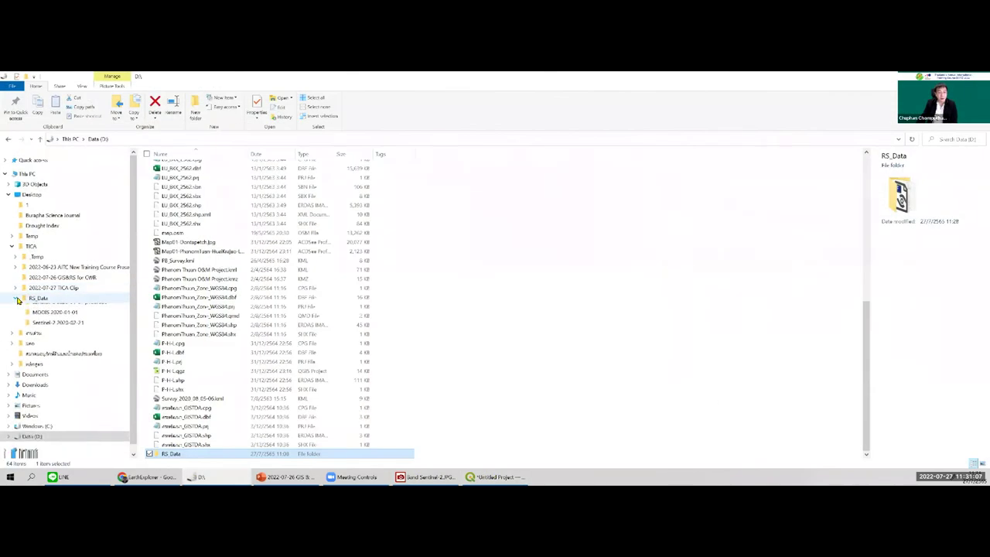
left_click(58, 288)
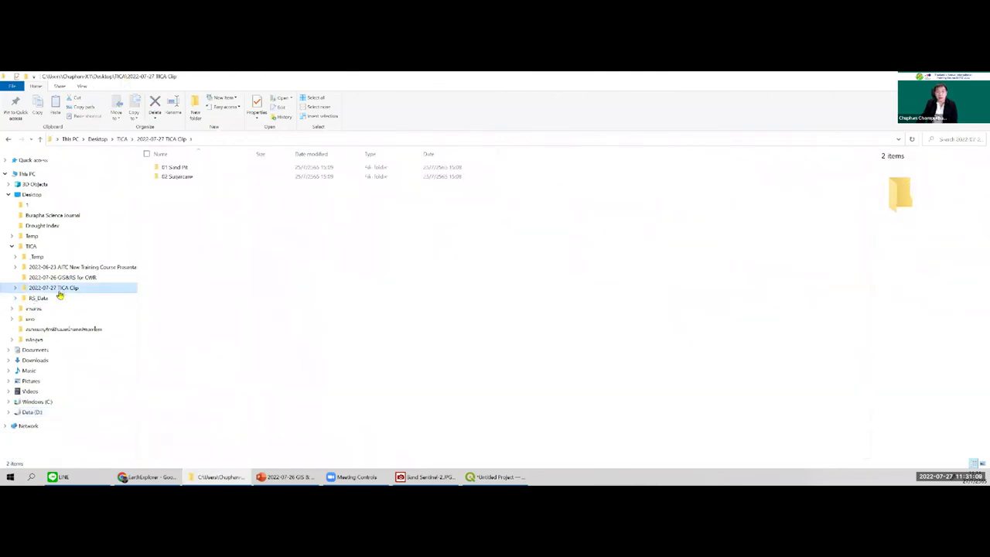
left_click(185, 241)
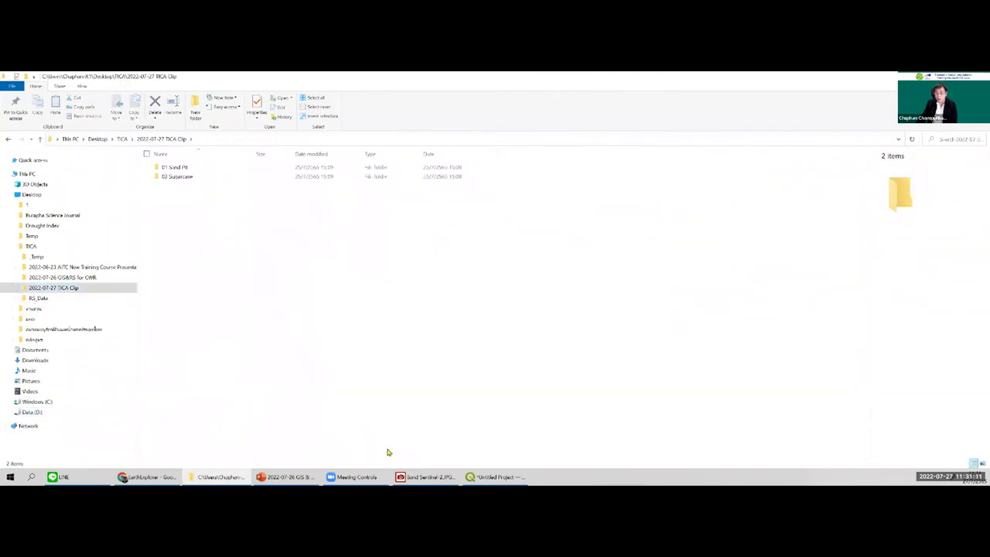
mouse_move(503, 476)
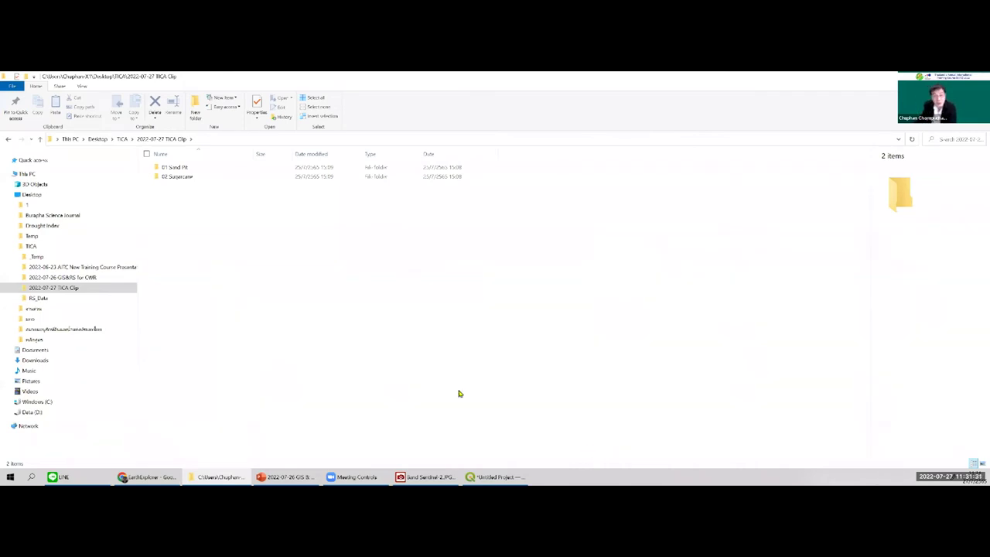
left_click(197, 169)
double_click(198, 168)
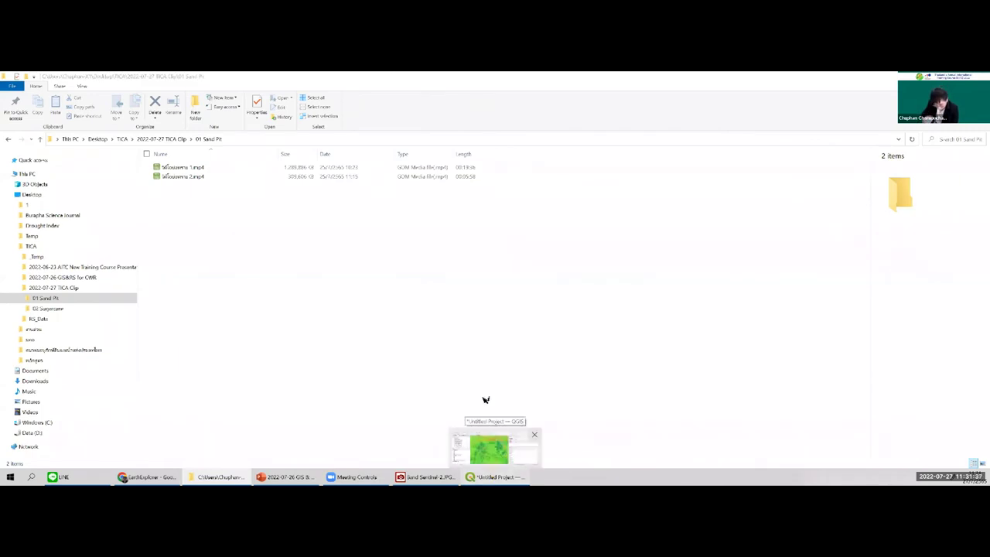
Switch to QGIS and hide the NDVI-Sentinel-2 and NDVI-LS8 layers, leaving only the Google Satellite Hybrid basemap on
left_click(489, 447)
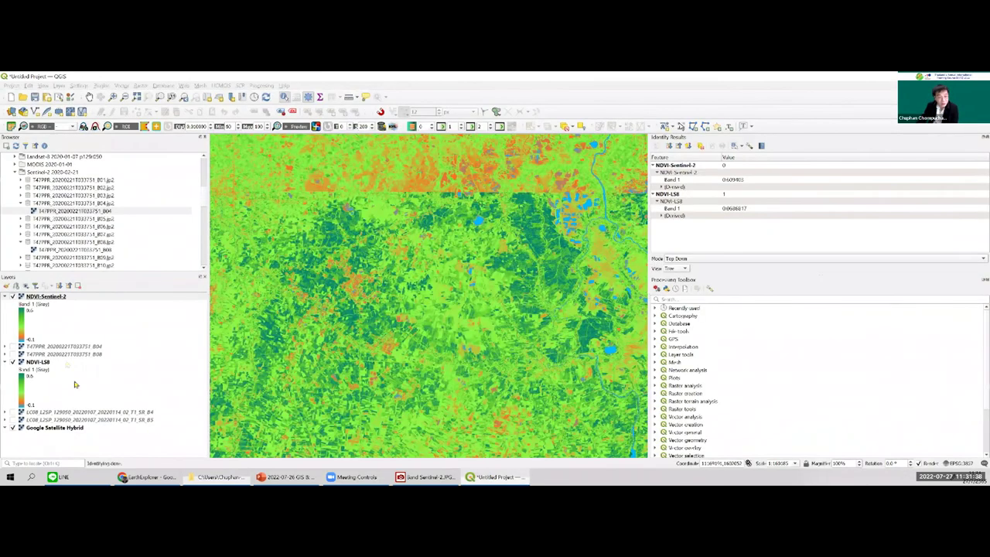
left_click(11, 296)
left_click(11, 297)
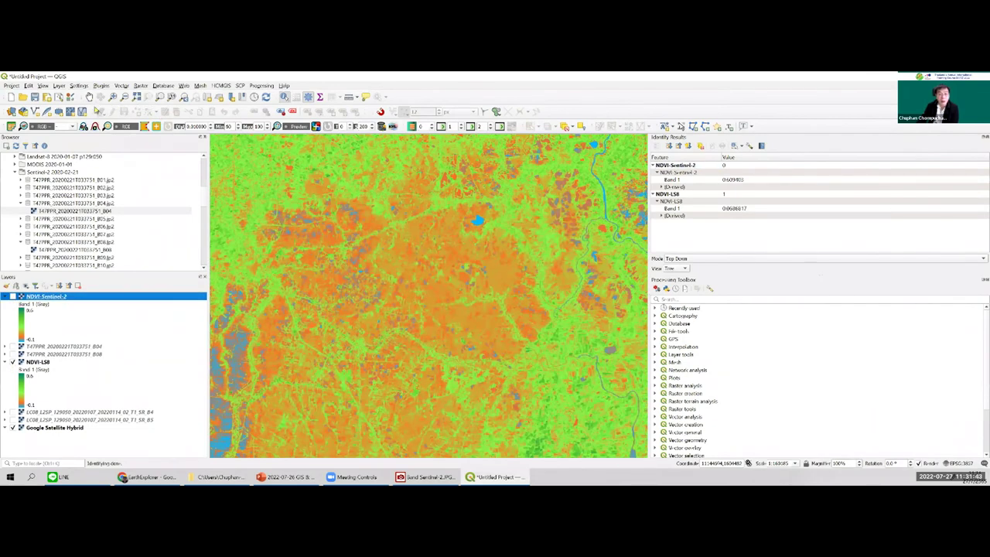
Locate the large sand pit among the farm plots on the satellite basemap and examine its extent and surroundings up close
left_click_drag(328, 362, 339, 360)
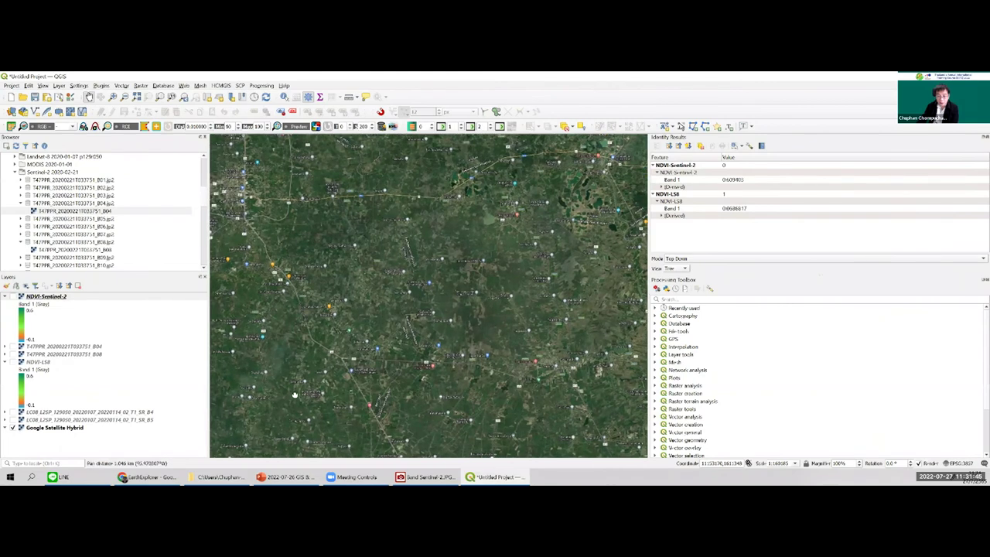
scroll(320, 318, "down", 2)
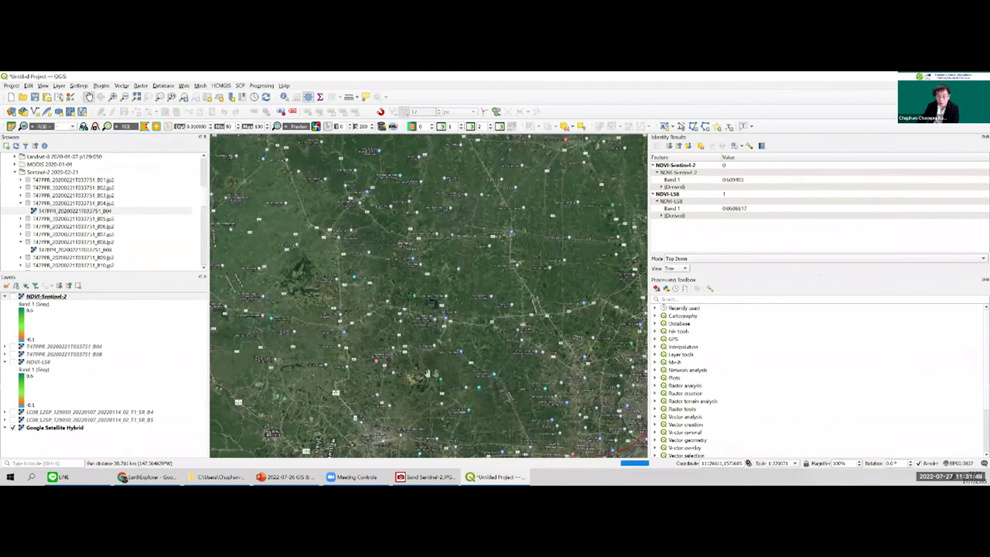
scroll(445, 314, "up", 3)
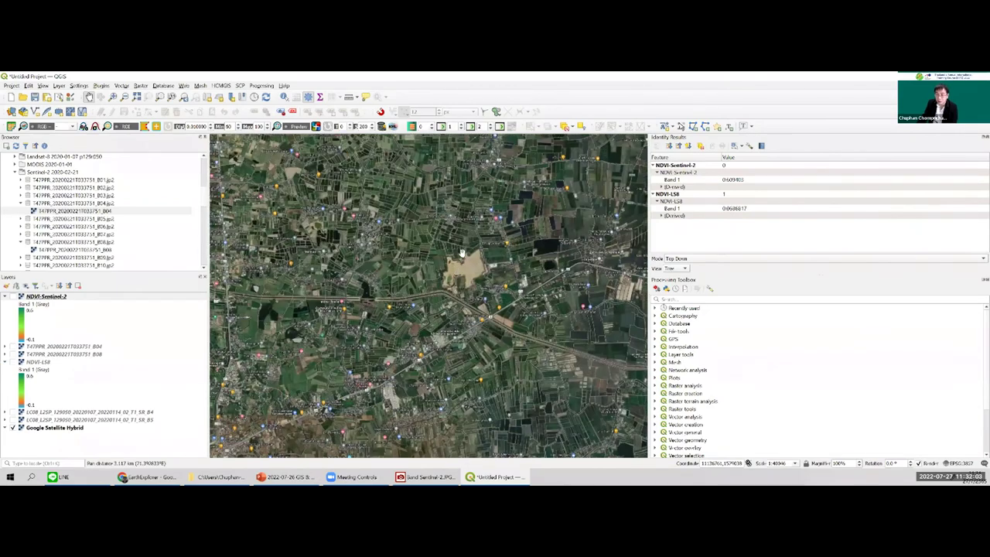
scroll(467, 258, "up", 2)
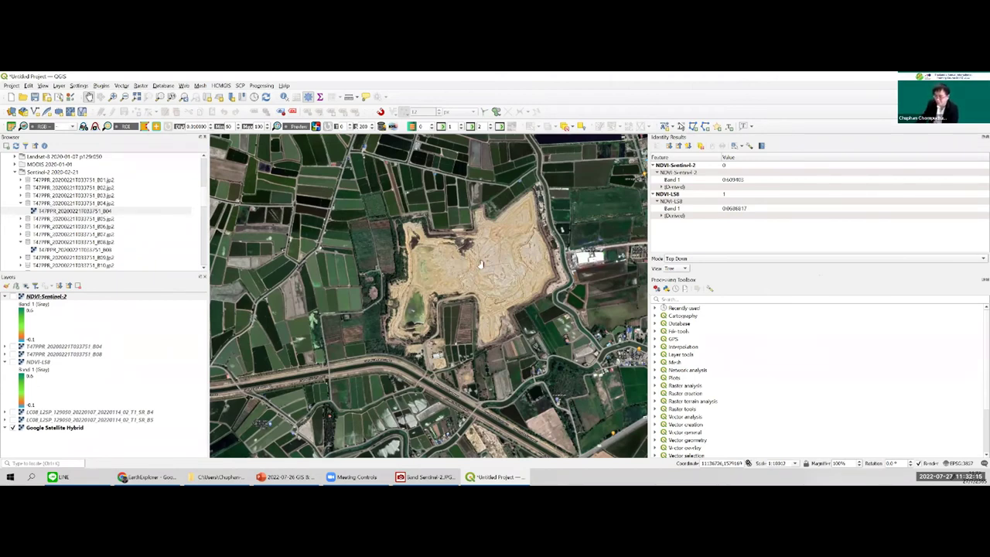
scroll(481, 280, "up", 1)
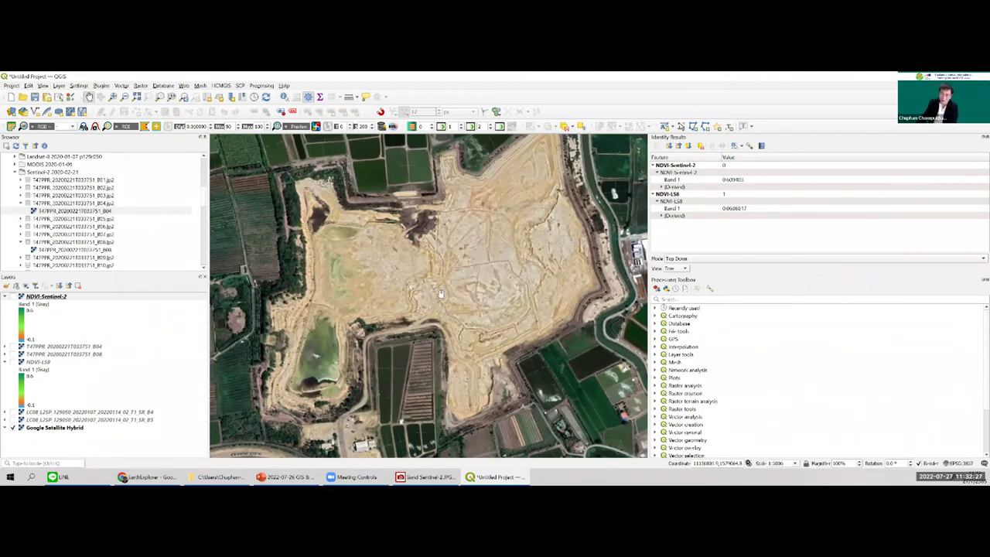
scroll(441, 291, "down", 3)
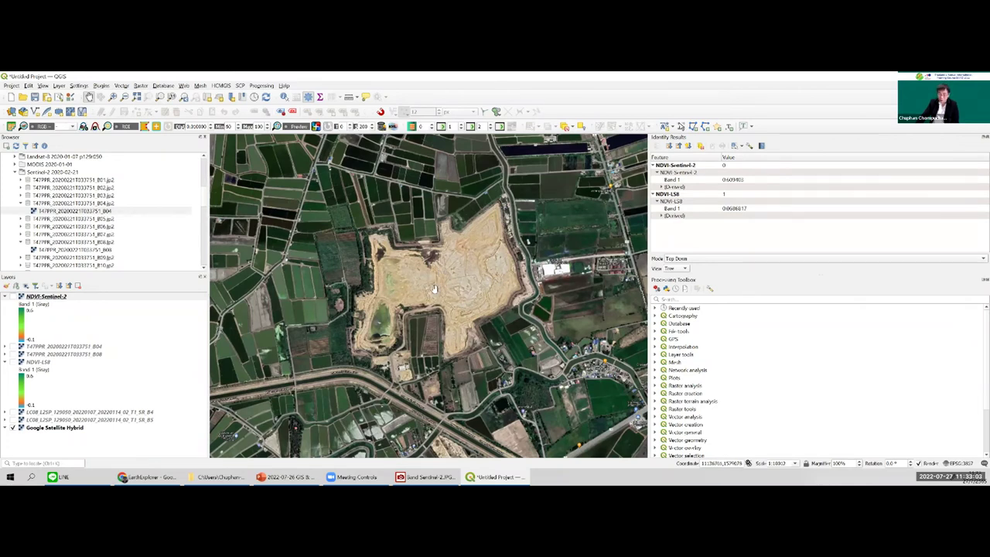
scroll(430, 290, "up", 2)
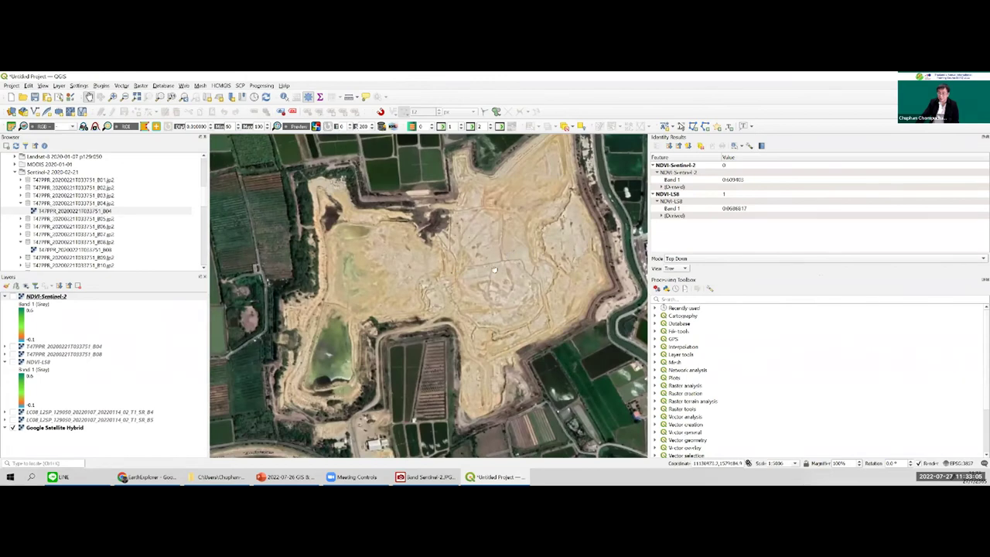
left_click_drag(509, 253, 489, 270)
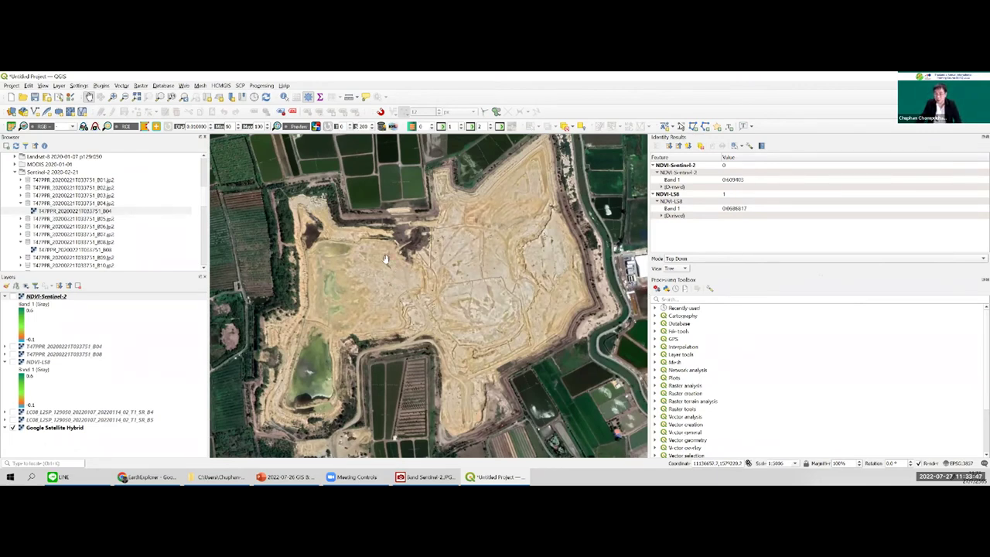
scroll(385, 258, "down", 2)
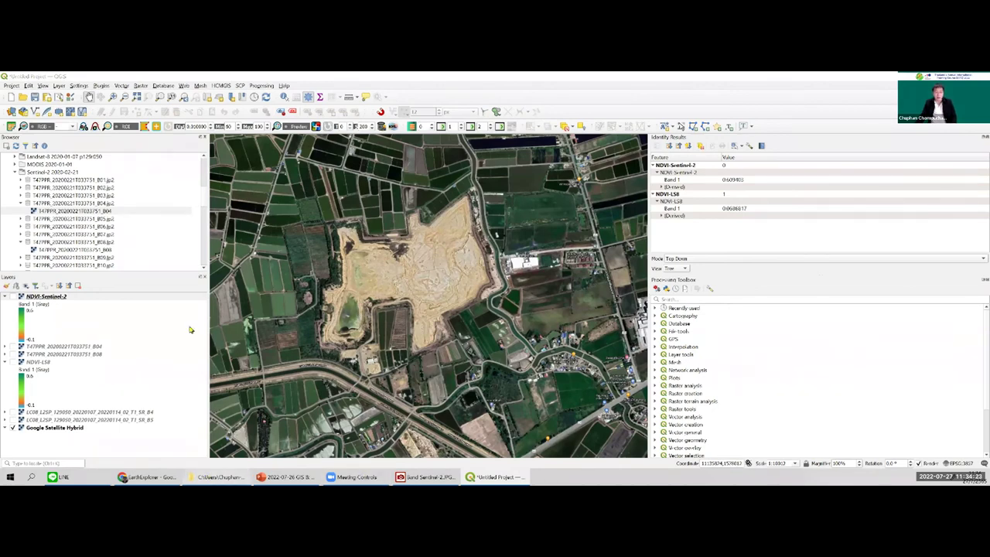
Switch to File Explorer, play the first video of the 01 Sand Pit folder in GOM Player, mute it and enlarge the player window
left_click(218, 477)
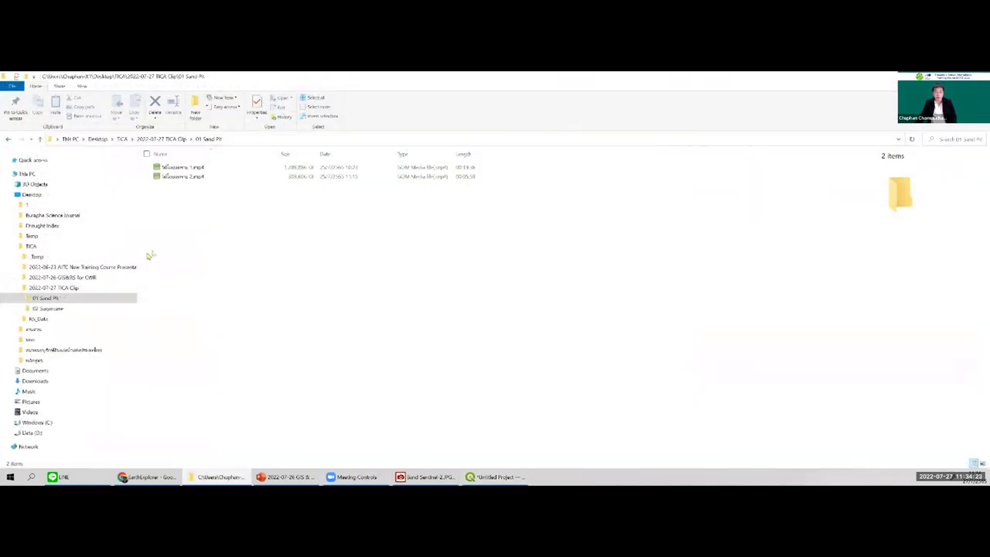
left_click(186, 168)
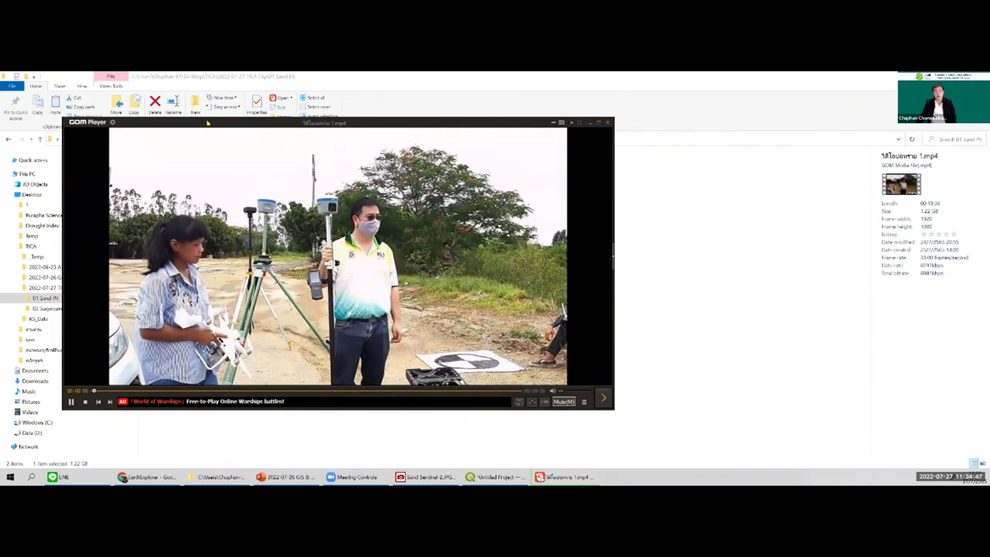
key("m")
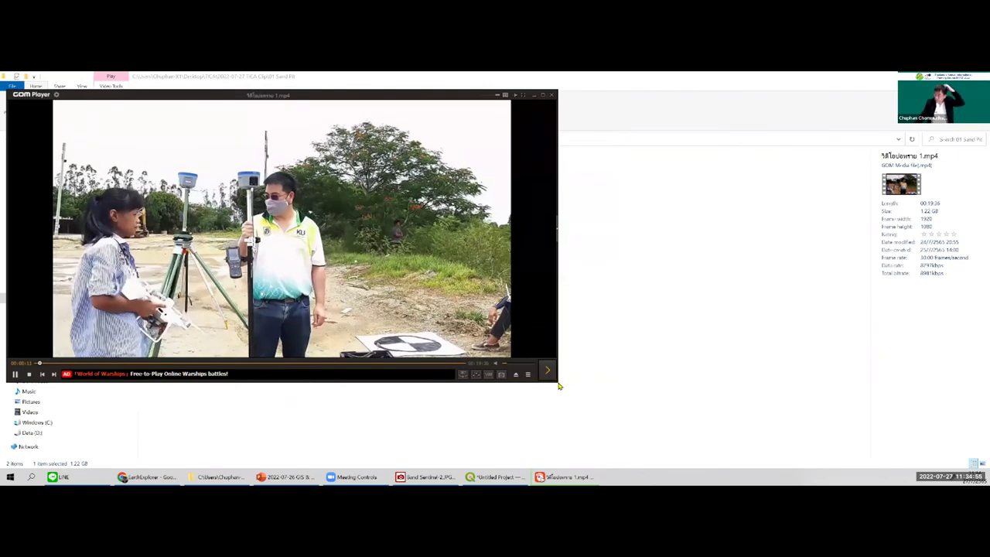
left_click_drag(558, 382, 901, 459)
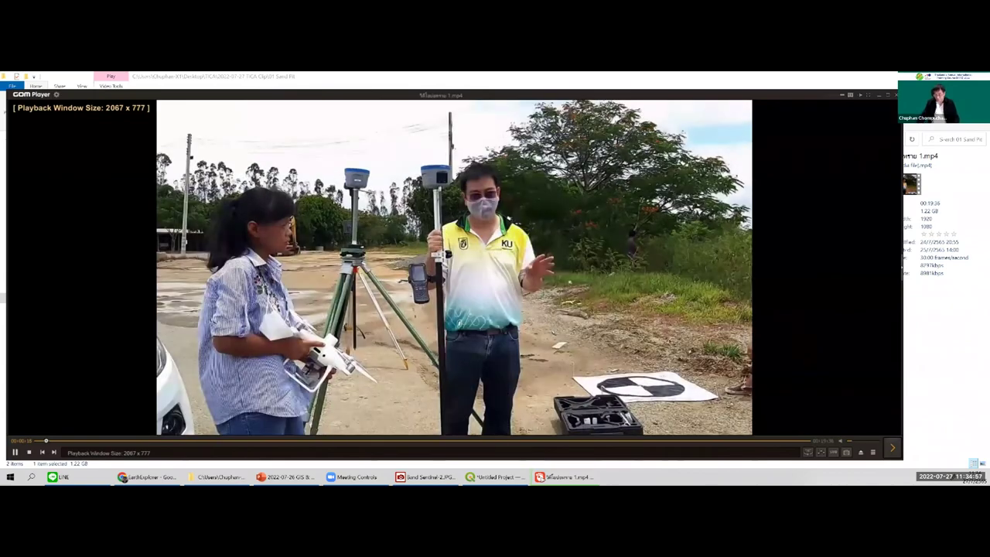
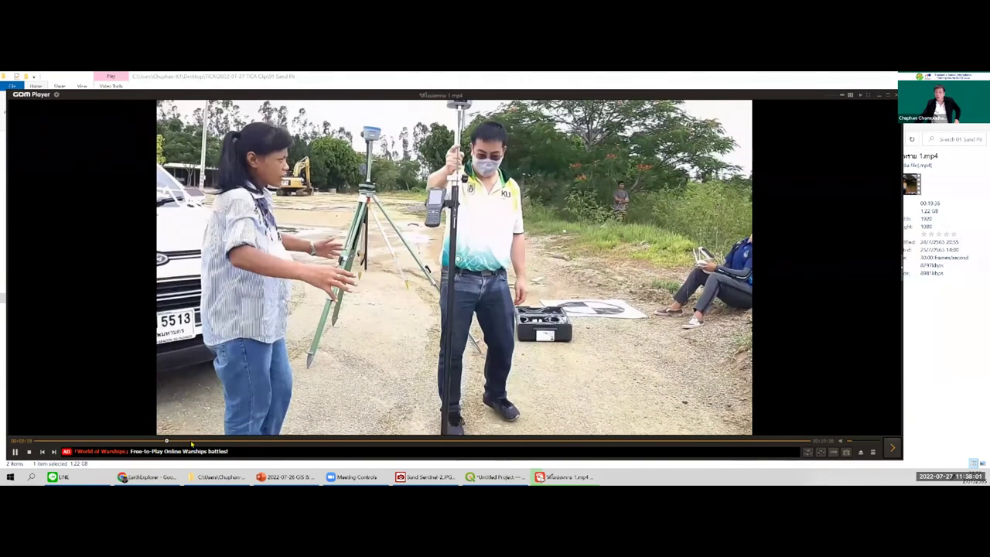
Skip ahead in the video to the sand pit landscape at about 00:04:00, pause it there for explanation and resume playback
key("Right")
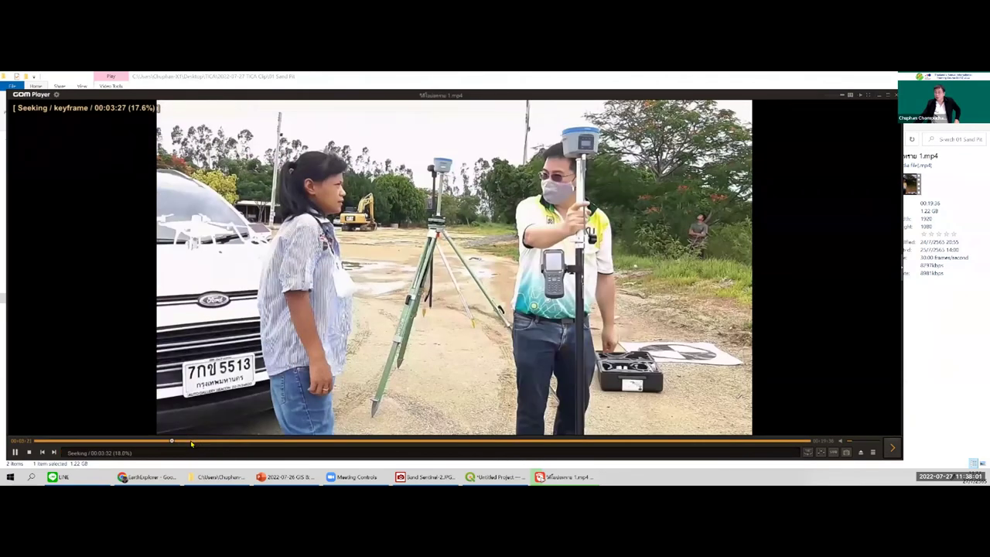
key("Right")
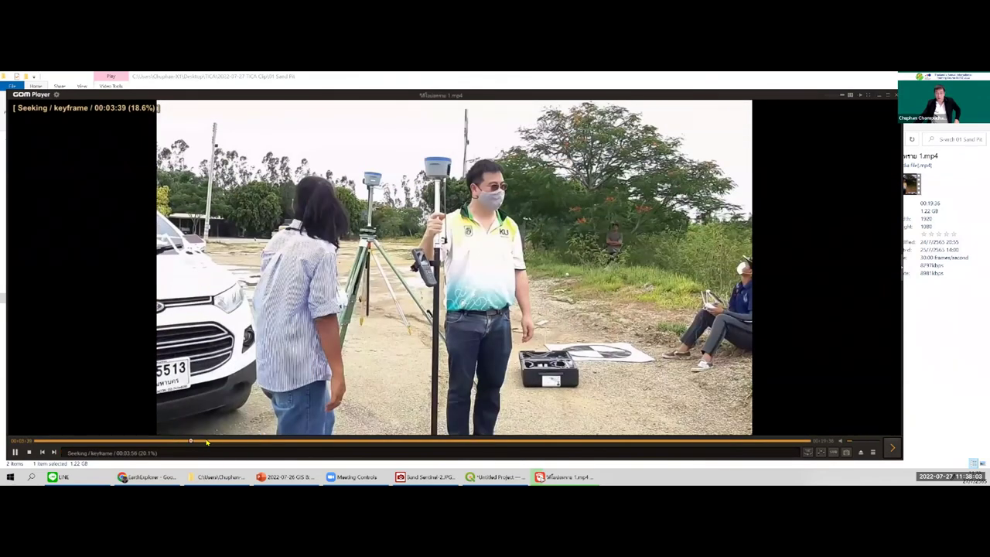
left_click(206, 442)
left_click(186, 442)
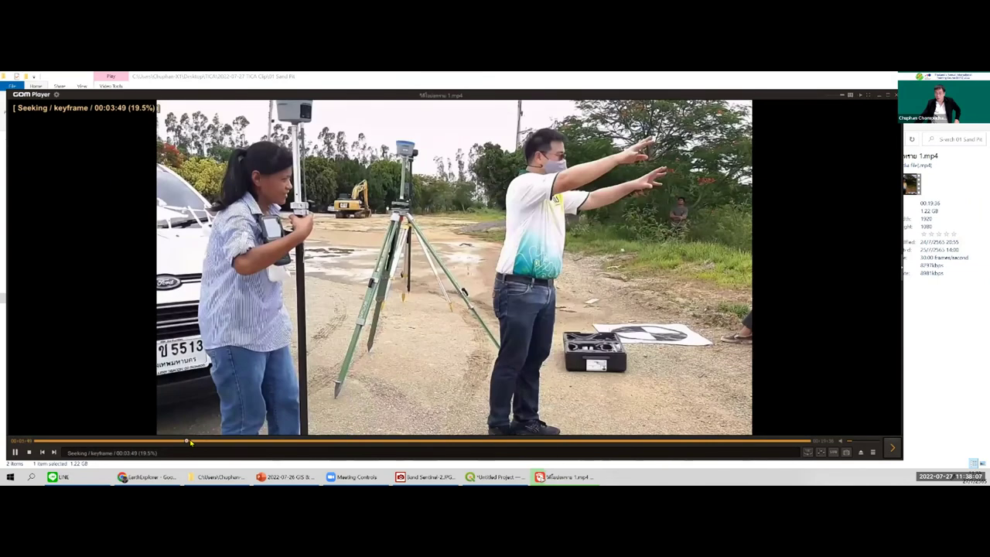
left_click(194, 441)
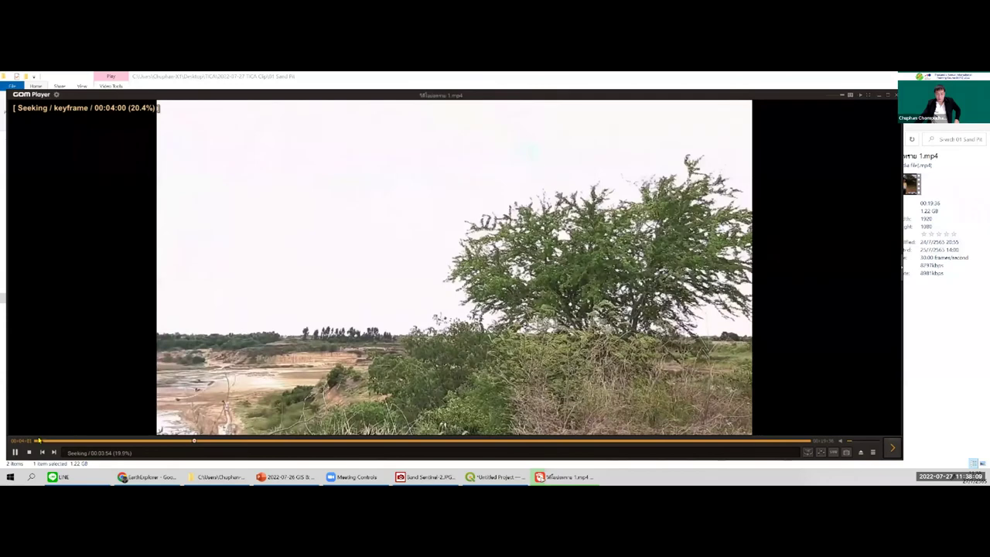
left_click(211, 359)
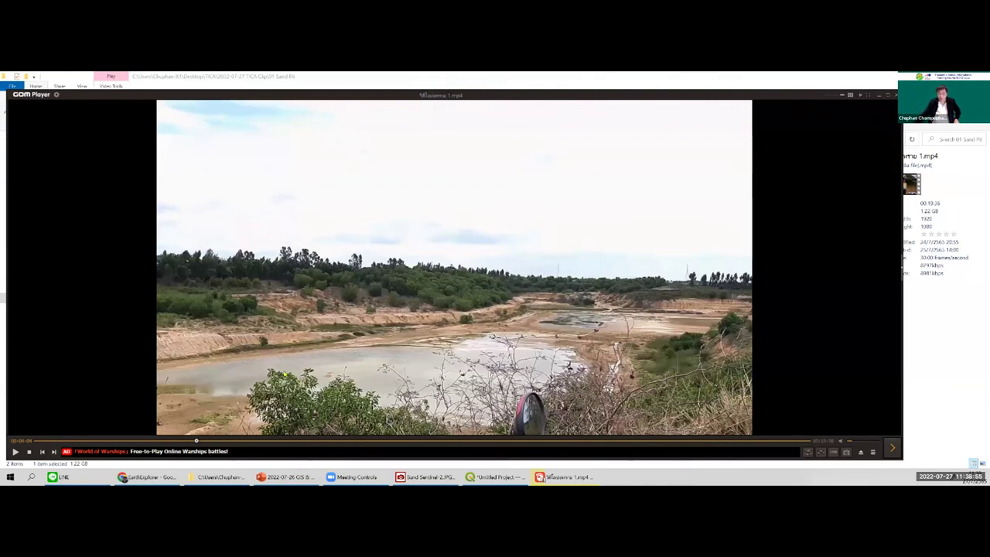
key("space")
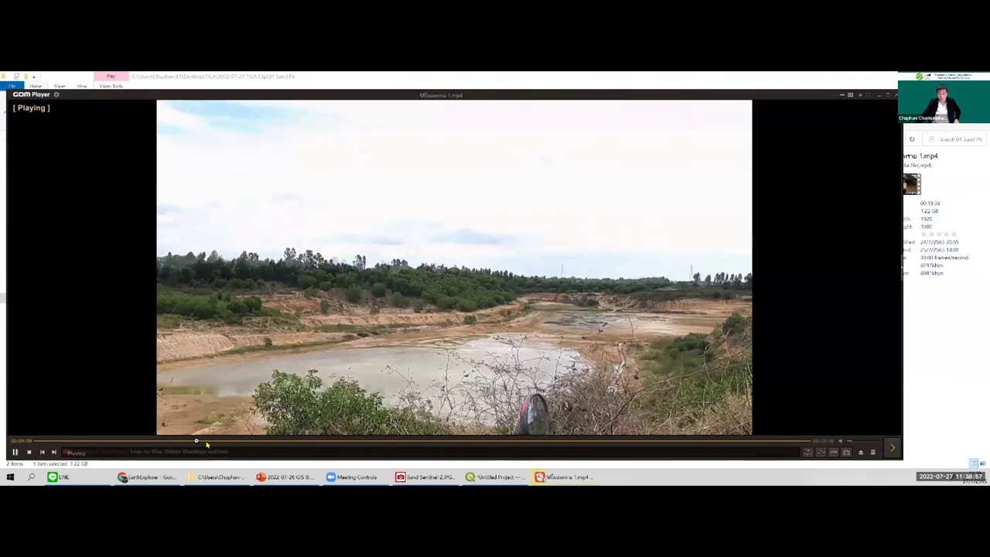
Advance the video to the Ground Control Point placement at about 00:05:47, pause it for explanation and resume playback
left_click(216, 442)
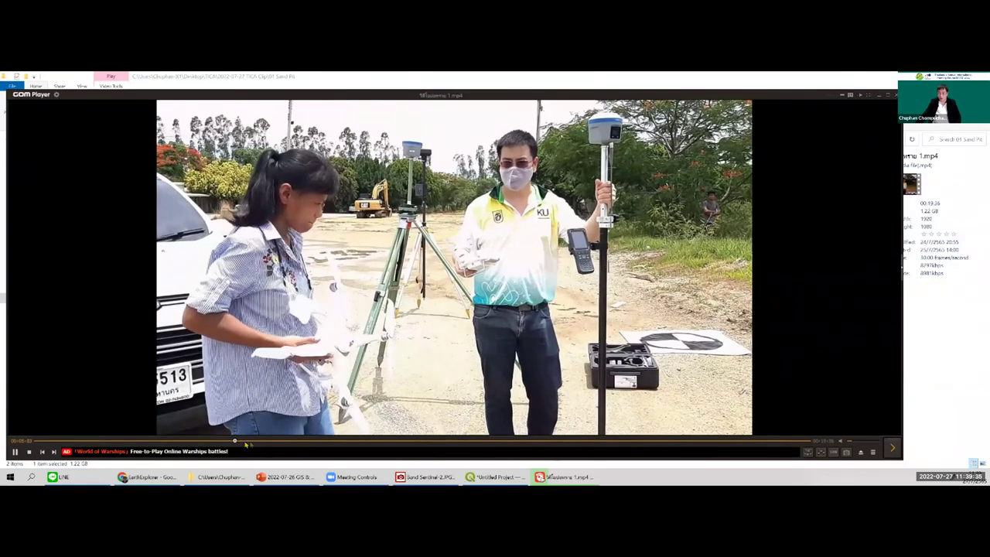
left_click(275, 442)
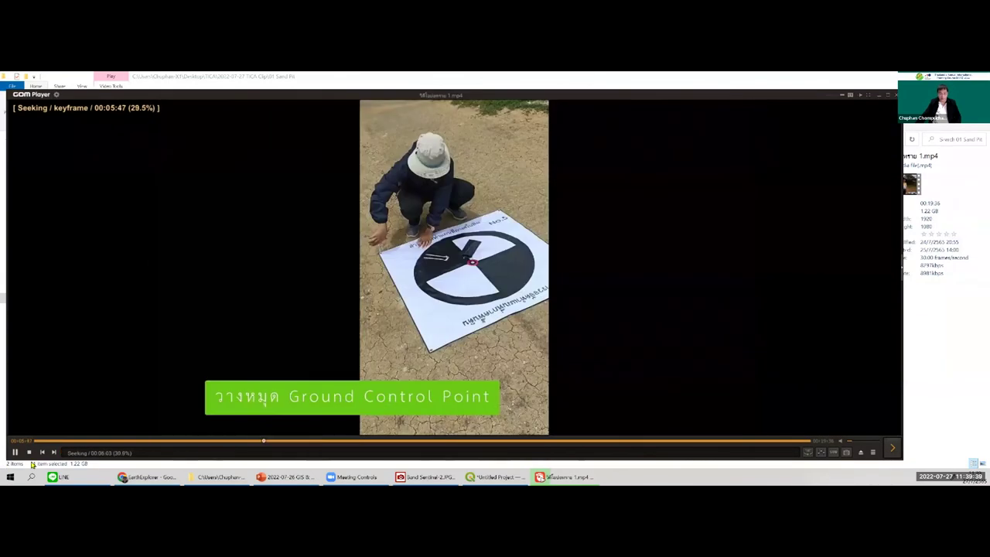
left_click(15, 452)
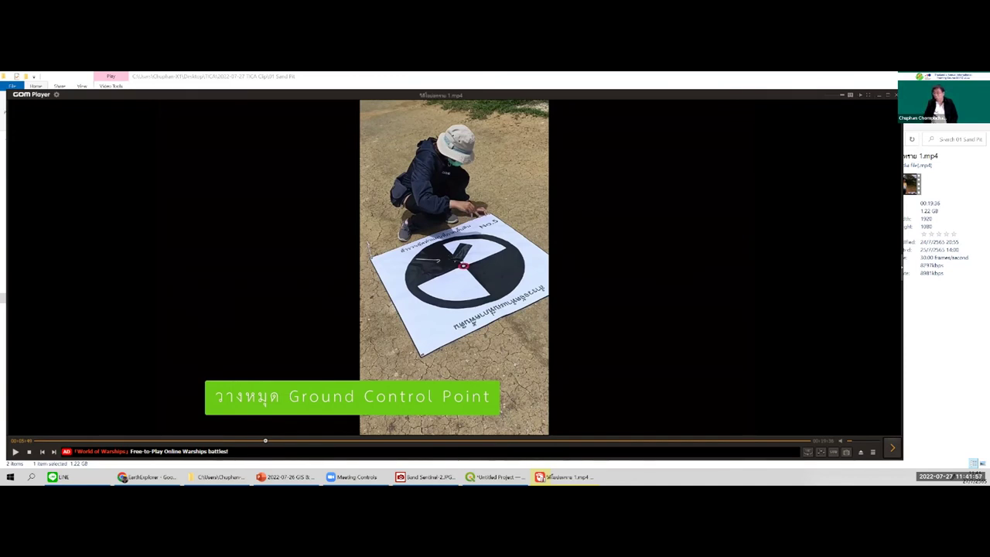
key("space")
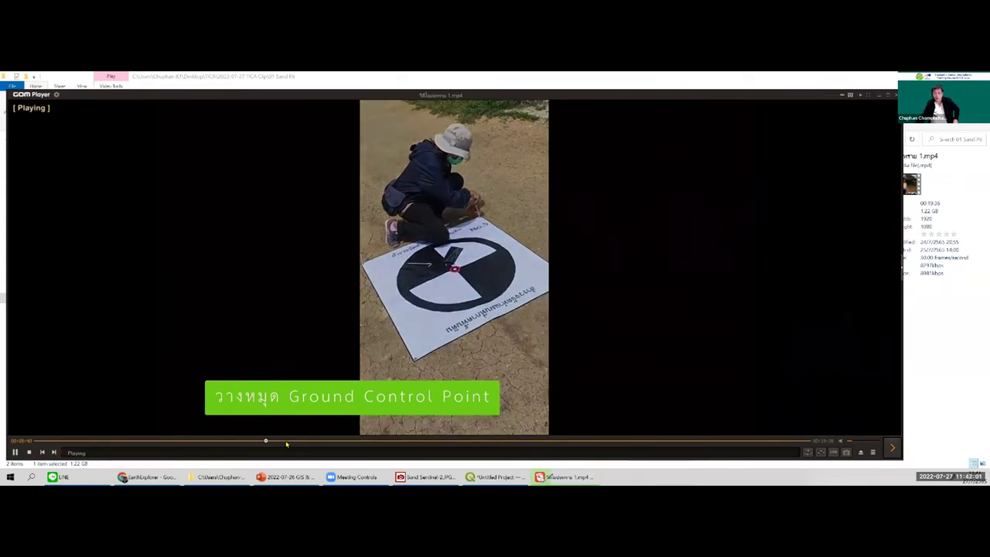
Skip through the GNSS survey scenes to the close-up of the drone on the ground target, pause it for explanation and resume playback
key("Right")
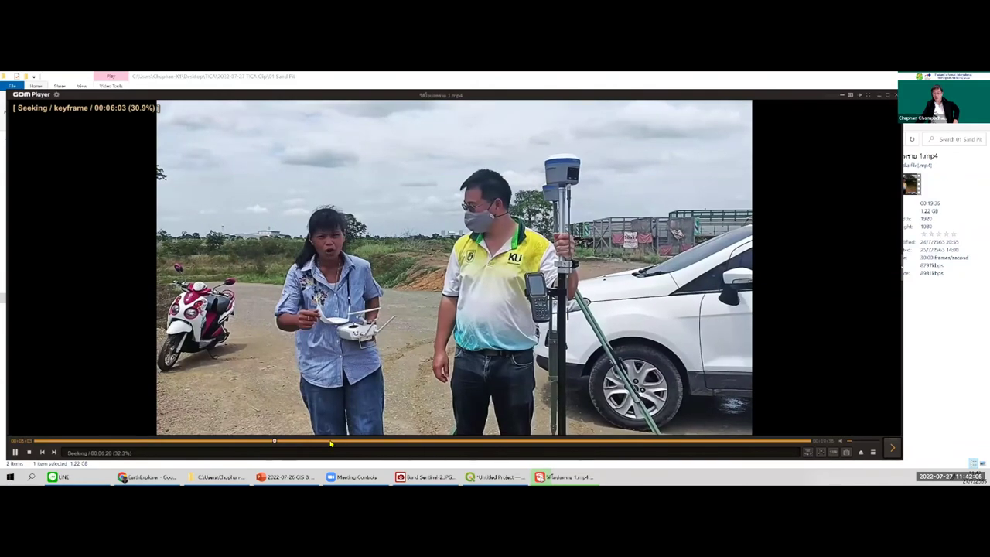
key("Right")
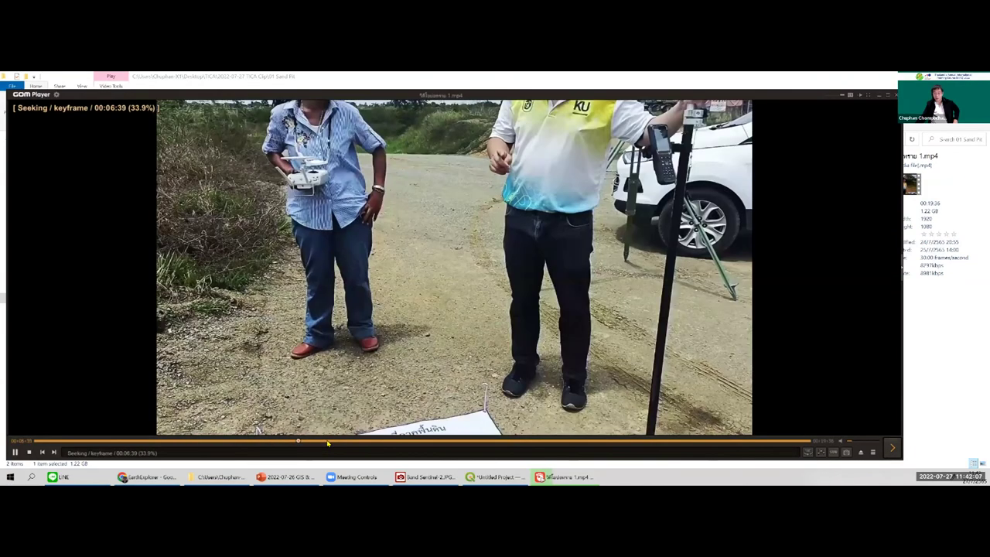
left_click(339, 440)
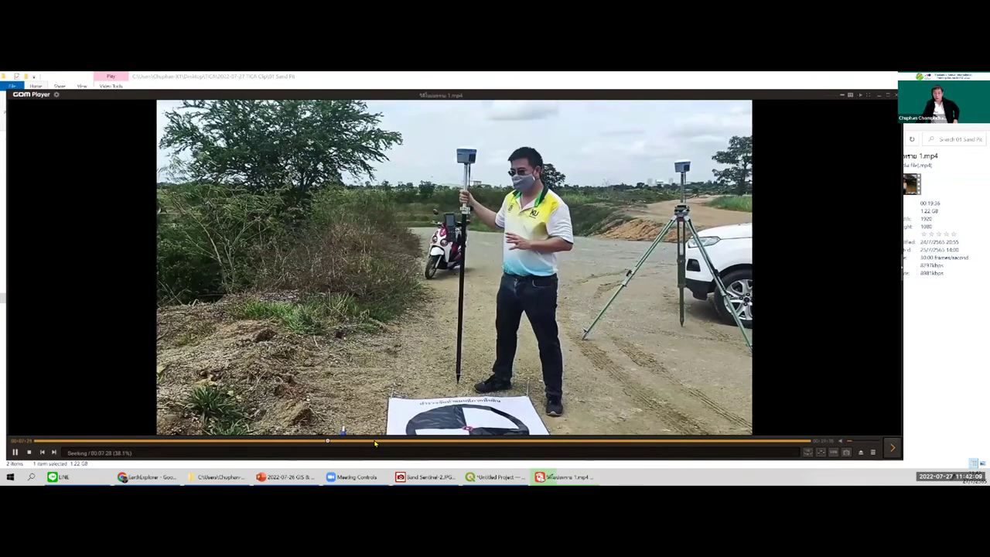
left_click(415, 442)
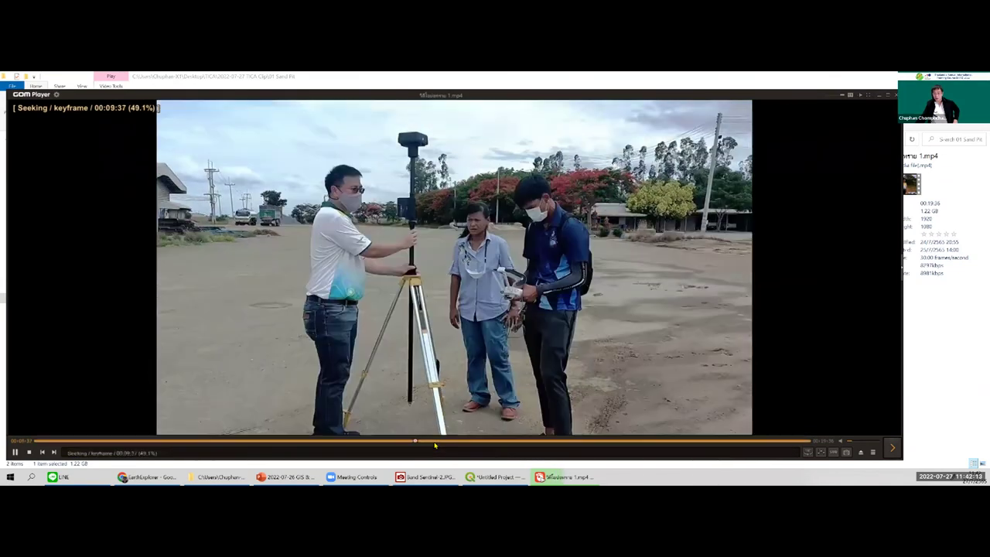
left_click_drag(447, 445, 467, 440)
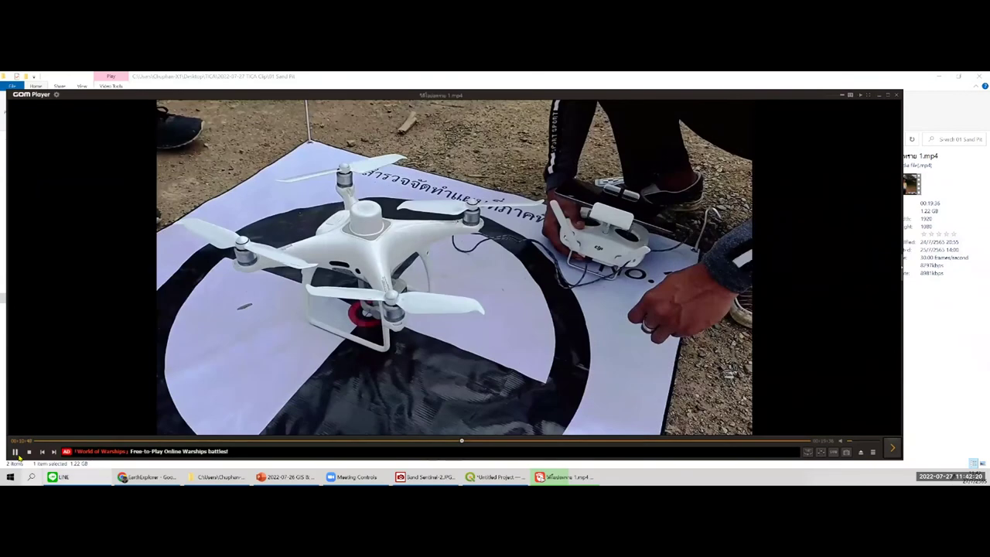
left_click(15, 453)
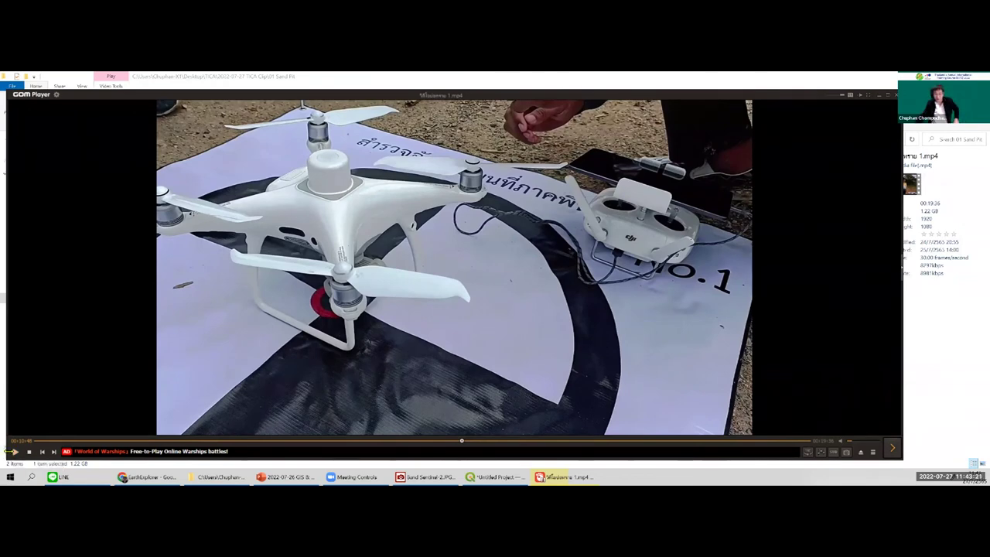
left_click(16, 452)
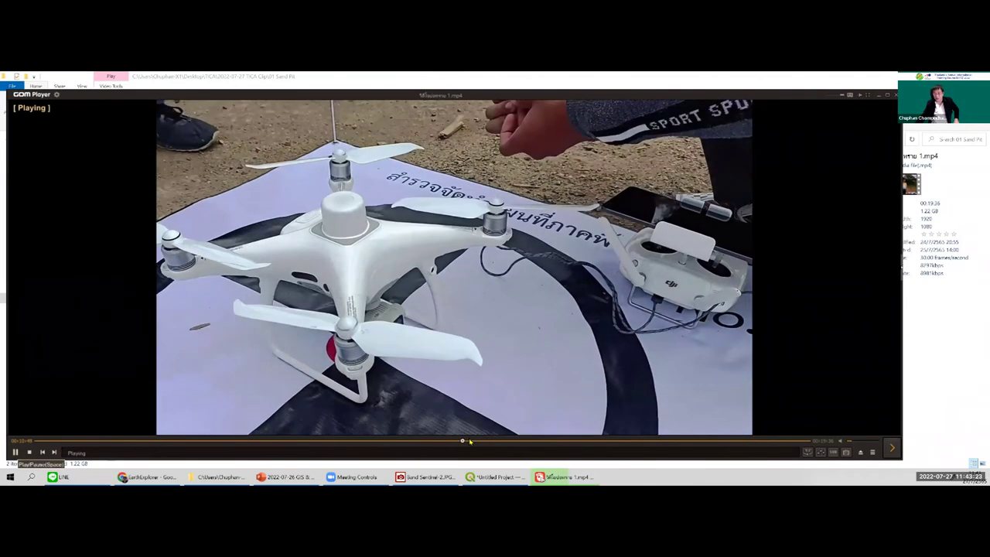
Skip ahead through the DJI GS PRO setup and Mission 12 flight planning to the base station connection scene
left_click(492, 441)
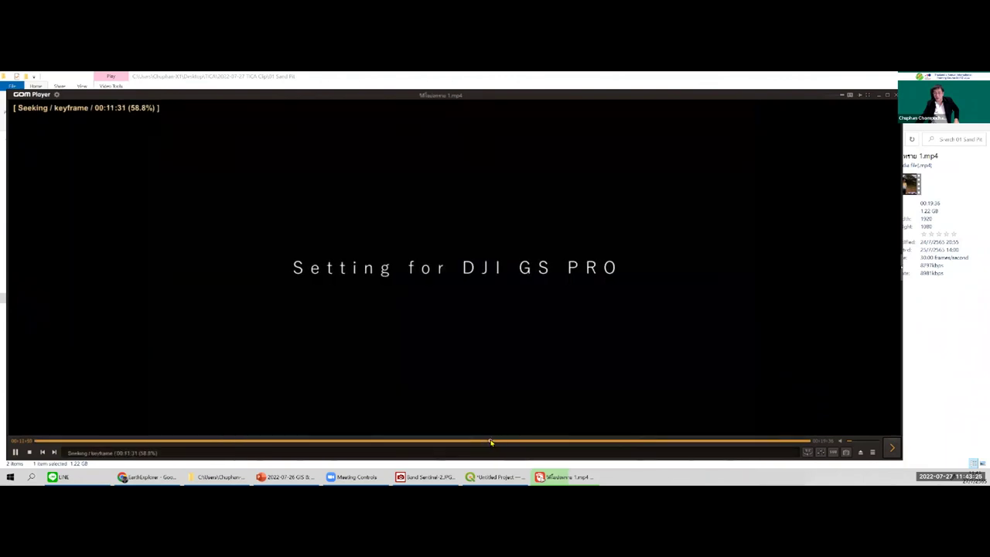
left_click(500, 442)
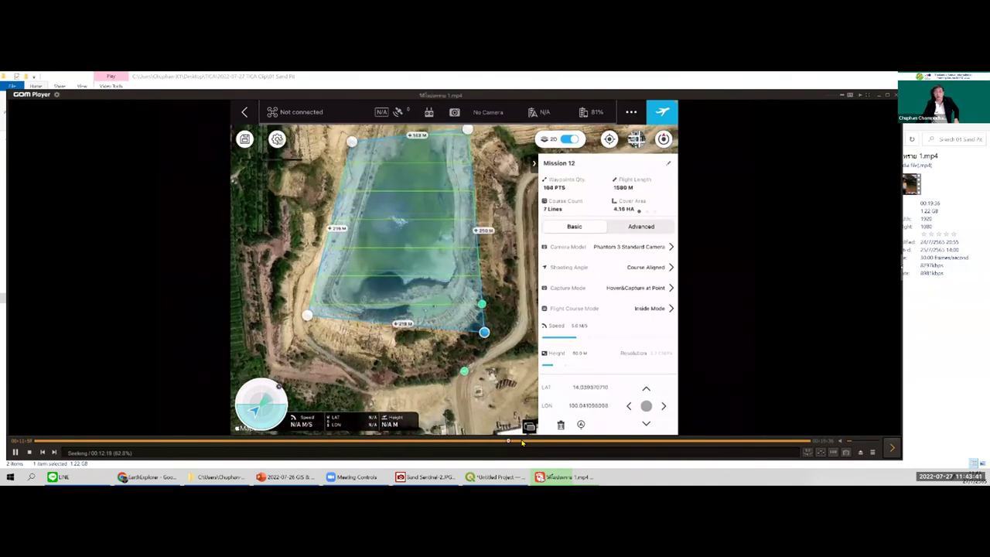
left_click(533, 441)
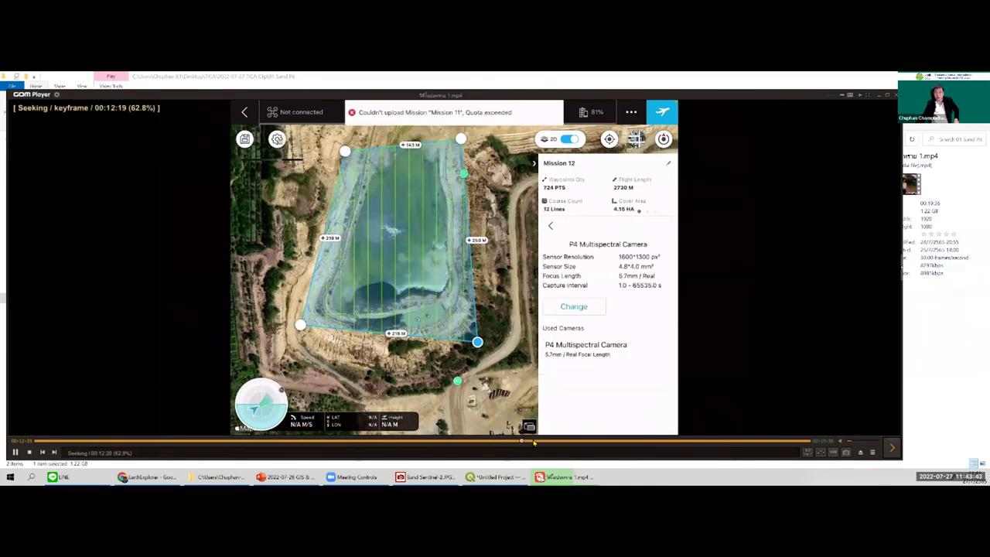
left_click(569, 441)
left_click(582, 442)
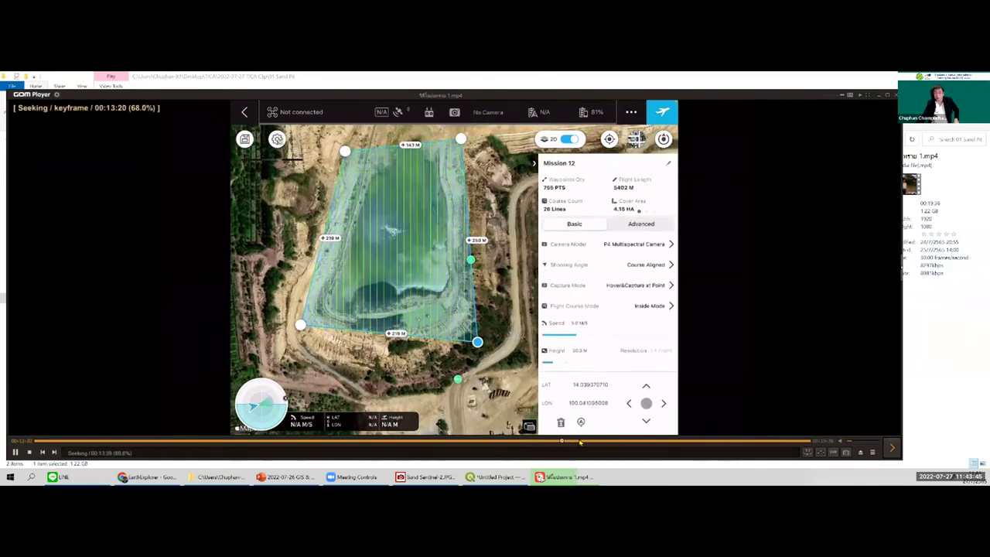
left_click(611, 441)
left_click(615, 441)
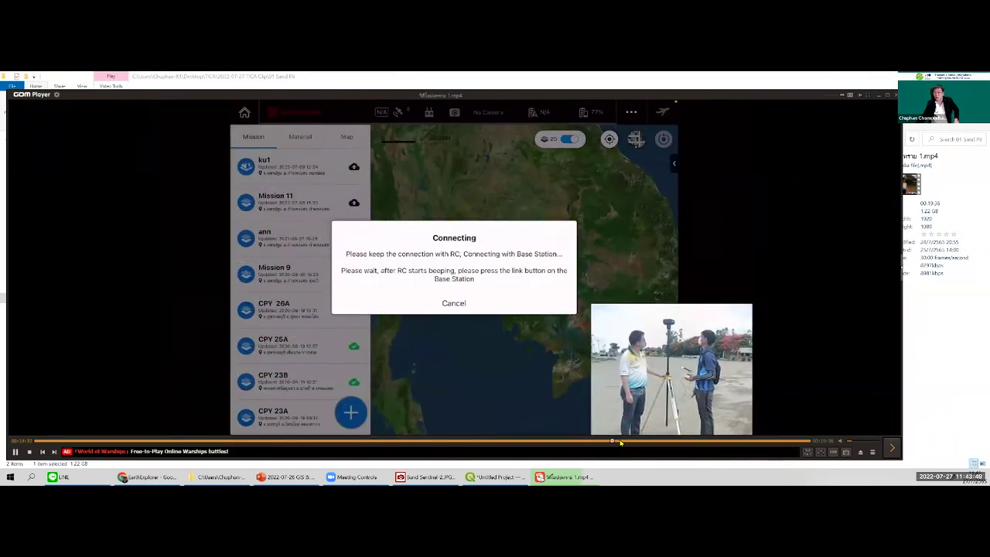
Advance the video through the aircraft linking and base station settings to the drone flight footage at about 00:17:22
left_click(620, 441)
left_click(634, 441)
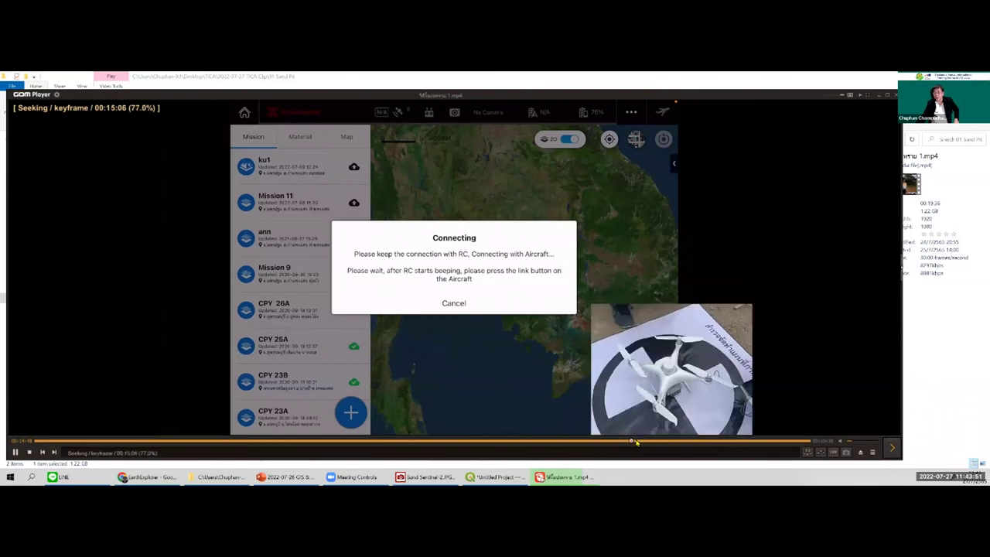
left_click(649, 442)
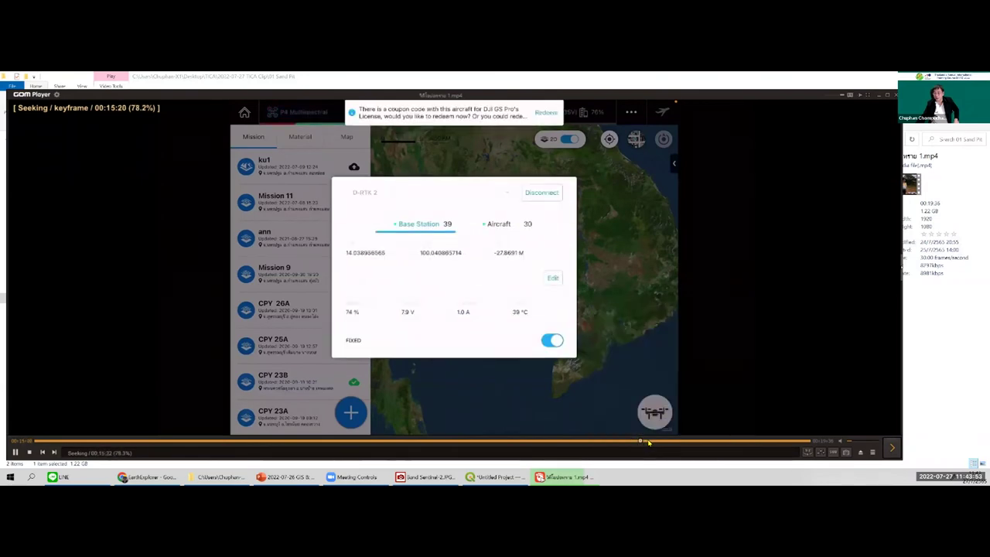
left_click(661, 442)
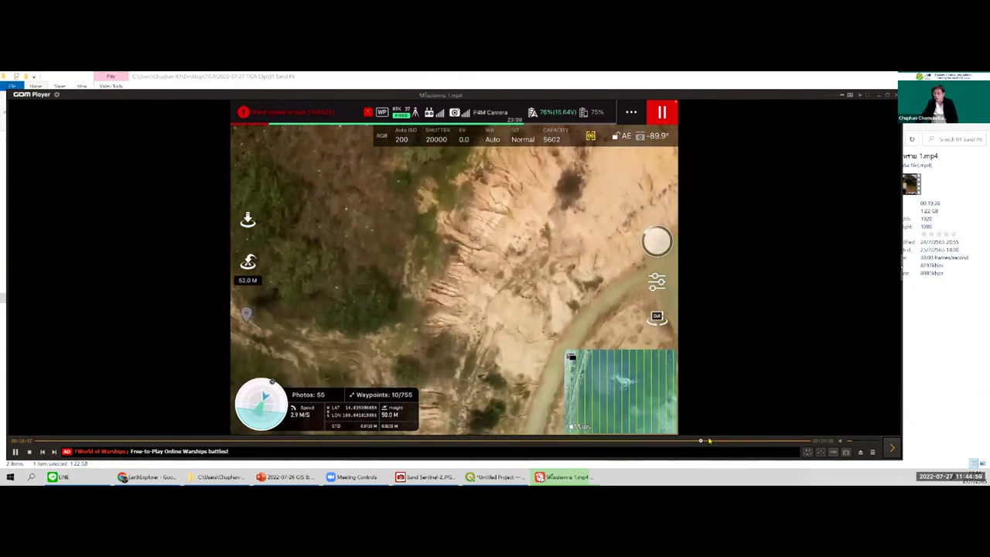
left_click(702, 442)
left_click(721, 441)
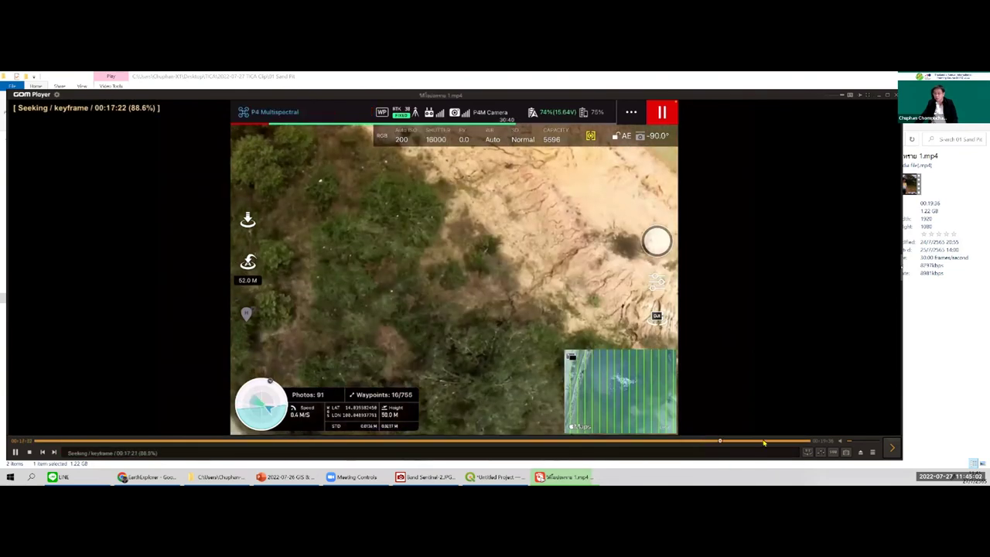
Rewind the video to the drone on the ground target at about 00:10:56 and let it play into the mission planning
left_click(624, 441)
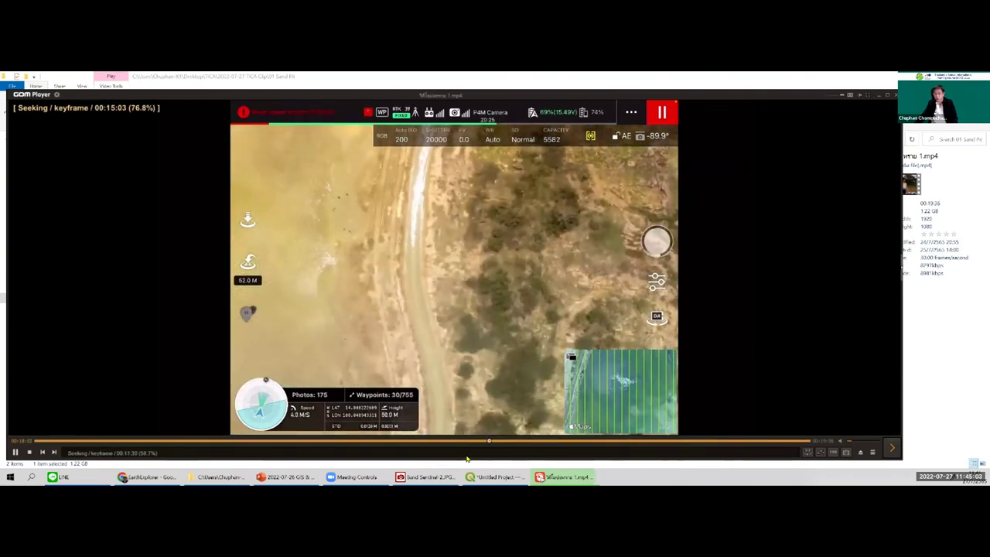
left_click(475, 441)
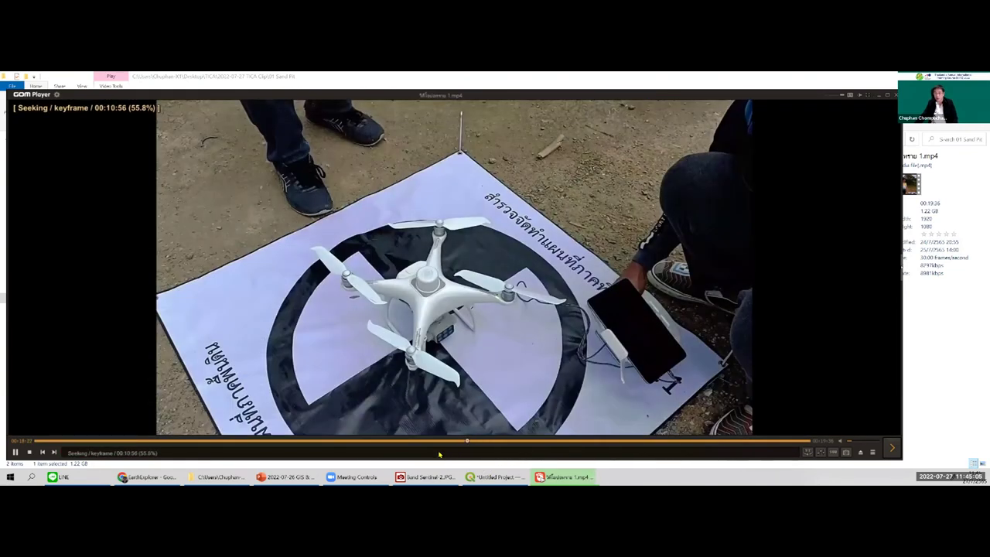
left_click(437, 453)
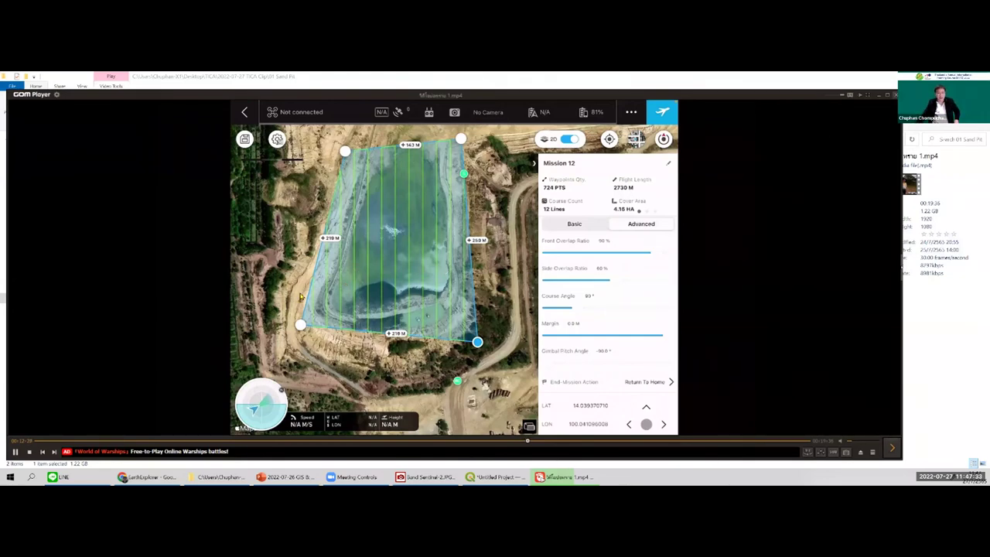
Close the first video, play the second video of the 01 Sand Pit folder and skip past its opening laptop scenes
key("alt+F4")
left_click(176, 177)
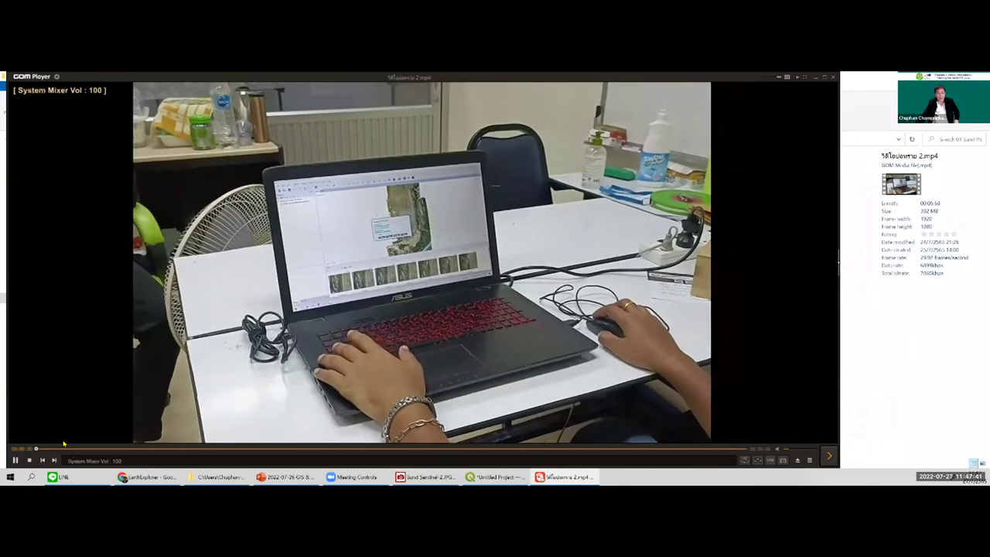
key("Right")
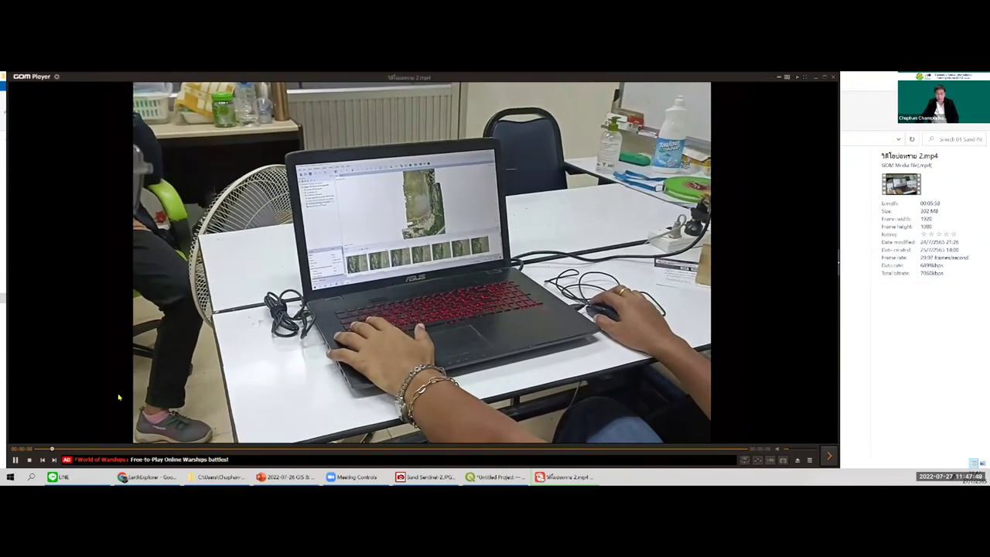
key("Right")
key("Right")
key("Right")
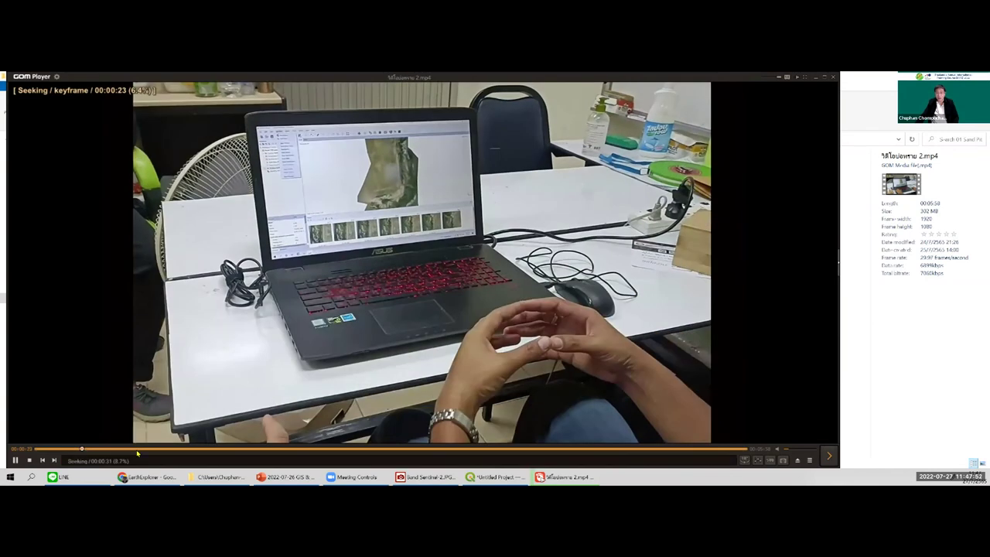
left_click(137, 449)
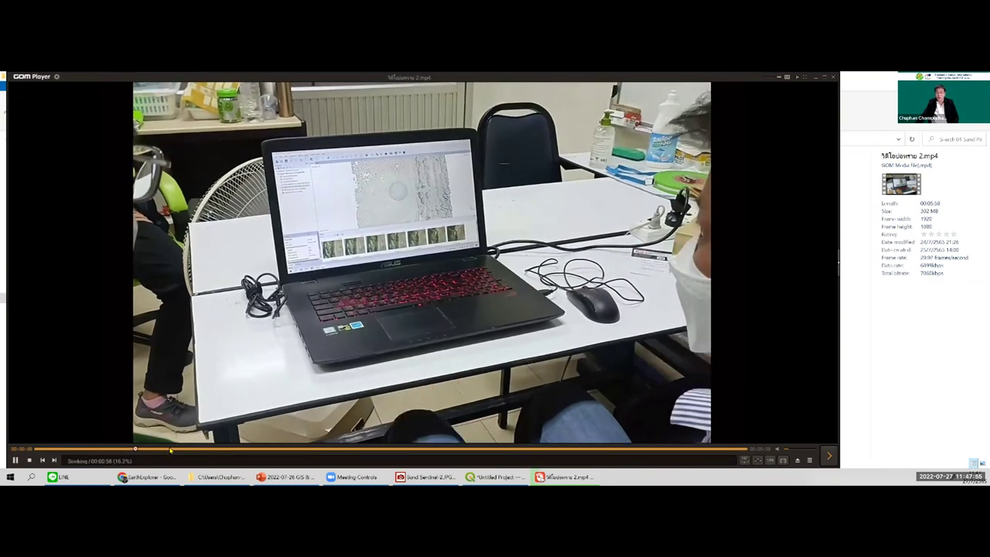
Skip forward through the scenes of people discussing the image processing at the laptop to about 00:01:46
key("Right")
key("Right")
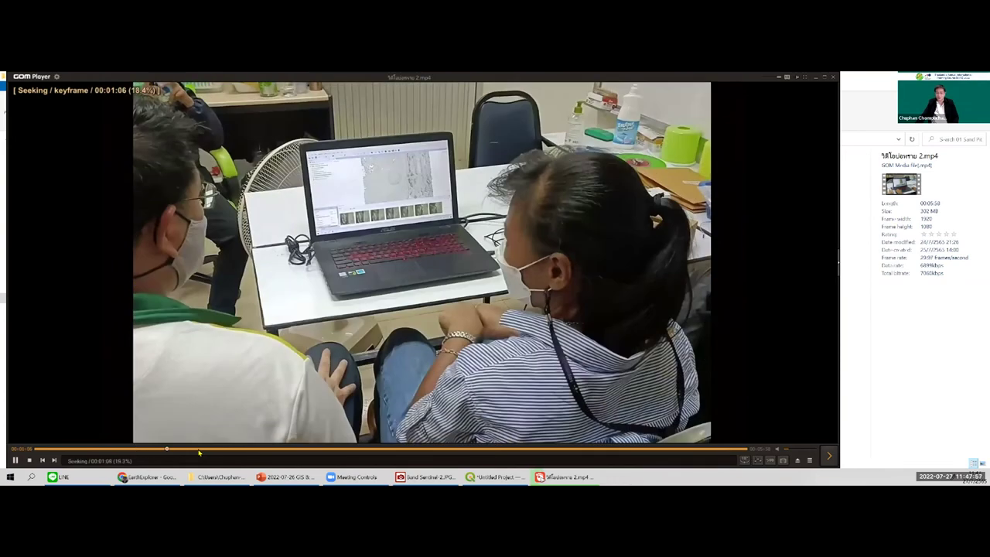
key("Right")
key("Right")
key("Right")
key("Right")
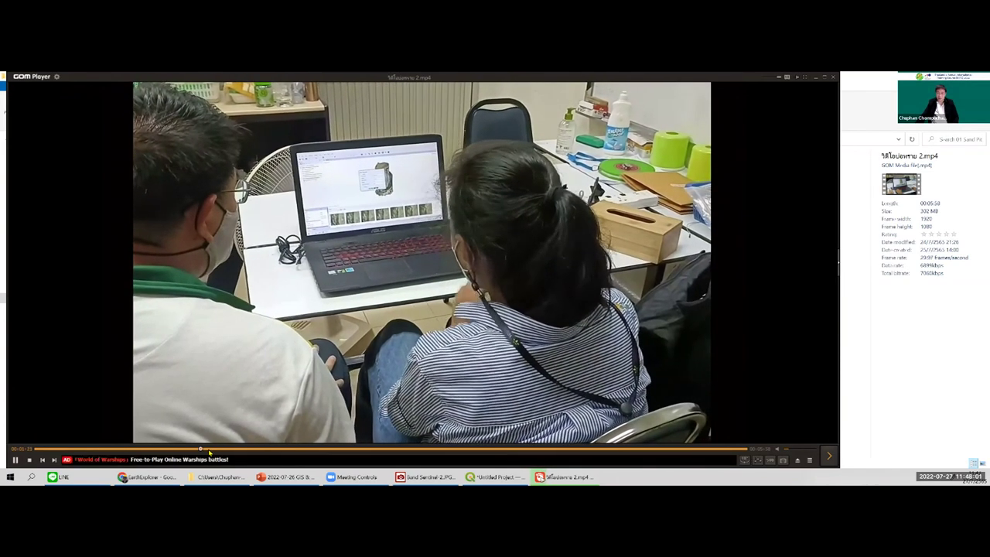
key("Right")
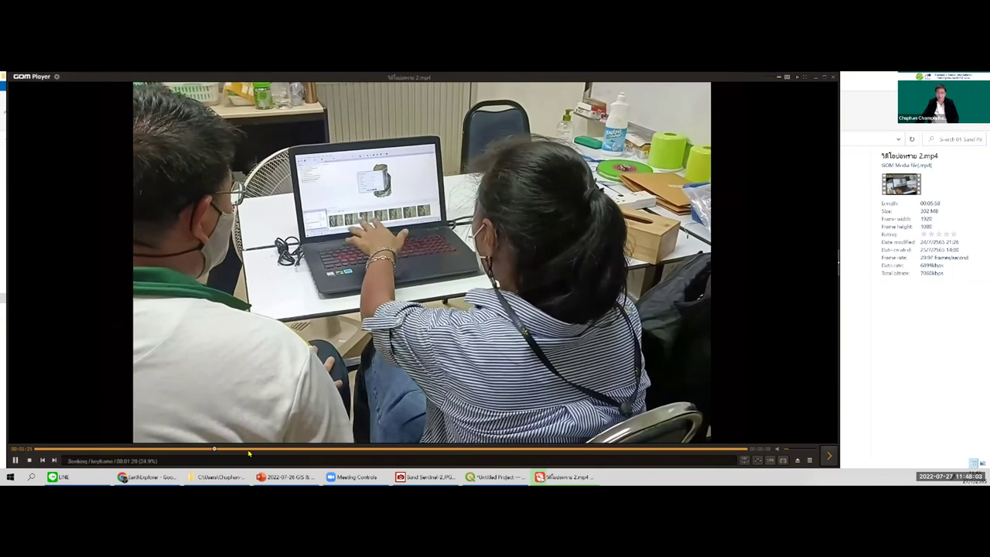
key("Right")
key("Right")
key("Right")
key("Right")
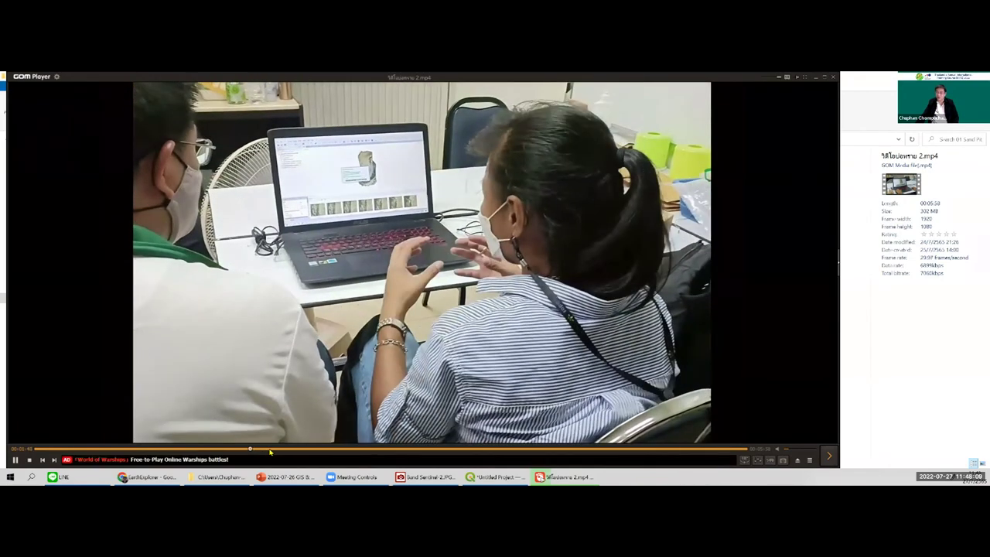
Continue forward through the laptop discussion to the empty processing workspace at about 00:02:40
key("Right")
key("Right")
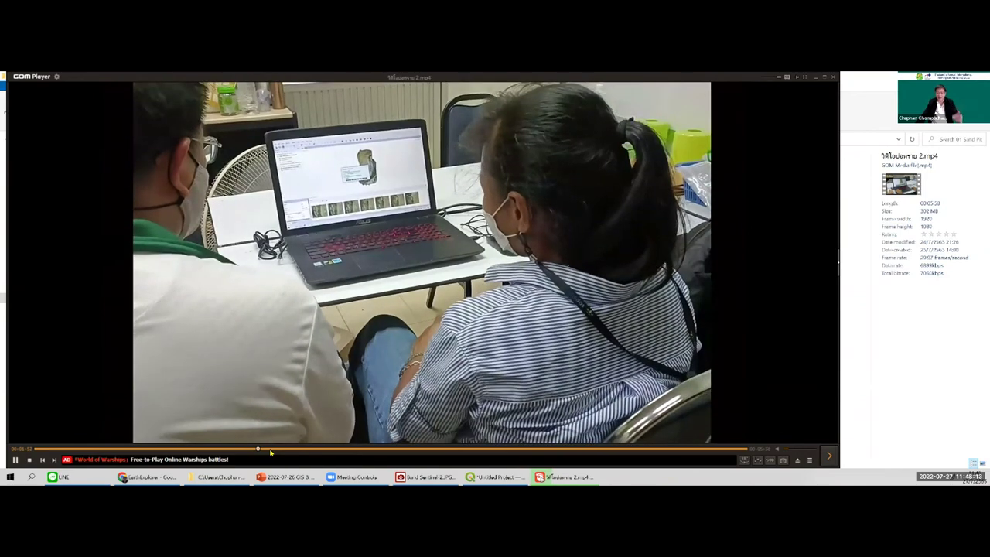
key("Right")
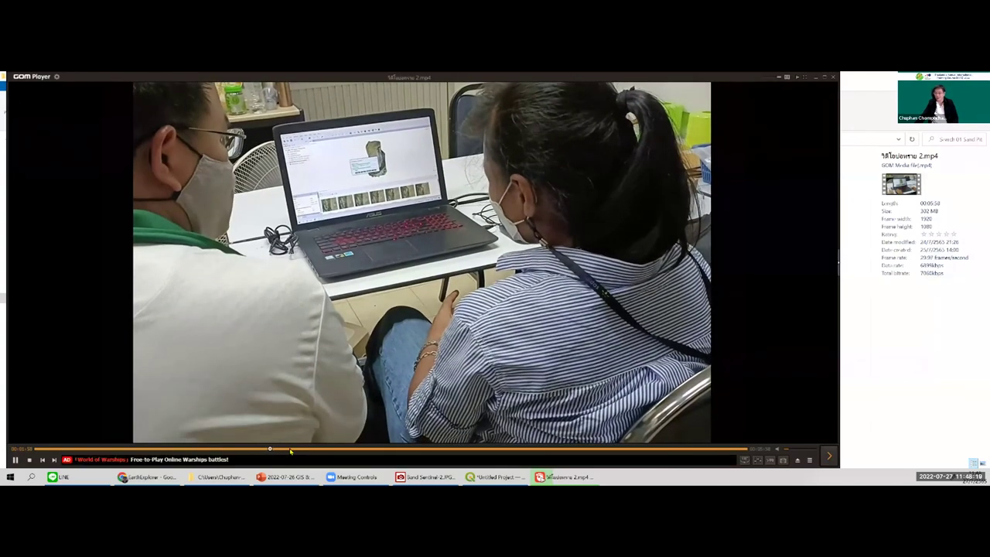
key("Right")
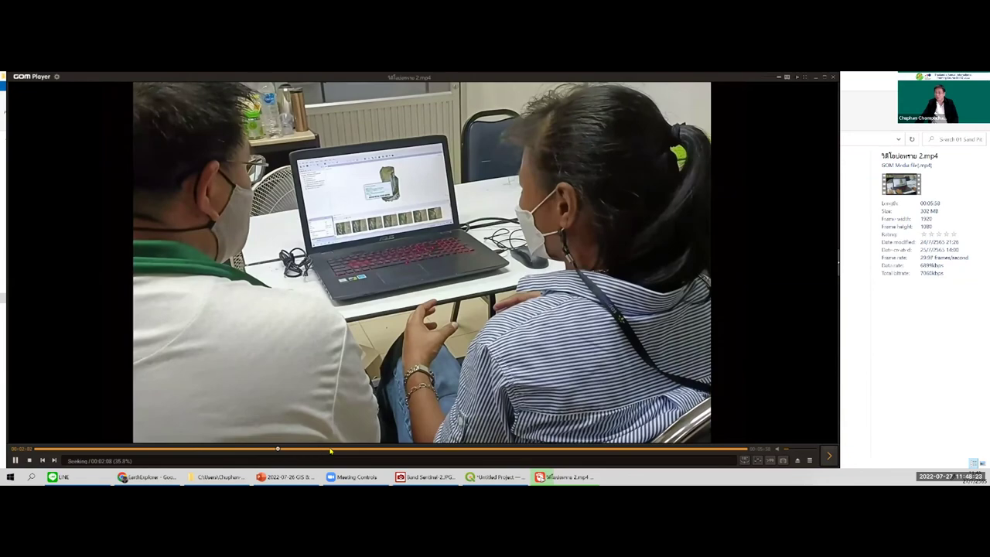
key("Right")
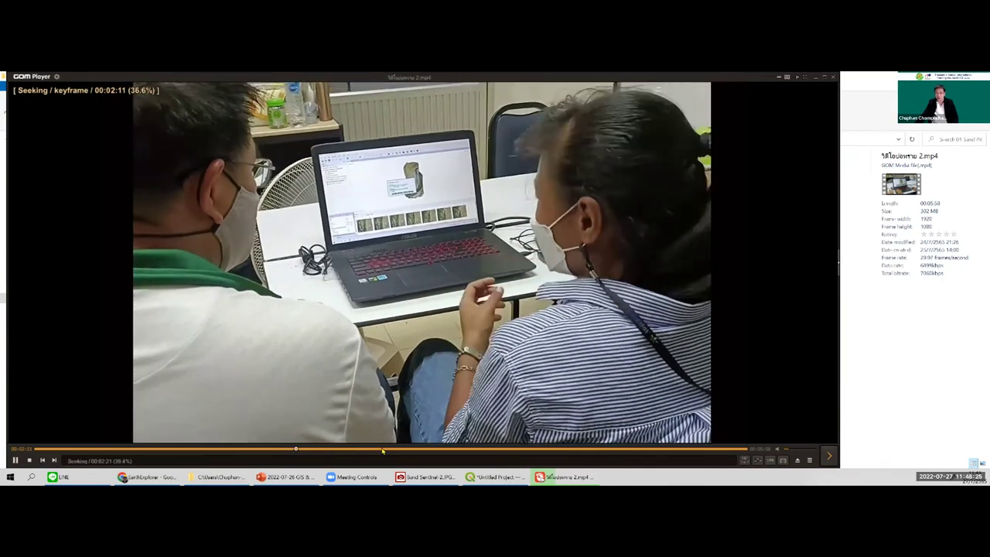
key("Right")
key("Right")
key("Right")
key("Right")
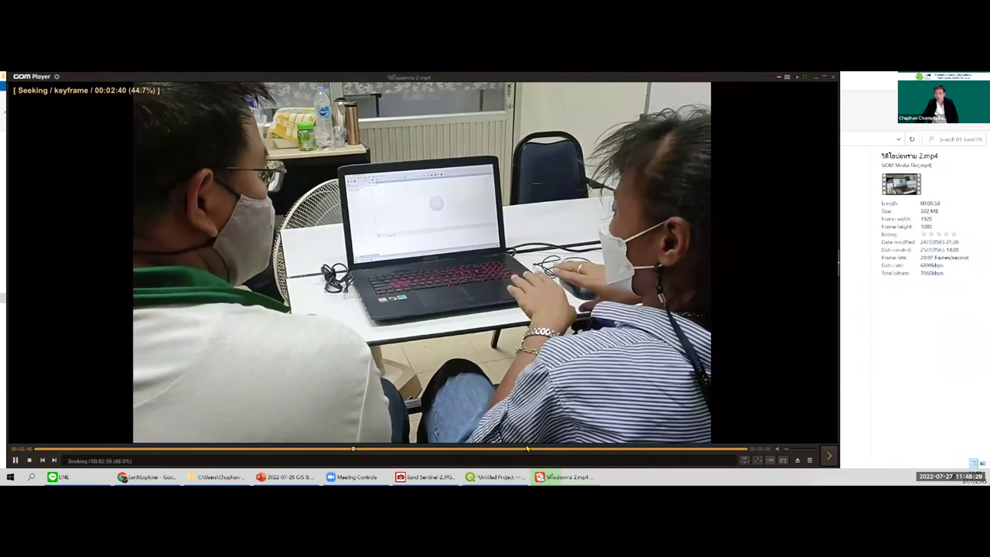
Skip the video ahead to the Agisoft Metashape screen capture titled "1. Add Photos"
key("Right")
key("Right")
key("Right")
key("Right")
key("Right")
key("Right")
key("Right")
key("Right")
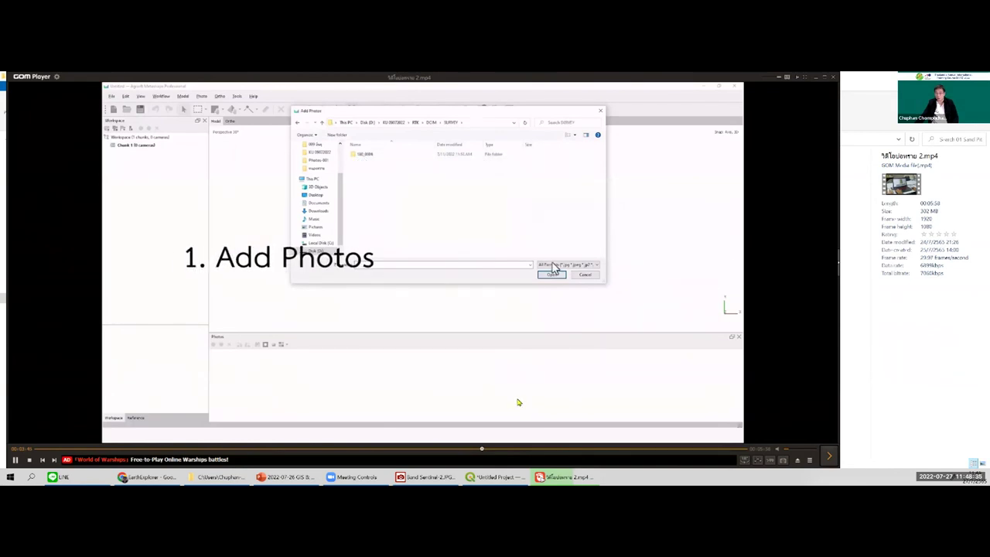
Advance through the Metashape workflow from Build Dense Cloud and Build DEM to the finished orthomosaic at about 00:05:06
left_click(488, 449)
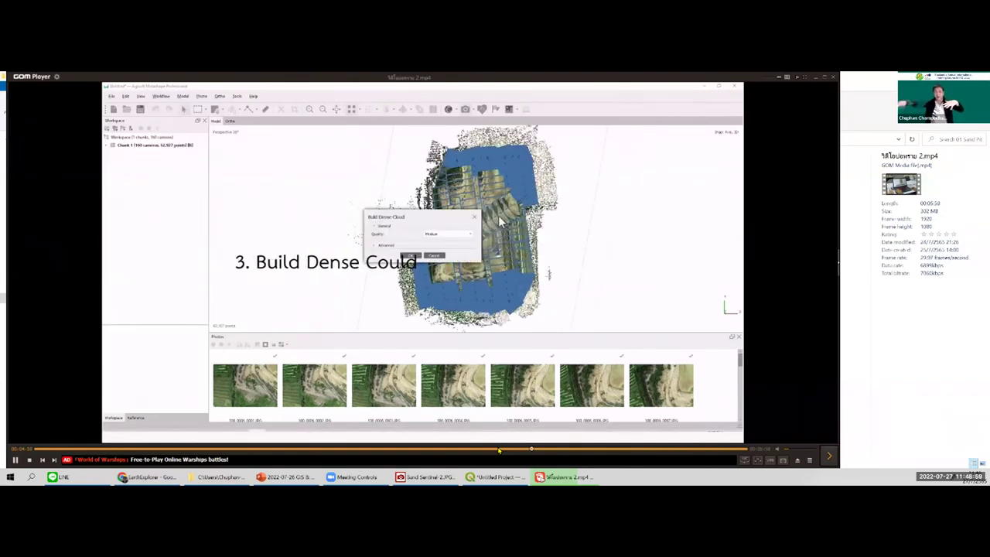
left_click(558, 449)
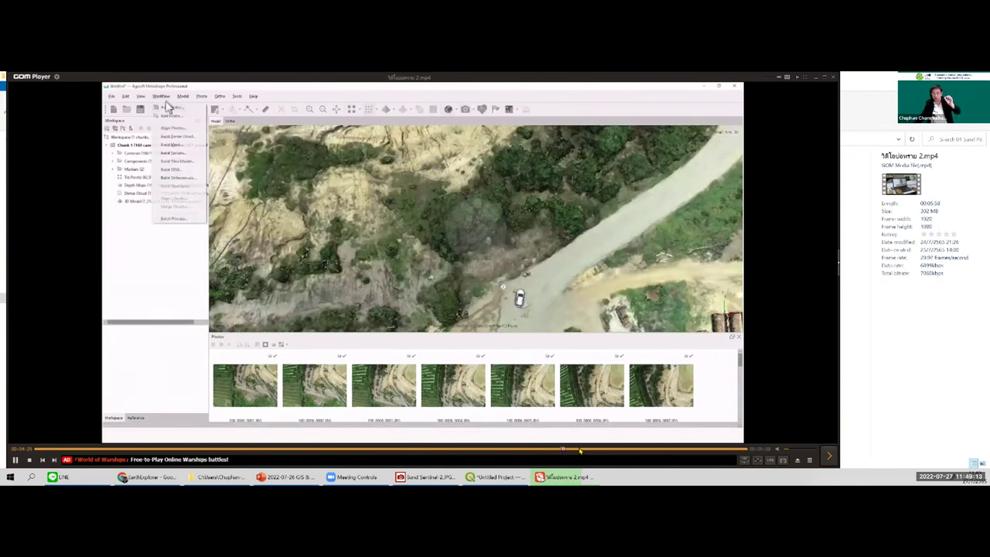
left_click(580, 449)
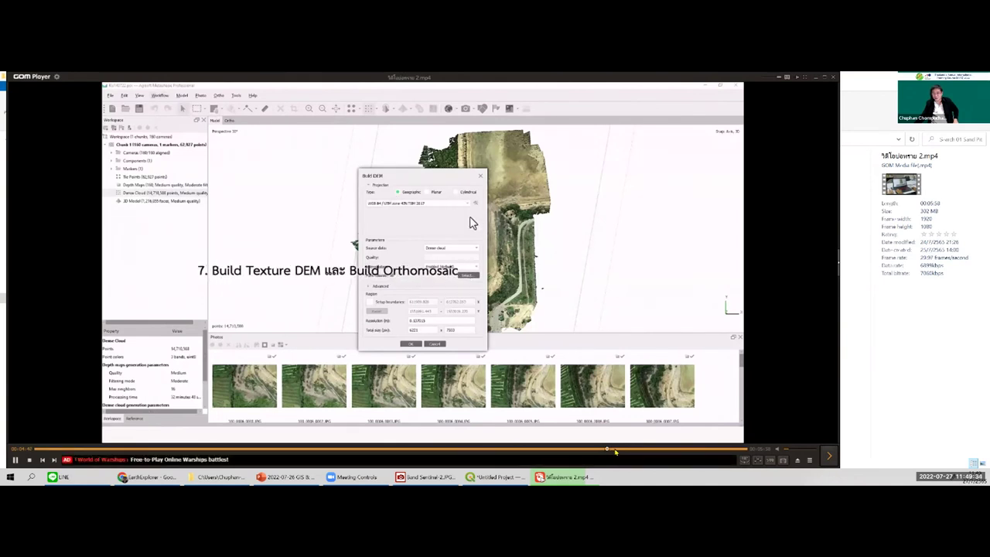
left_click(614, 451)
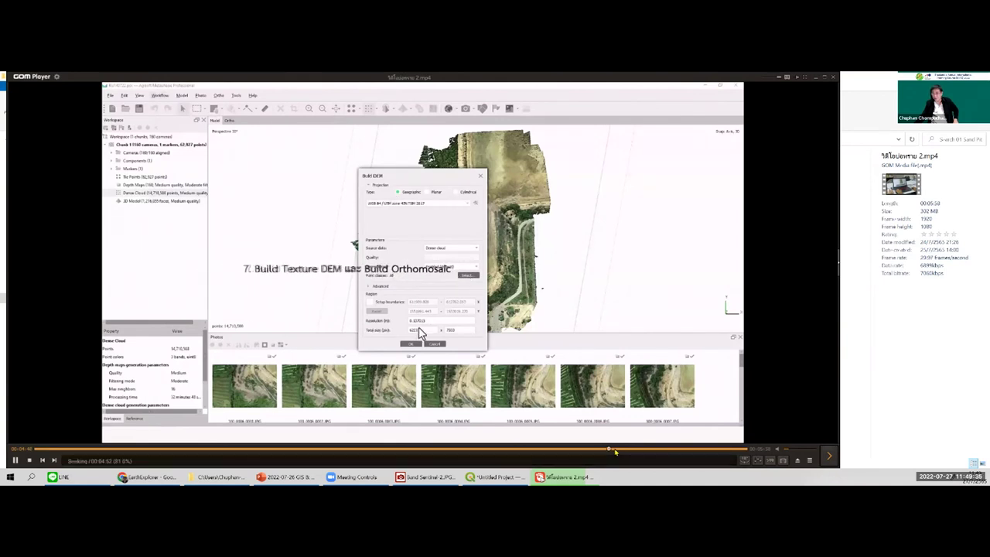
left_click(646, 450)
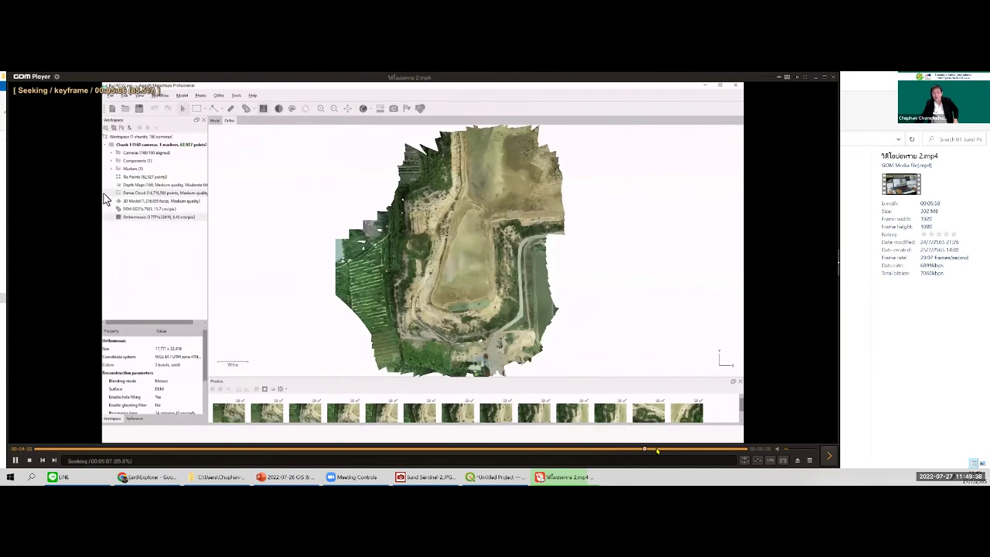
Move through the 3D point cloud section and the sand pit model to the volume calculation title at about 00:05:32
left_click(642, 450)
left_click(649, 450)
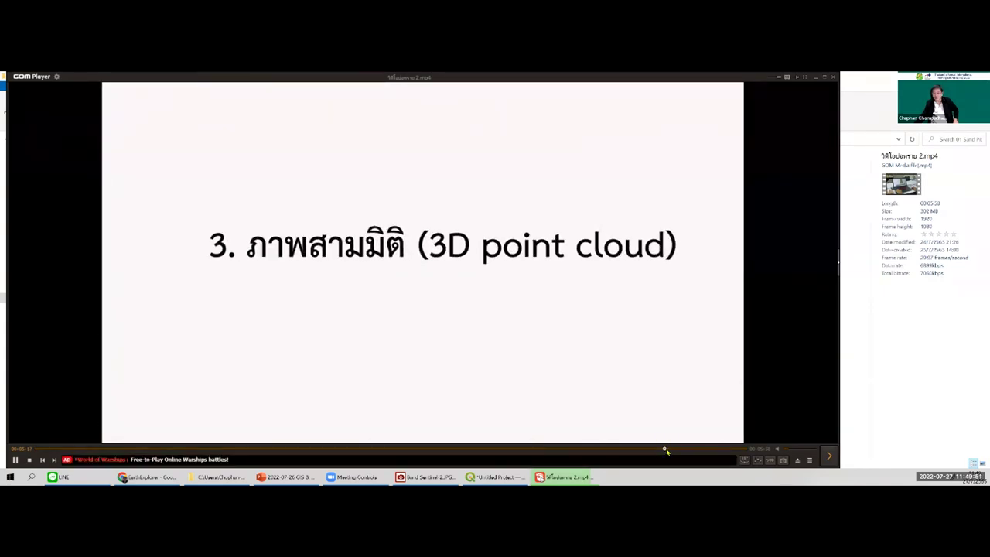
left_click(673, 453)
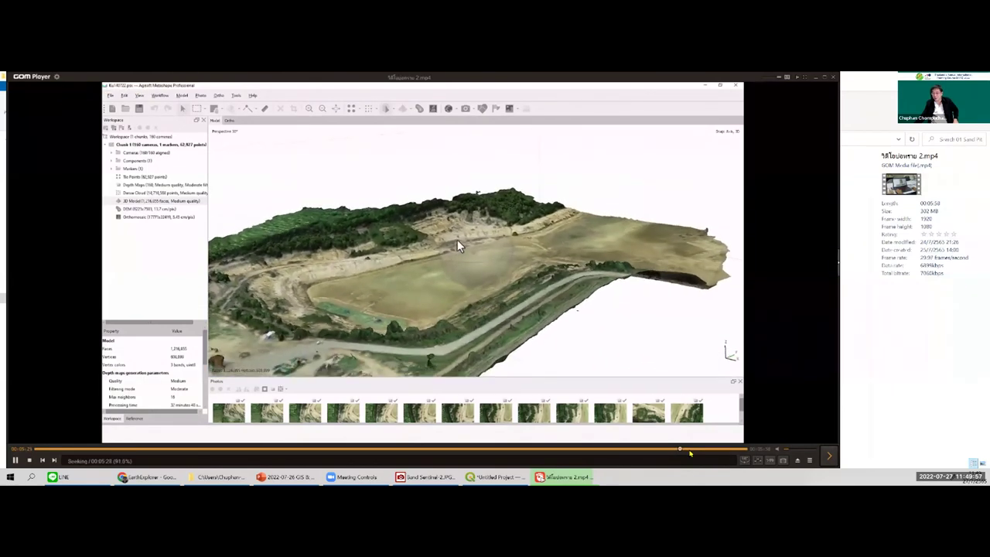
left_click(689, 449)
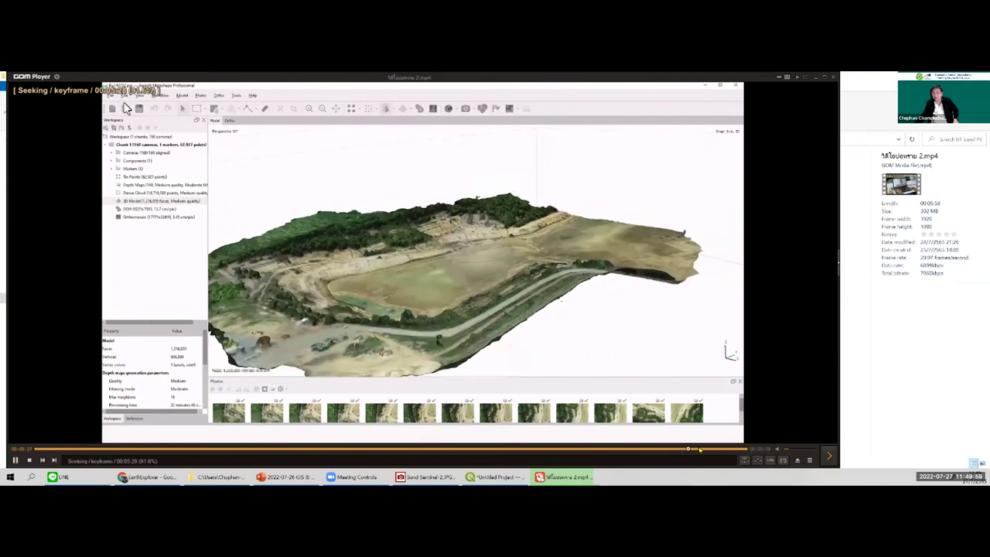
left_click(704, 450)
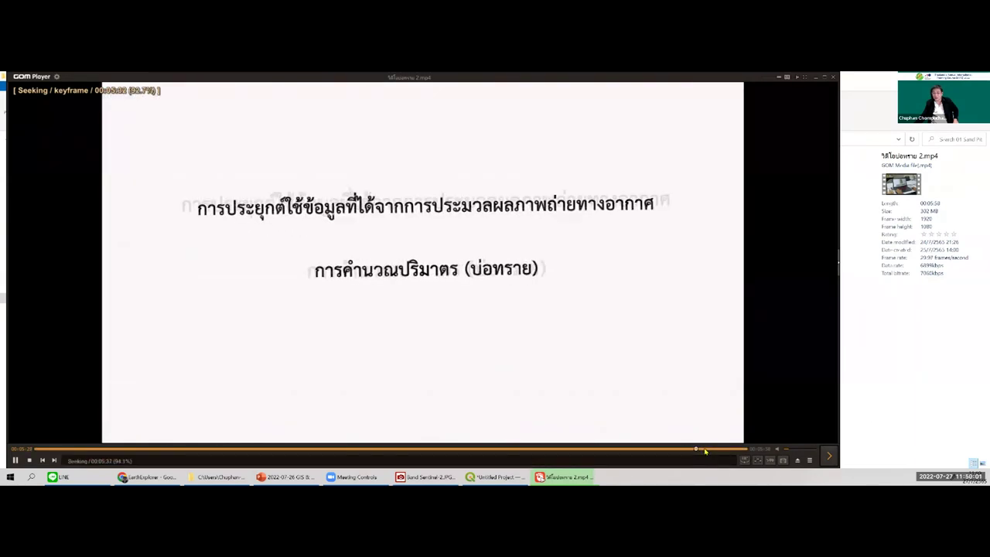
Advance the sand pit video through the ArcMap volume calculation to the Notepad volume output and close the player
left_click(704, 453)
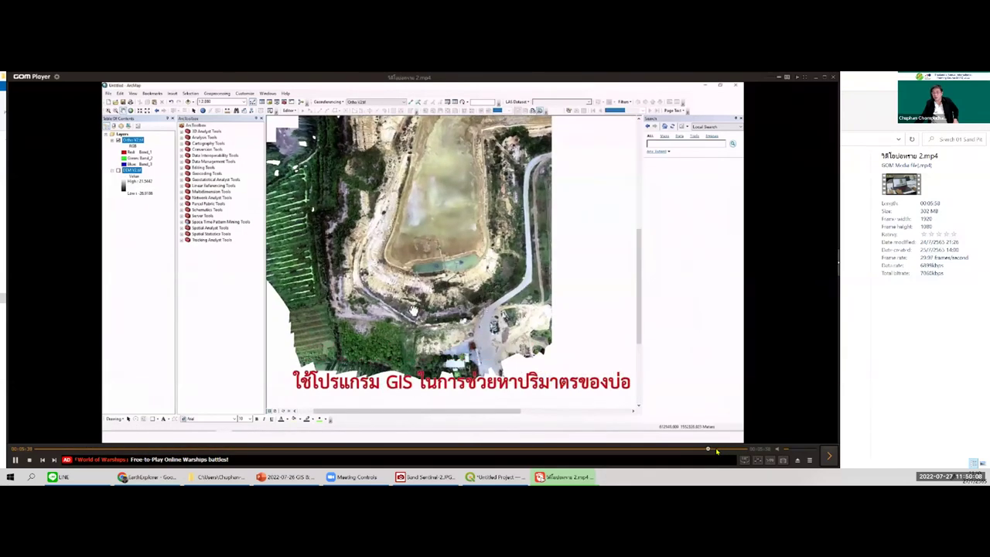
left_click(715, 450)
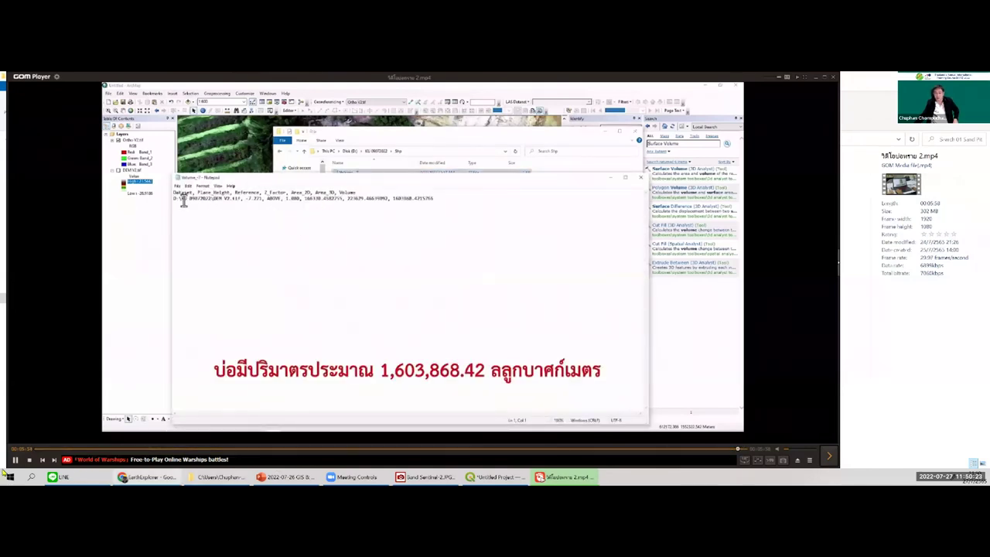
key("Left")
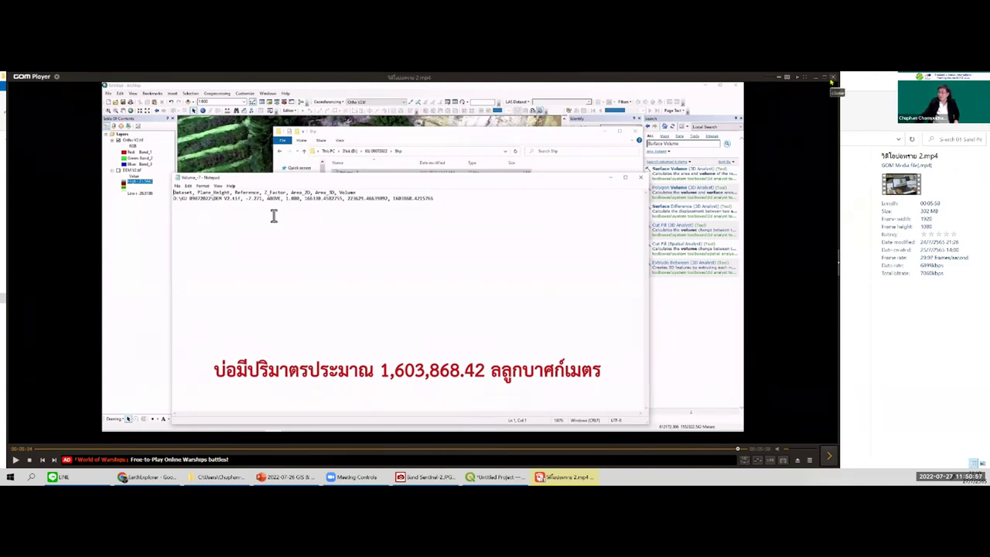
key("alt+F4")
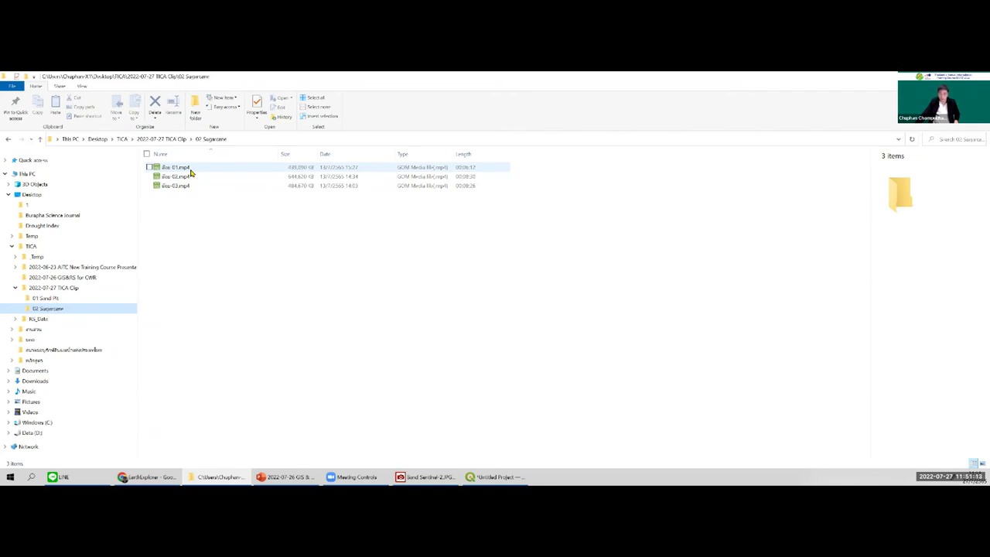
Open the first sugarcane video, อ้อย-01.mp4, and advance through the roadside discussion to the drone flight screen at about 00:01:26
left_click(191, 172)
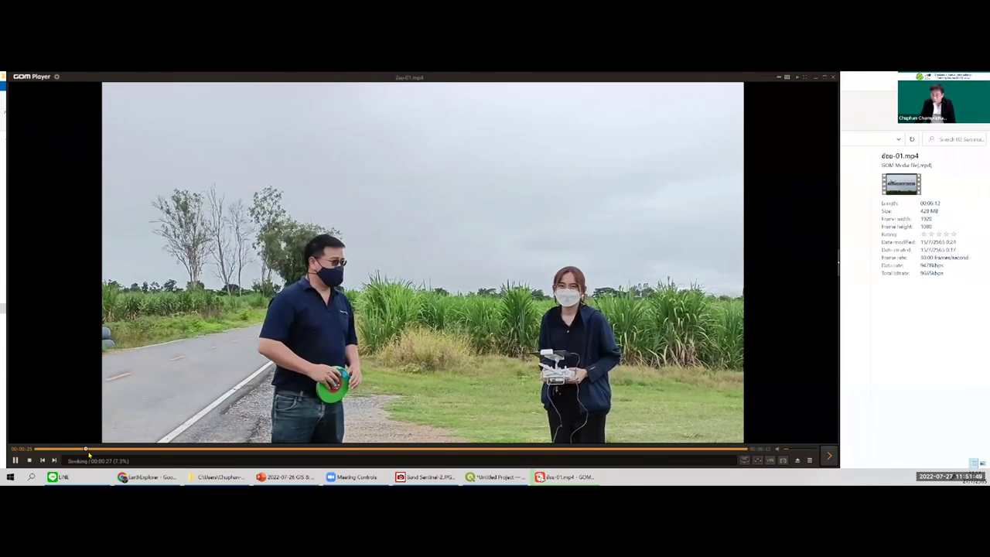
left_click(90, 456)
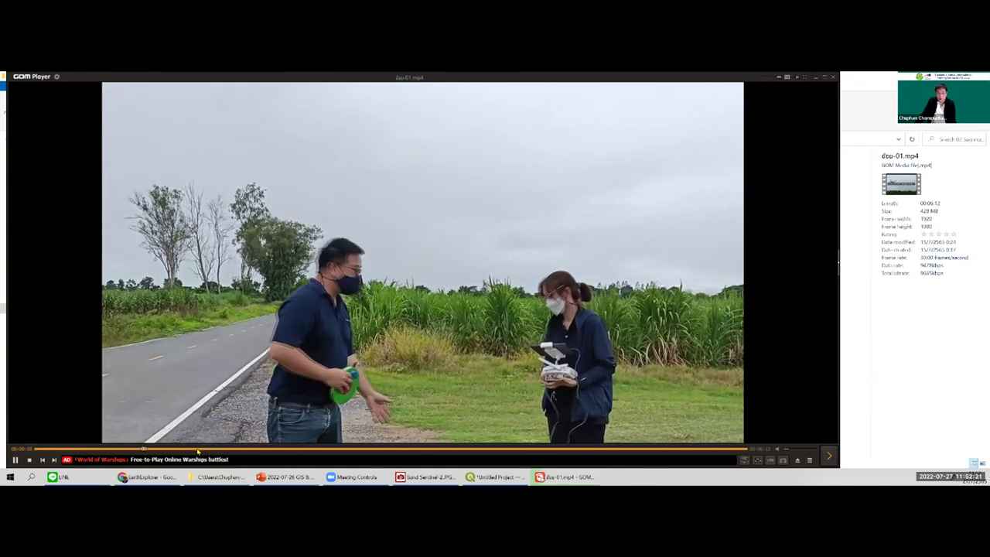
key("Right")
key("Right")
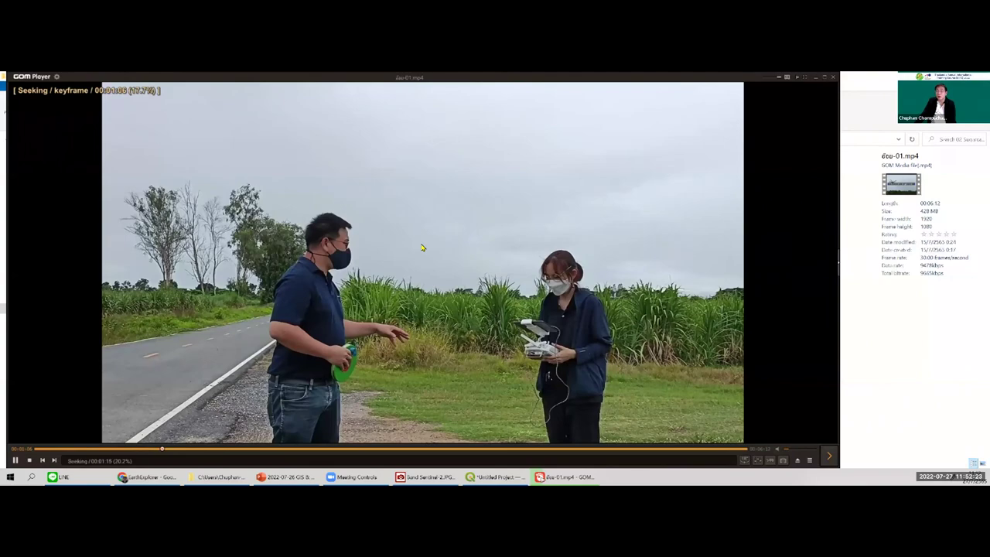
key("Right")
key("Right")
key("Right")
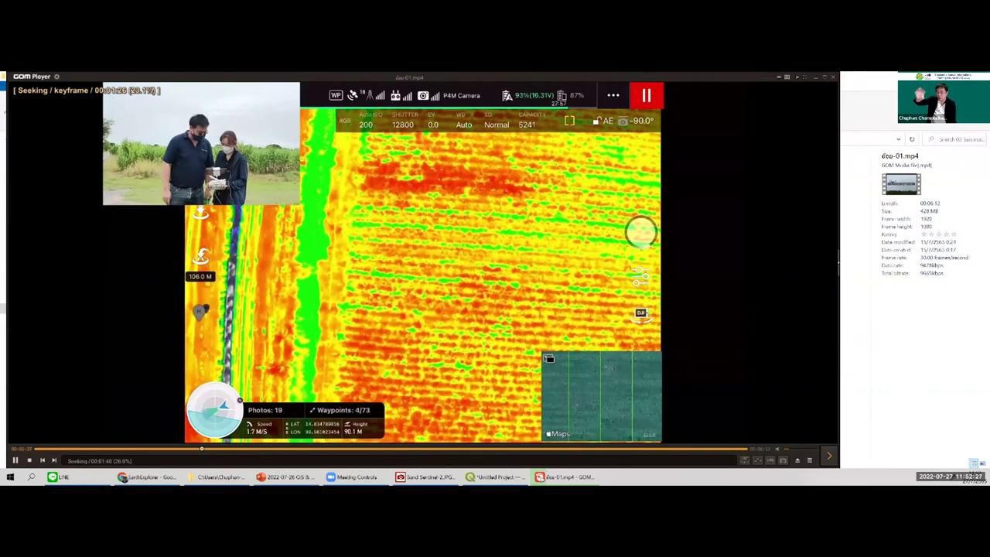
key("Left")
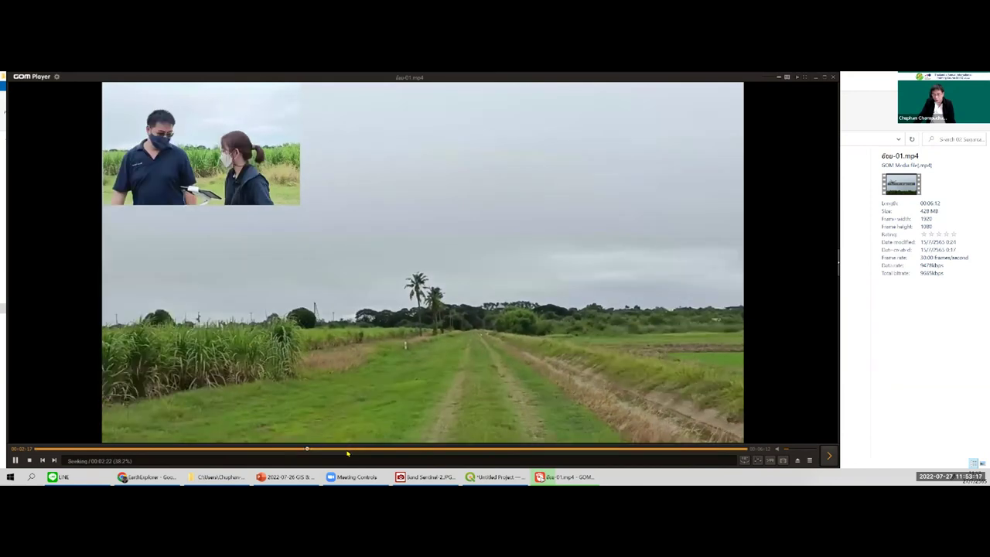
Advance through the low-altitude sugarcane field footage and its false-colour vegetation view to about 00:03:02
left_click(324, 448)
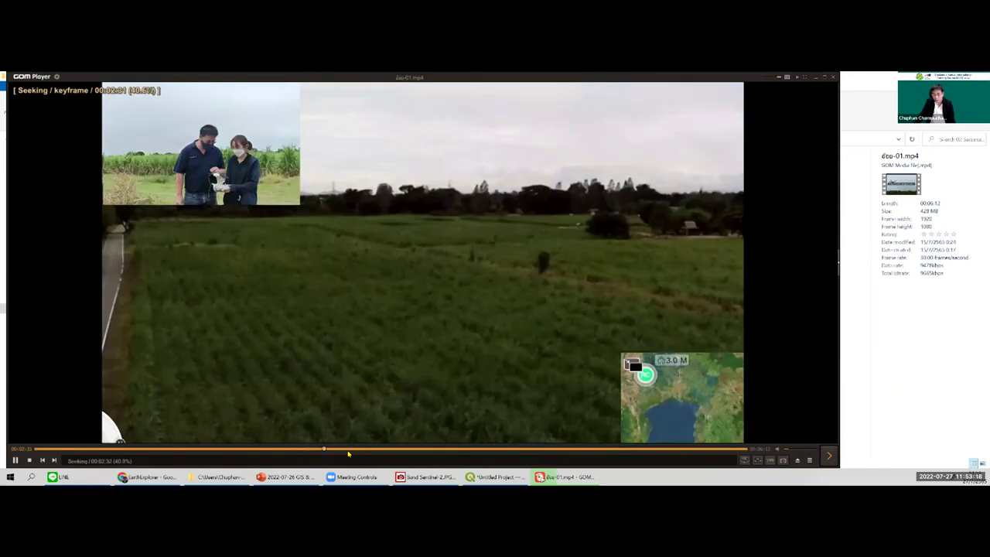
left_click(347, 448)
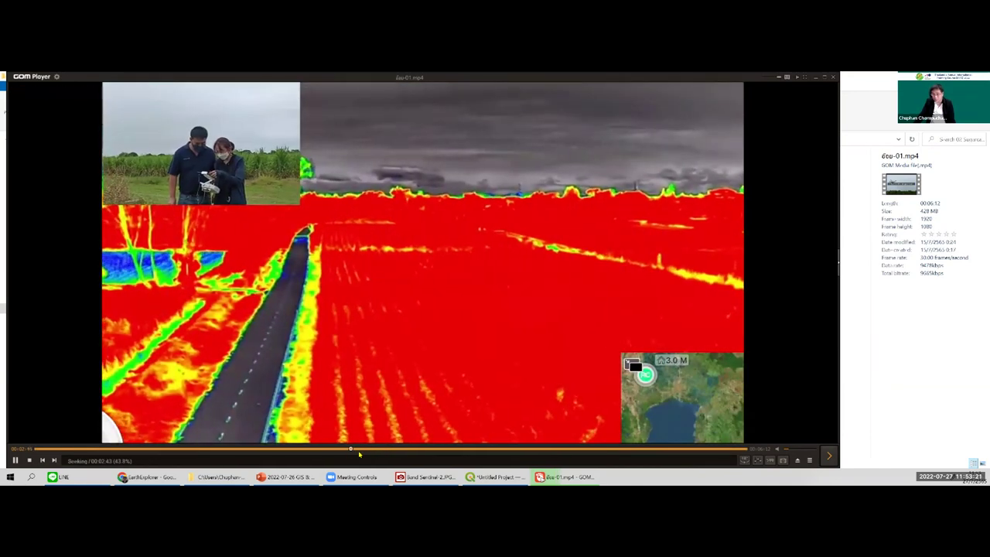
left_click(363, 449)
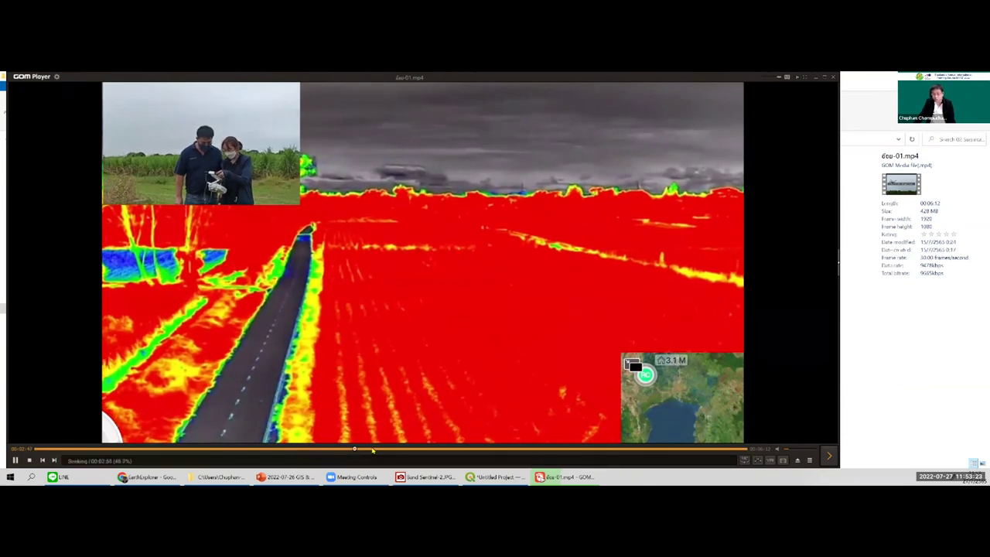
left_click(383, 448)
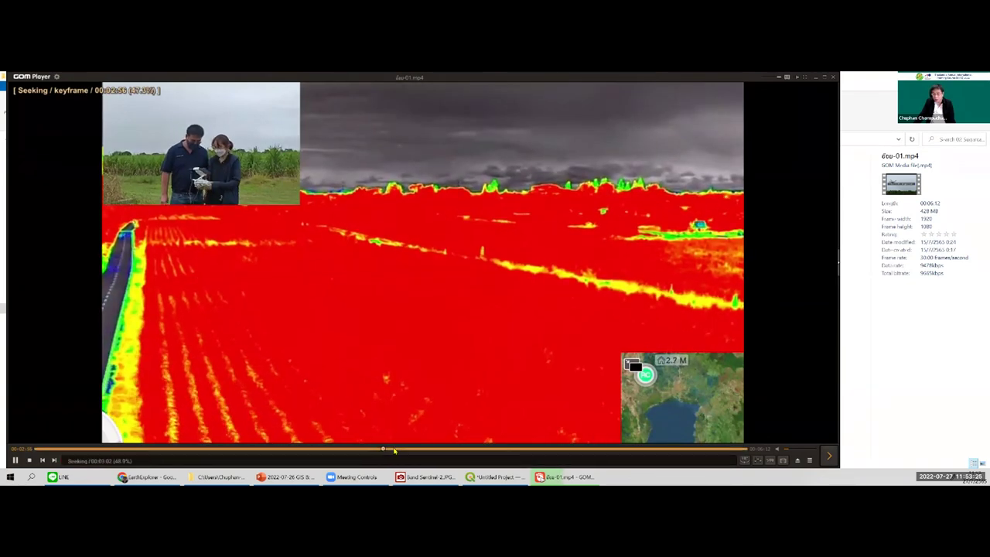
left_click(394, 448)
left_click(401, 449)
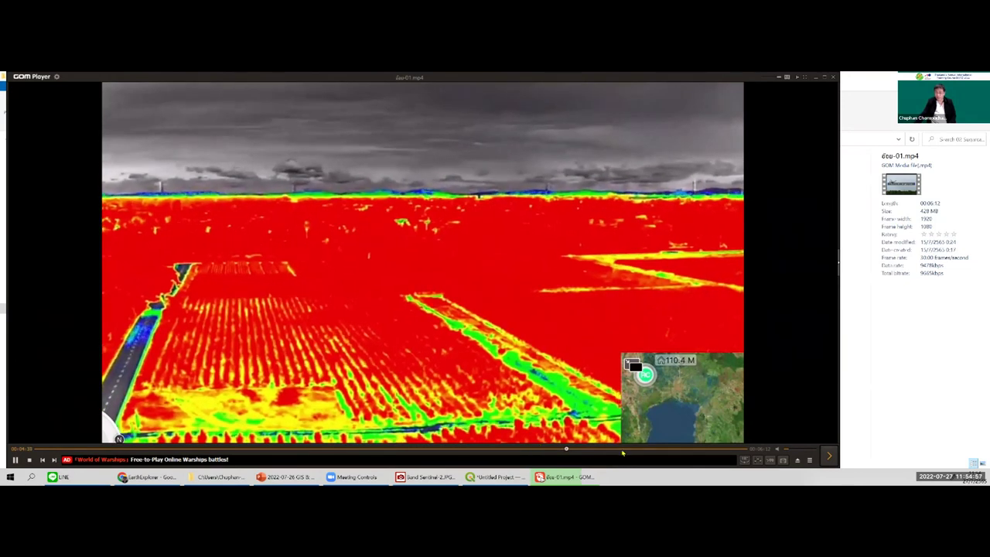
Skip through the high-altitude false-colour field footage to about 00:05:55 and close the first sugarcane video
key("Right")
left_click(649, 448)
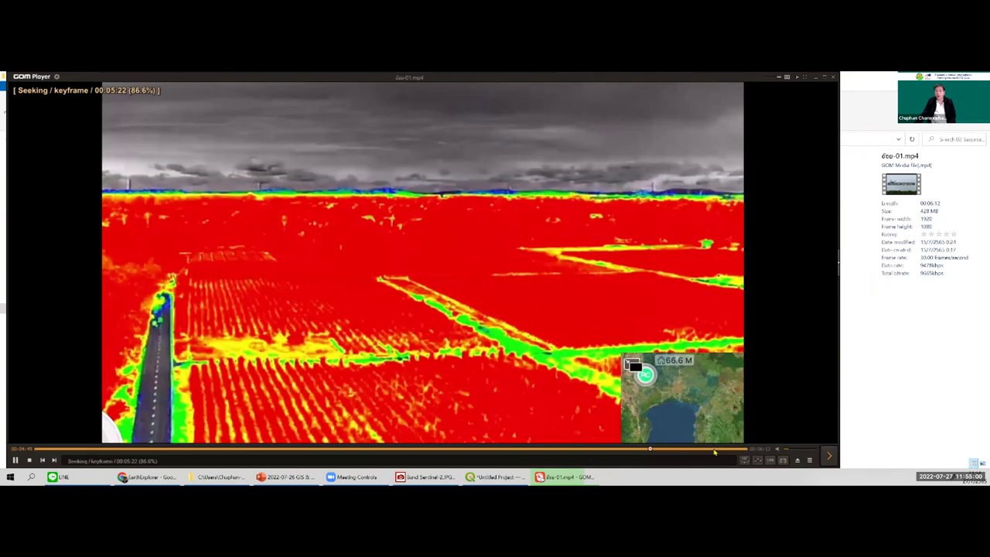
left_click(713, 448)
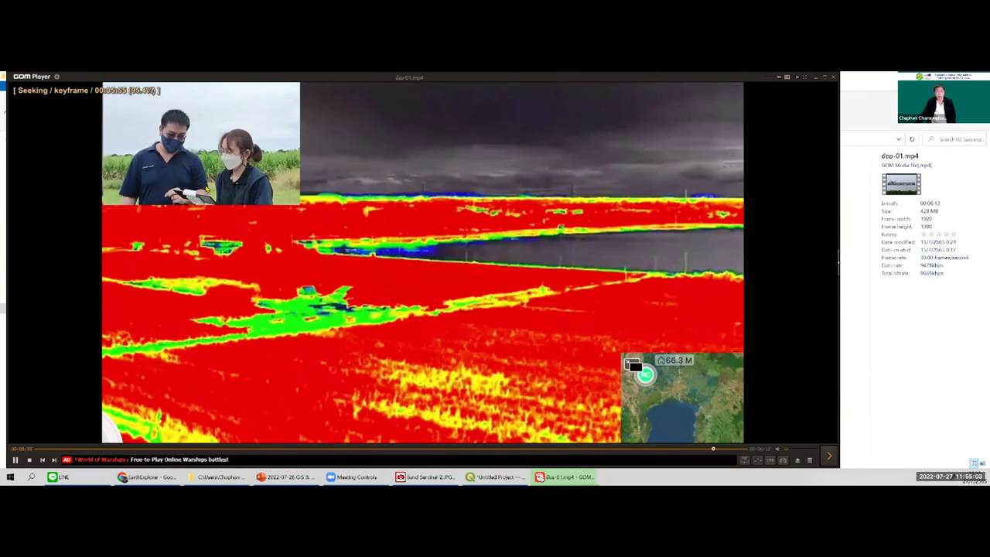
left_click(834, 77)
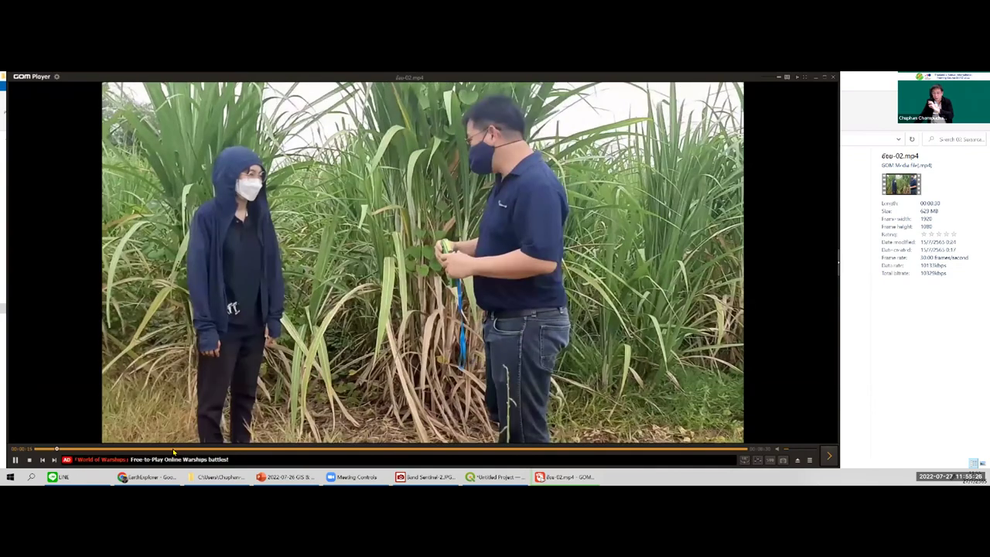
Move through the field conversation in the second sugarcane video, อ้อย-02.mp4, to about 00:02:10
left_click(173, 449)
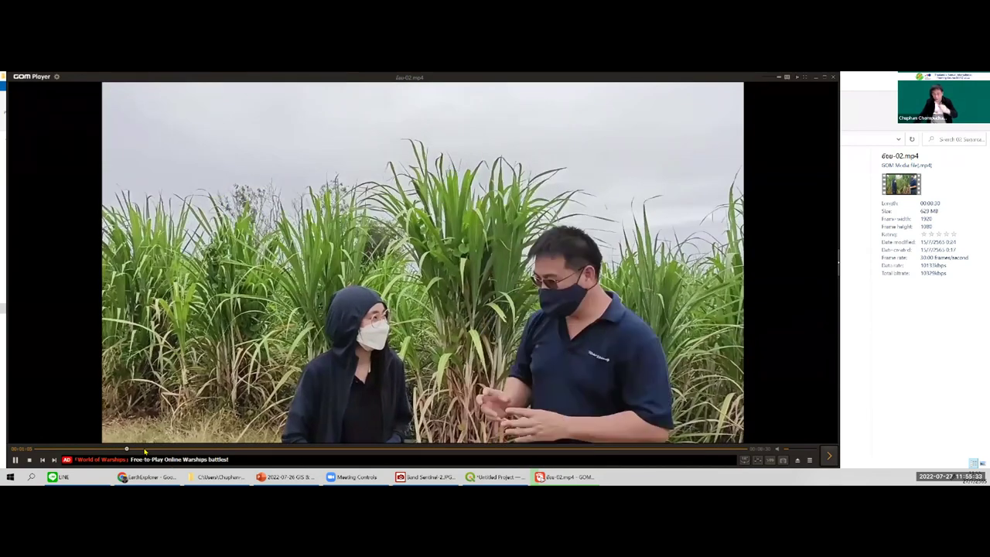
left_click(145, 448)
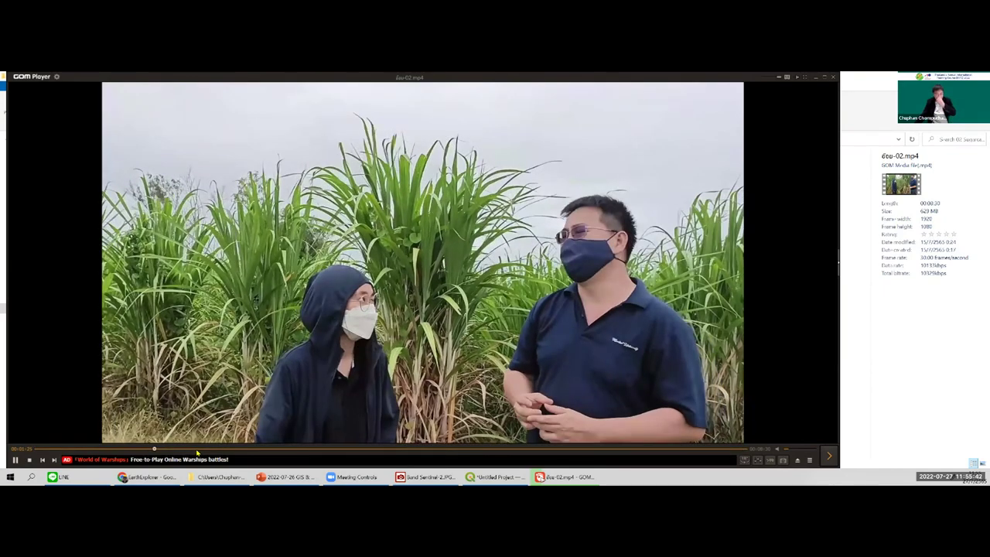
left_click(197, 450)
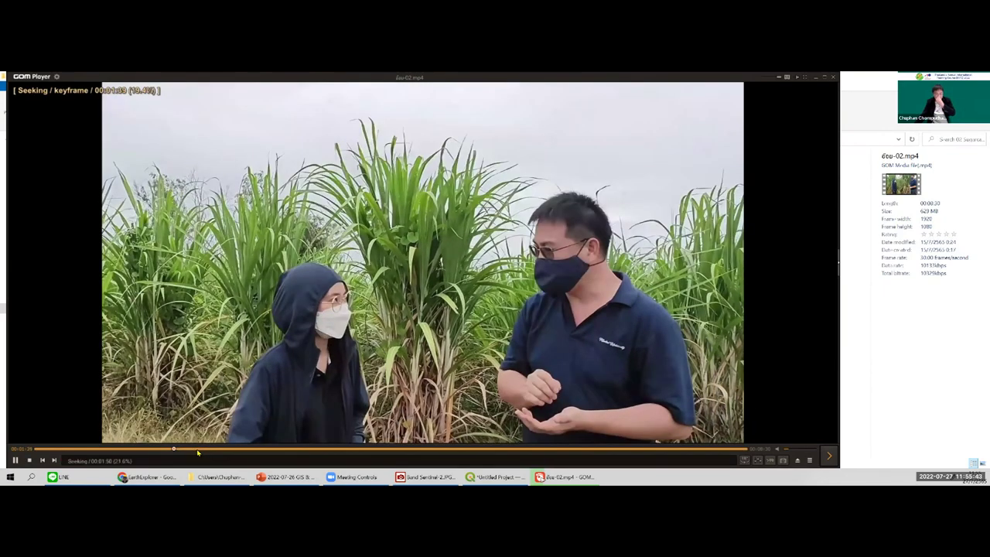
left_click(207, 451)
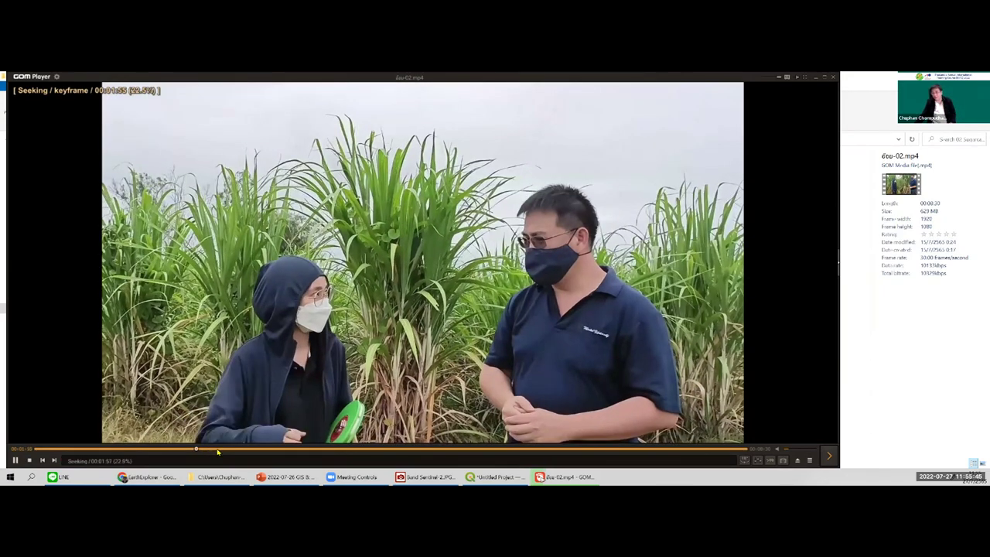
key("Right")
key("Right")
key("Right")
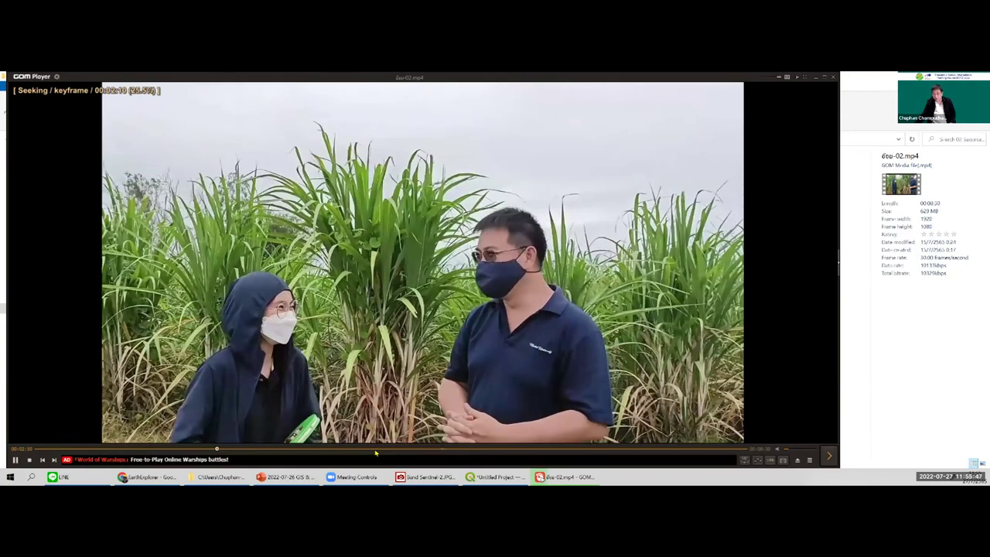
Skip ahead to the tape measurement of the sugarcane stalks and continue past about 00:05:43
left_click(444, 448)
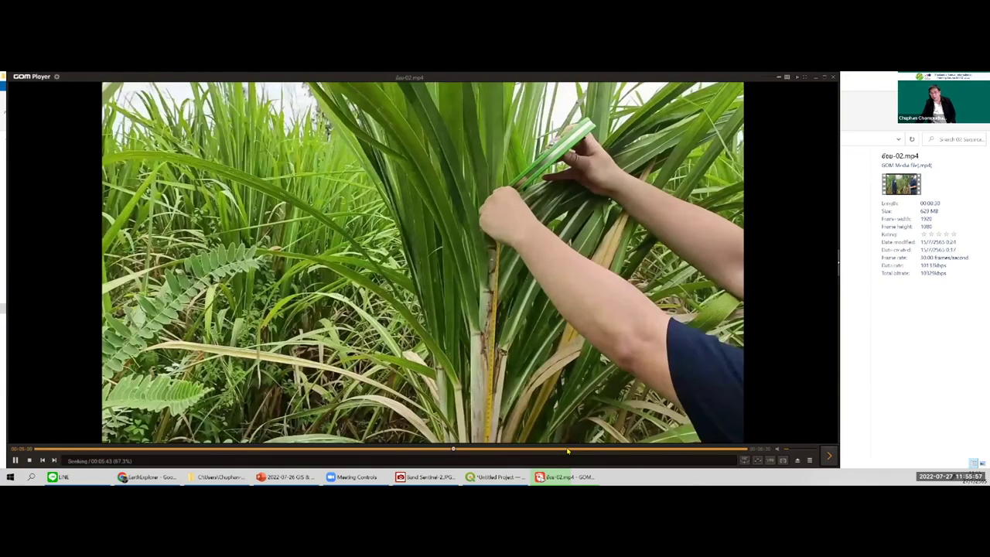
left_click(549, 450)
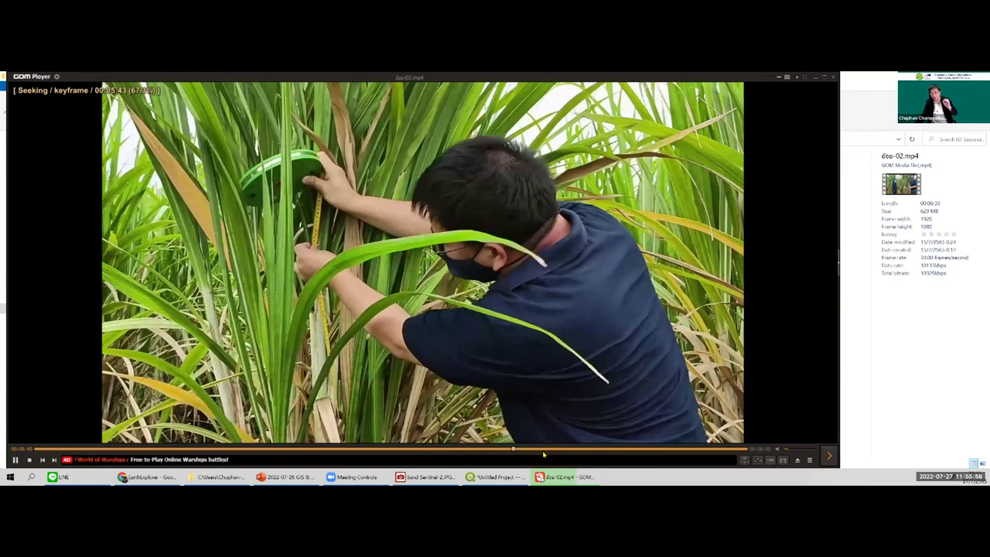
key("Right")
left_click(544, 451)
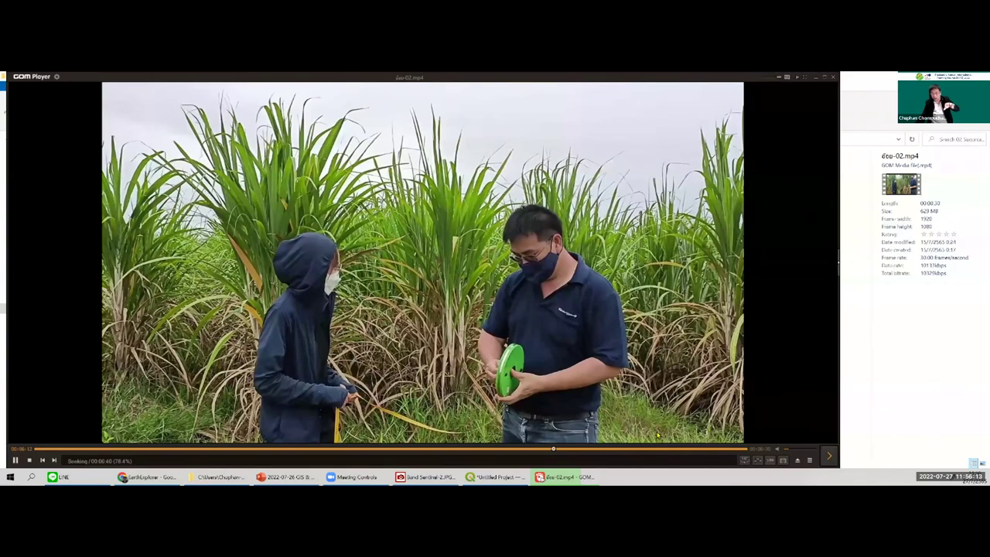
Advance through the closing field discussion past about 00:06:59 and close the second sugarcane video
key("Right")
key("Right")
key("Right")
key("Right")
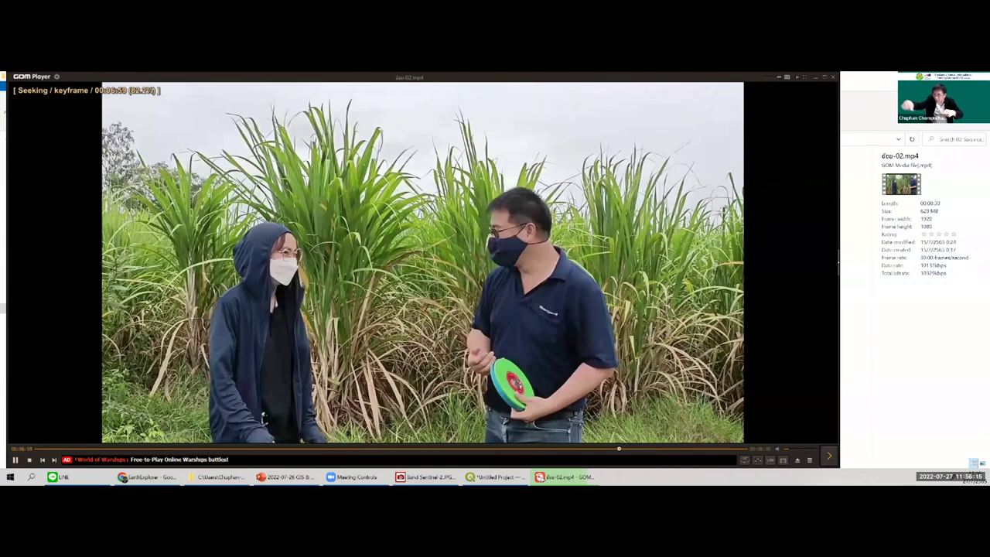
key("Right")
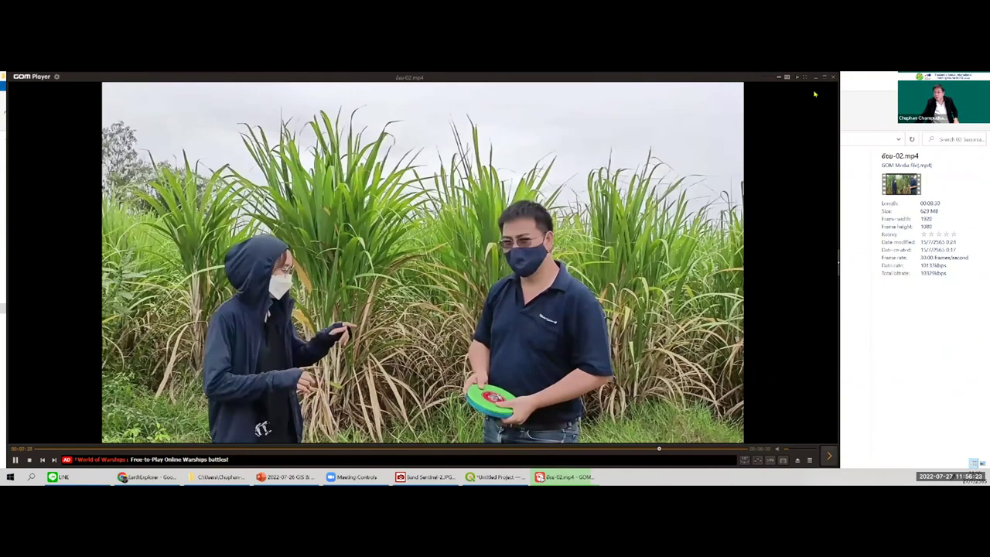
key("Right")
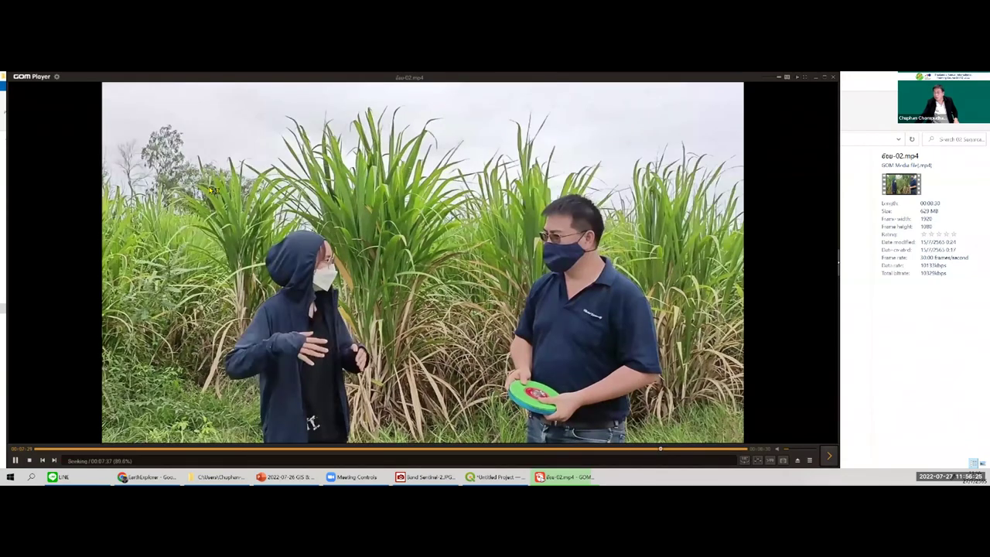
key("alt+F4")
Open the third sugarcane video, อ้อย-03.mp4, skip to the MATLAB vegetation index slide numbered 8, and pause playback there
key("Down")
key("Return")
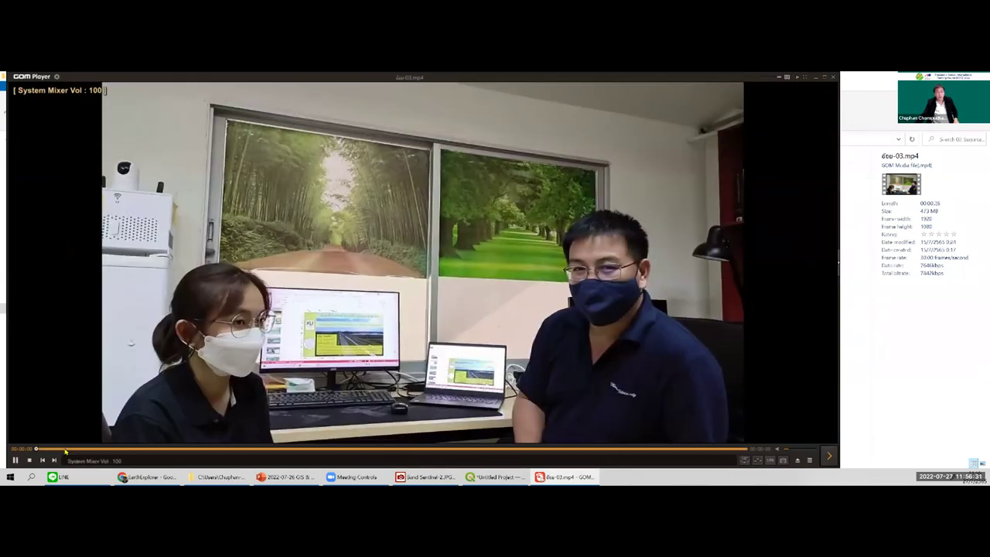
left_click(101, 448)
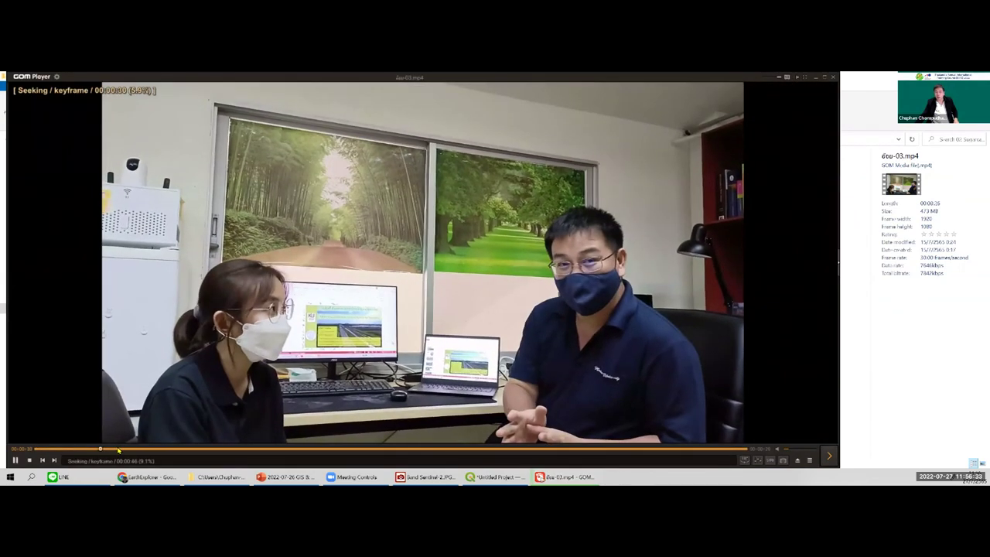
left_click(117, 449)
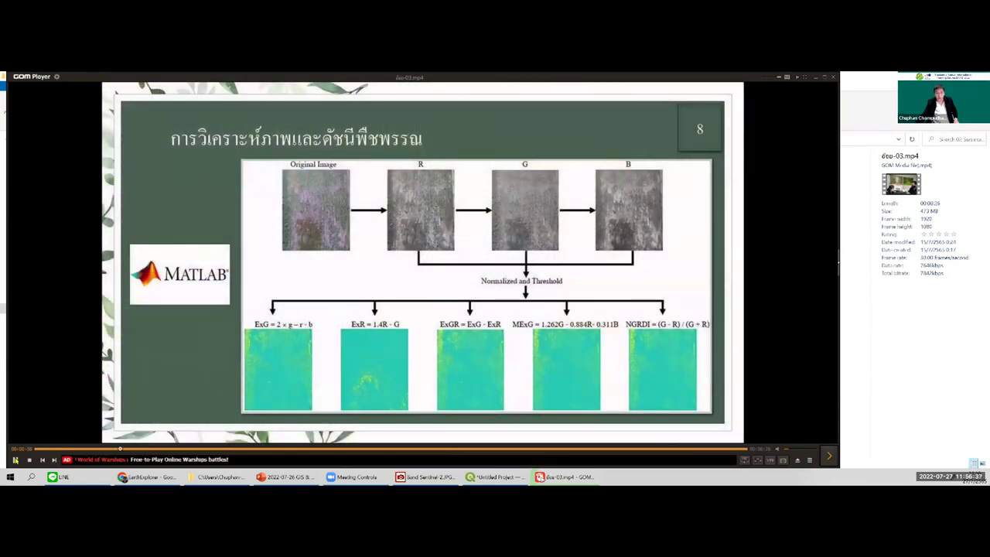
left_click(15, 459)
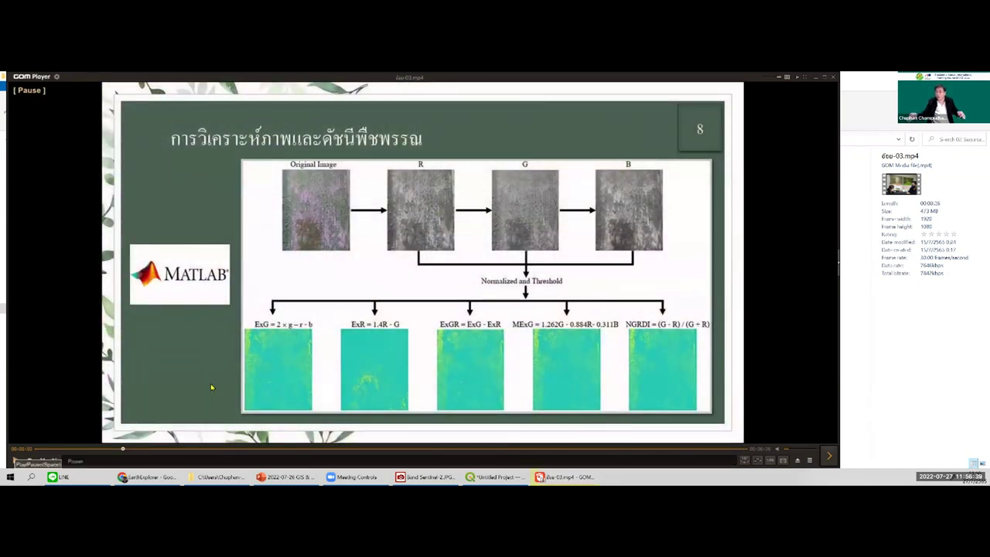